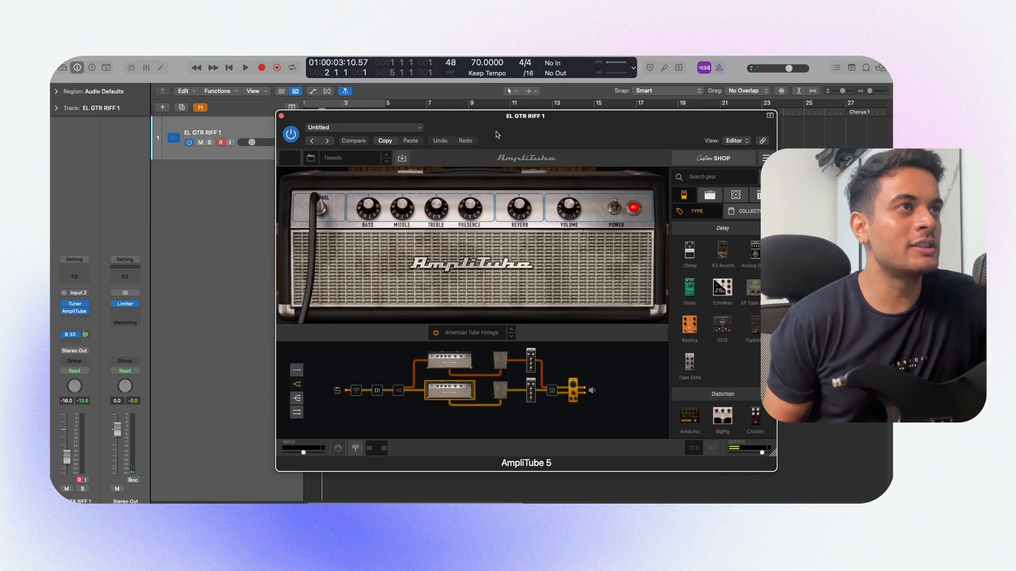
Step: Record the intro guitar riff on the EL GTR RIFF 1 track through AmpliTube, ending just after bar 4
left_click_drag(497, 135, 481, 123)
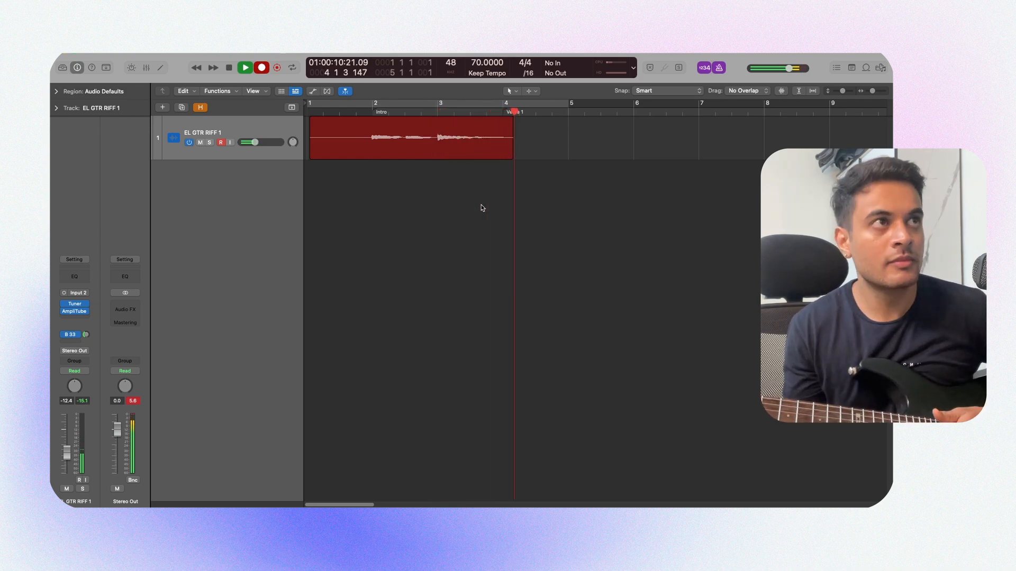
key("space")
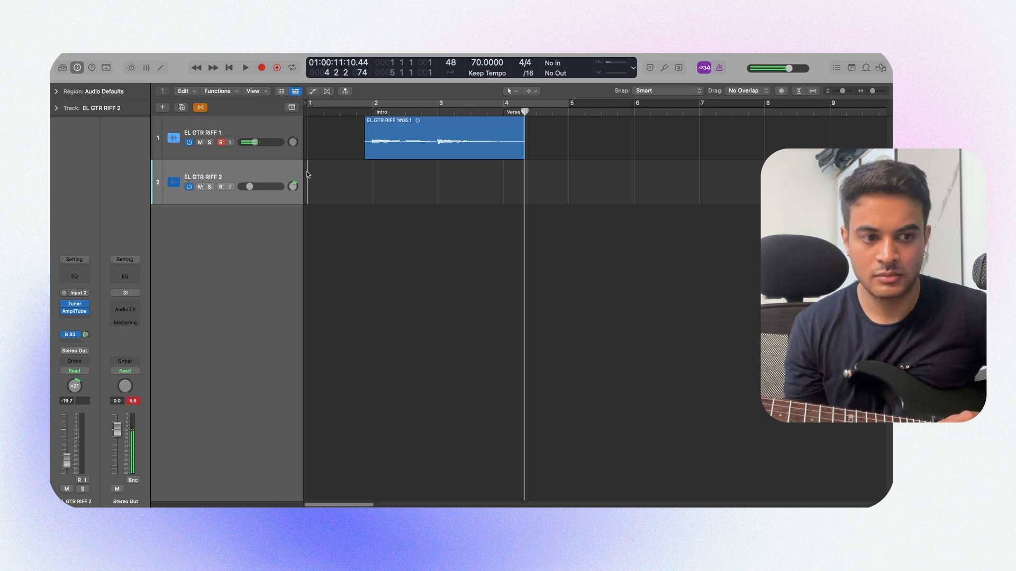
Step: Record the second guitar riff on the EL GTR RIFF 2 track from the project start to just past bar 4
key("Return")
key("r")
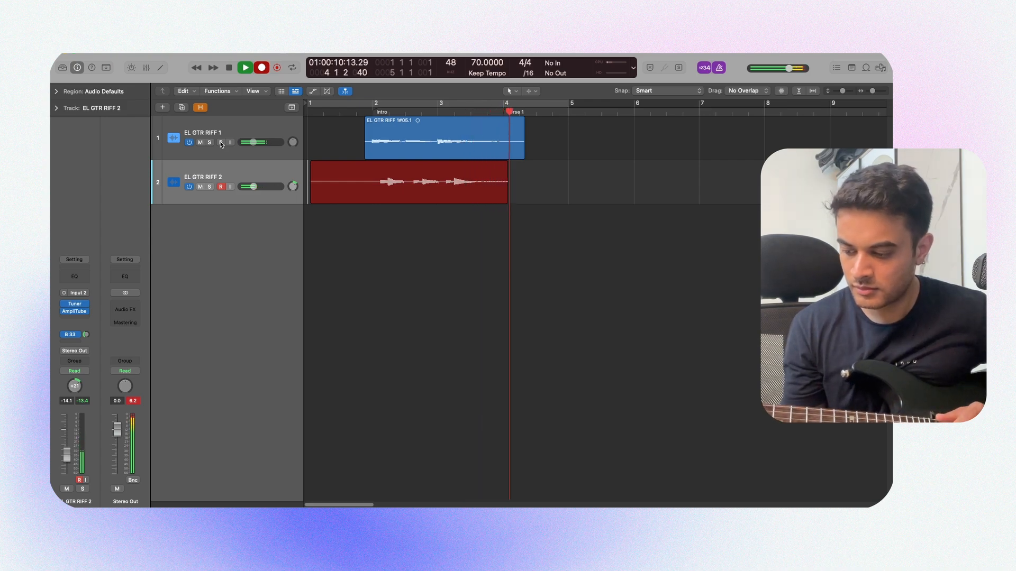
key("space")
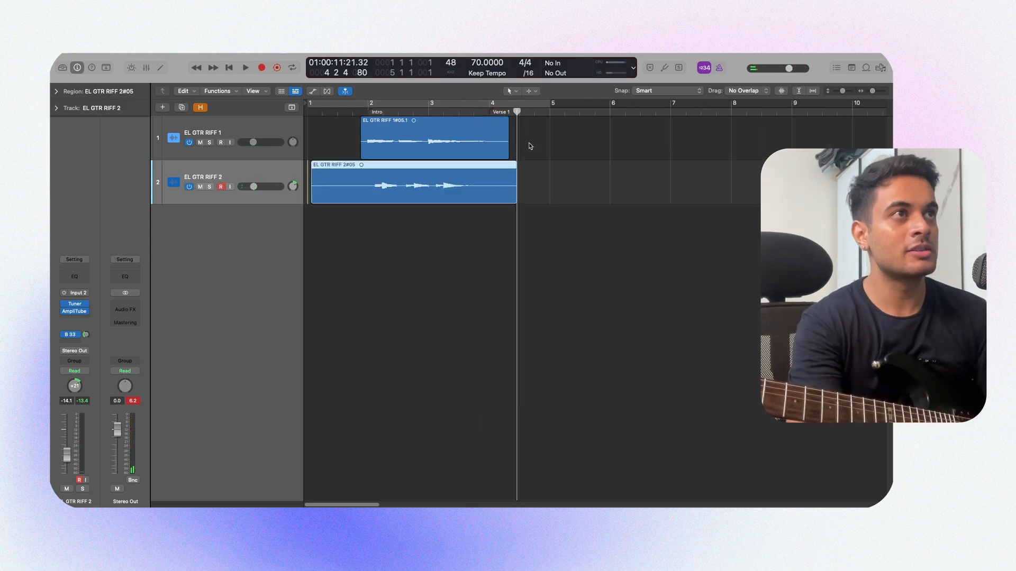
left_click(581, 195)
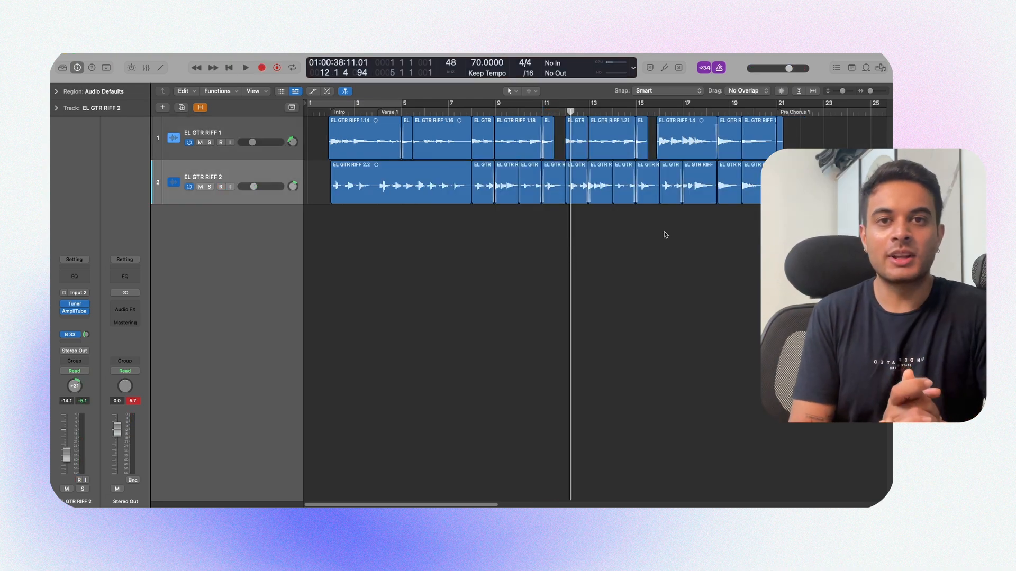
Step: Position the playhead just before bar 8 in the first verse
left_click_drag(496, 112, 470, 112)
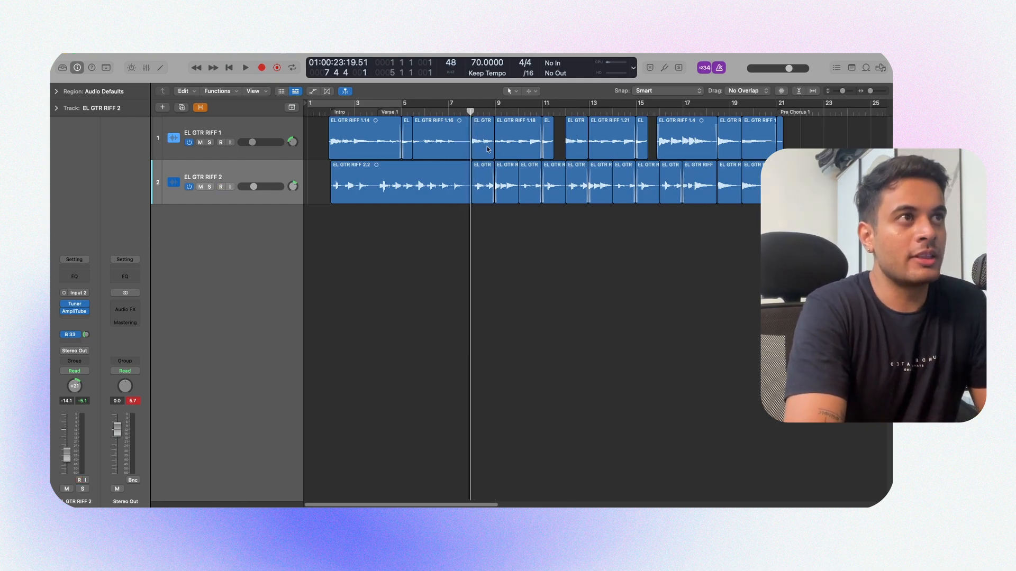
scroll(496, 192, "up", 5)
scroll(496, 192, "down", 1)
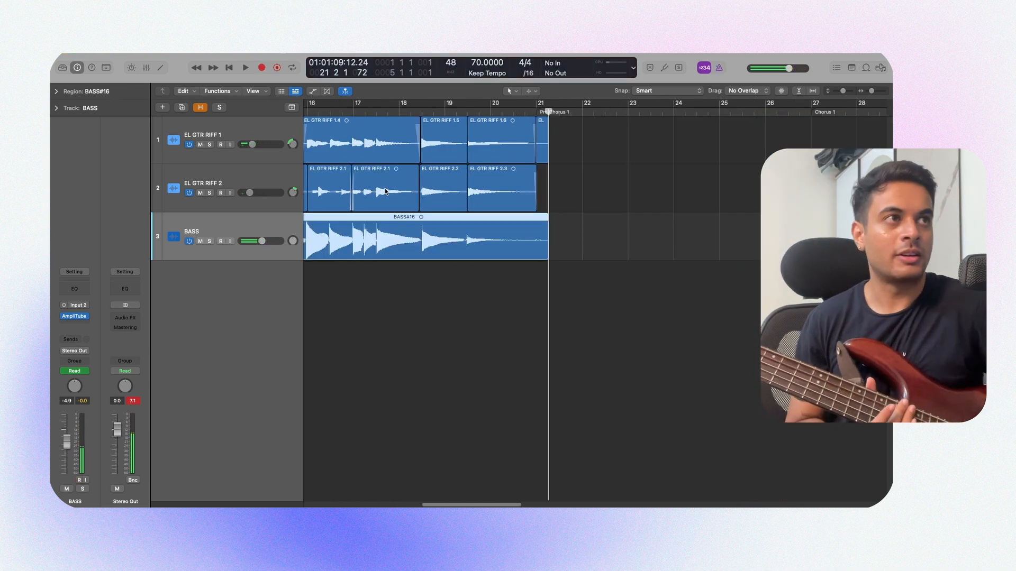
Step: Split the bass region at bar 12 and lower the gain of the second part with the Gain tool
key("super+Right")
scroll(547, 257, "left", 5)
key("super+Right")
key("super+Right")
key("super+Right")
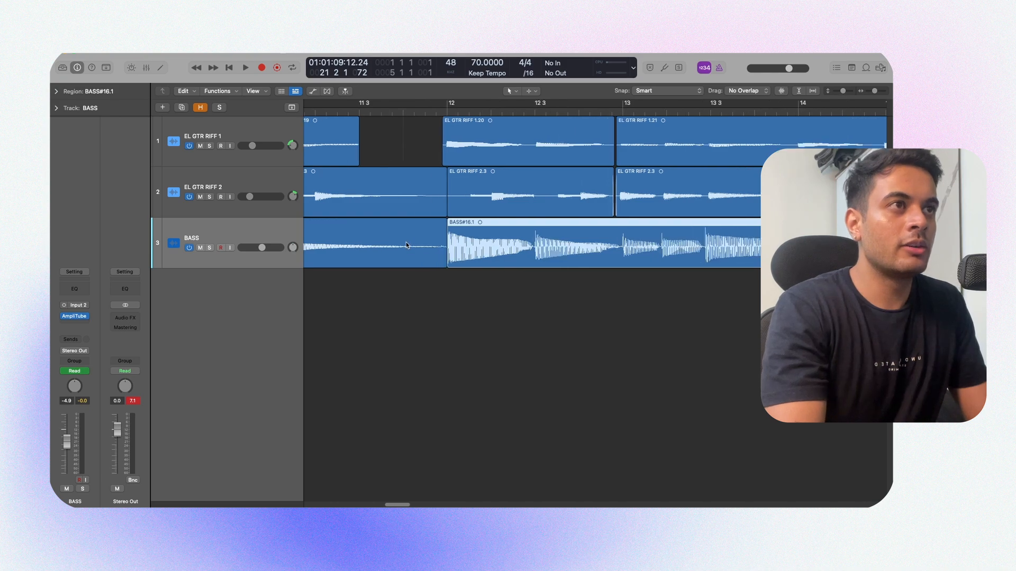
key("t")
key("v")
left_click_drag(582, 248, 588, 295)
Step: Select both bass regions, play them back from their start, and return to the Pointer tool
key("super+Left")
key("super+Left")
key("super+Left")
scroll(574, 284, "down", 8)
scroll(591, 277, "up", 2)
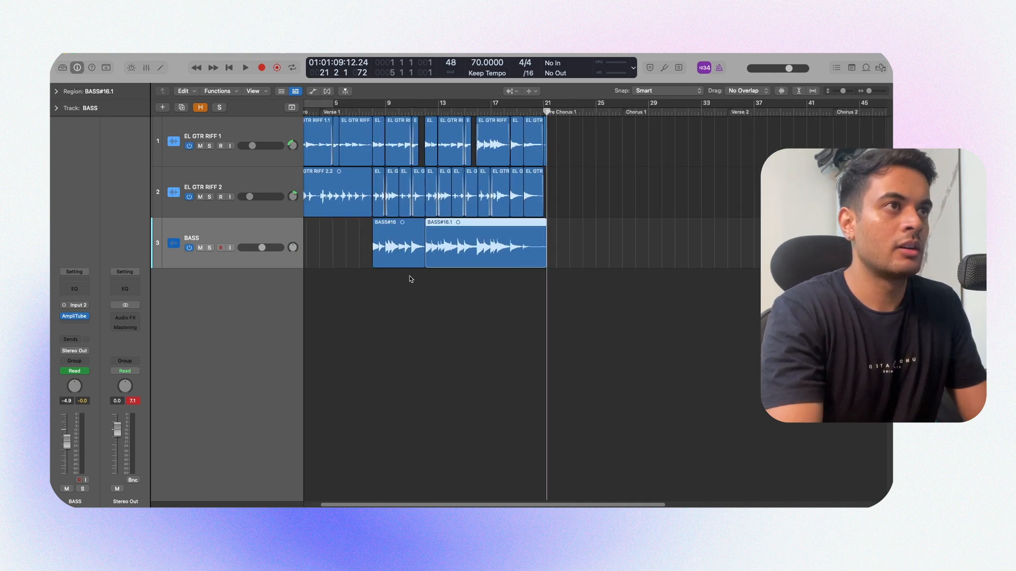
scroll(488, 283, "left", 3)
left_click_drag(446, 247, 446, 247)
key("shift+space")
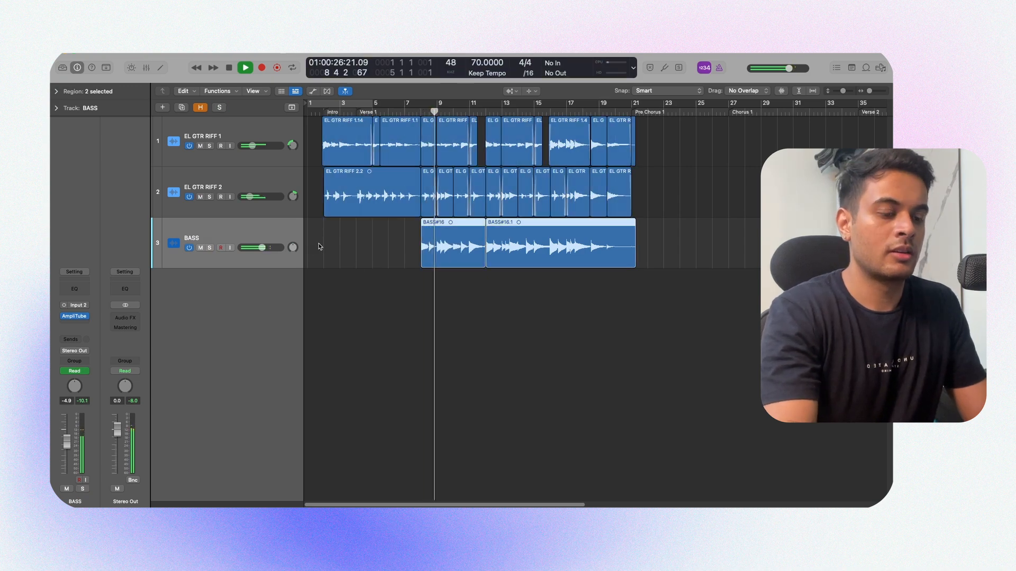
key("t")
key("t")
left_click(420, 279)
scroll(419, 279, "up", 2)
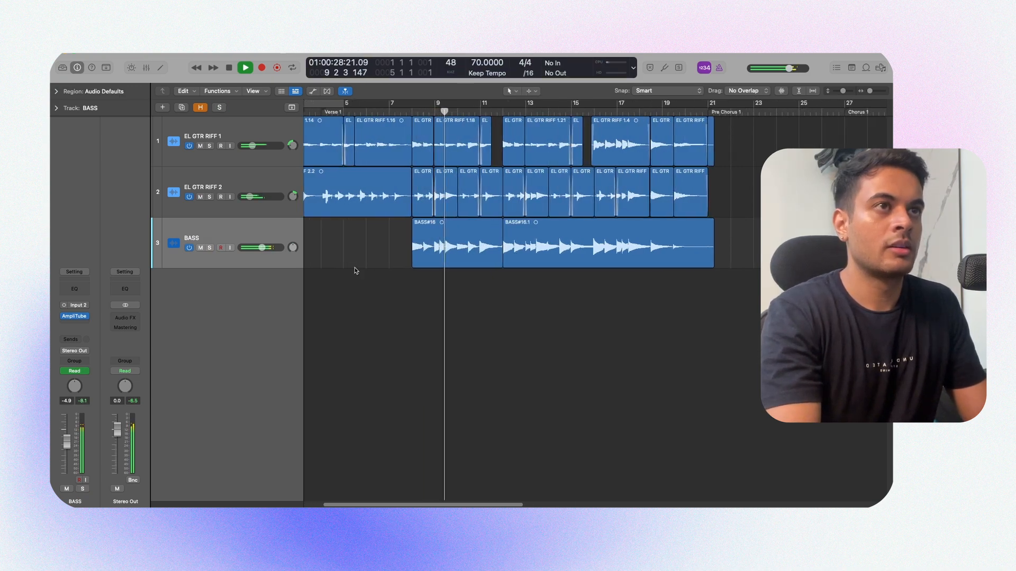
Step: Try lowering the BASS track's volume to -10.6 dB, undo the change and stop playback
left_click_drag(262, 247, 257, 248)
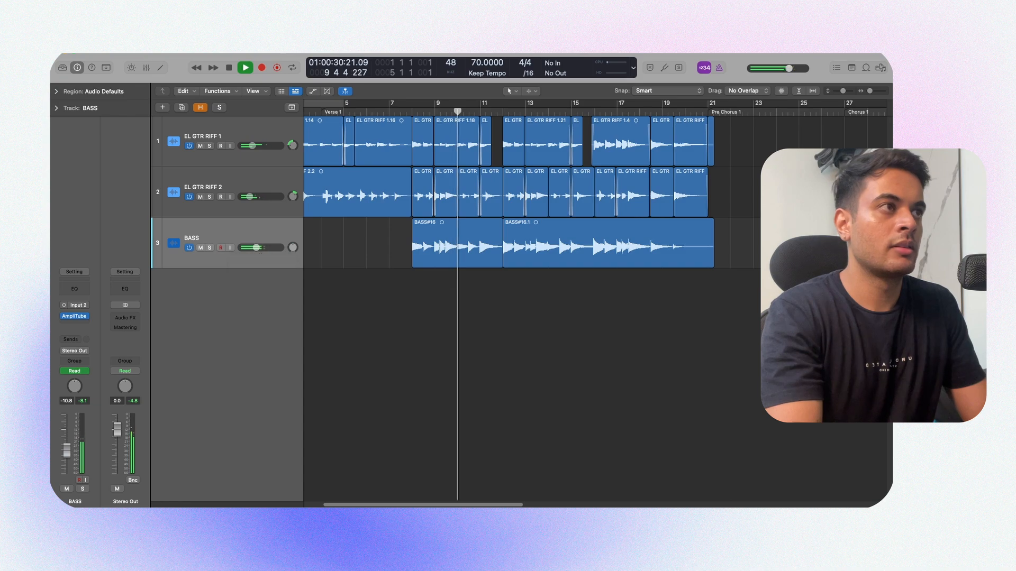
key("super+z")
key("space")
Step: Shorten the second bass region to end at about bar 19.5 and add fades at the bass region edges
left_click(708, 262)
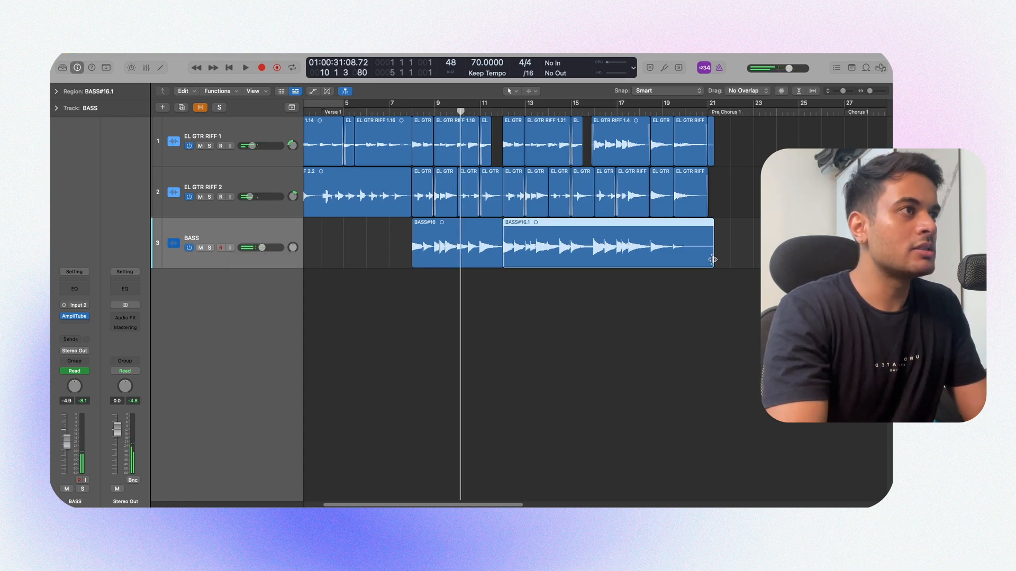
left_click(725, 260)
left_click_drag(712, 260, 673, 265)
scroll(684, 262, "up", 3)
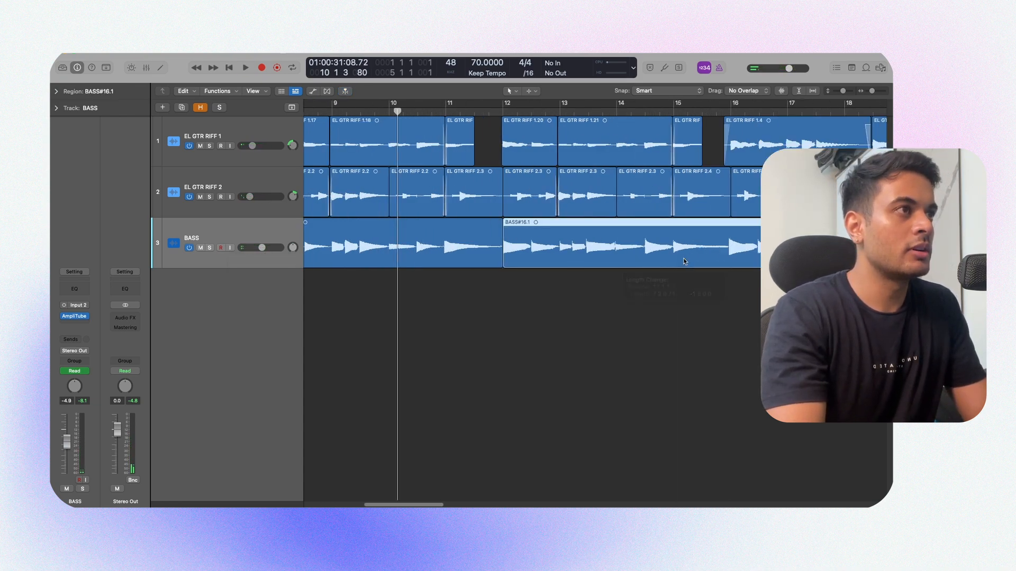
scroll(714, 259, "right", 10)
left_click_drag(620, 247, 649, 257)
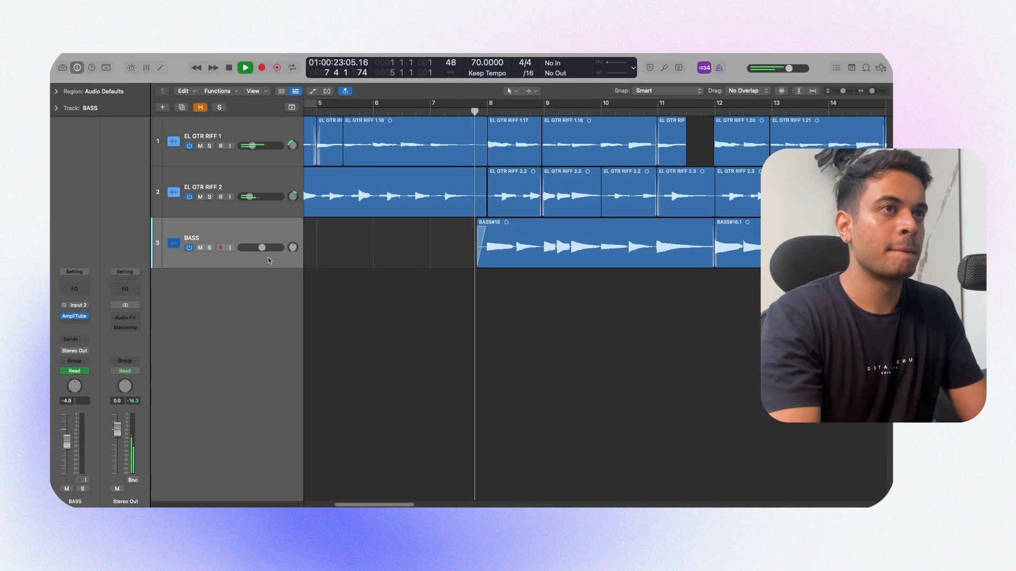
Step: Try the BASS track's volume at about -6.2 dB and audition it with solo toggled
scroll(338, 259, "down", 3)
left_click_drag(261, 248, 260, 247)
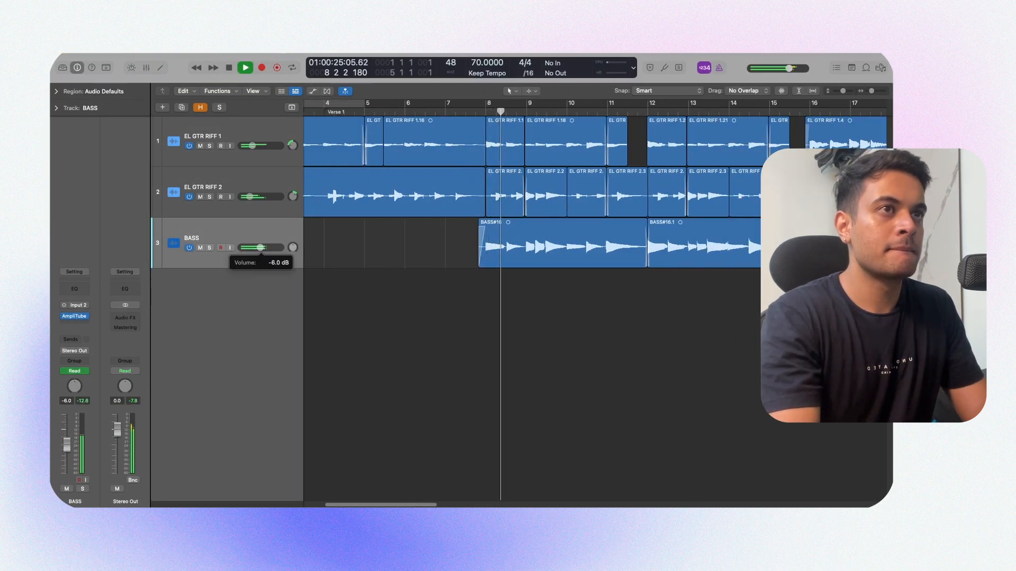
scroll(338, 267, "down", 4)
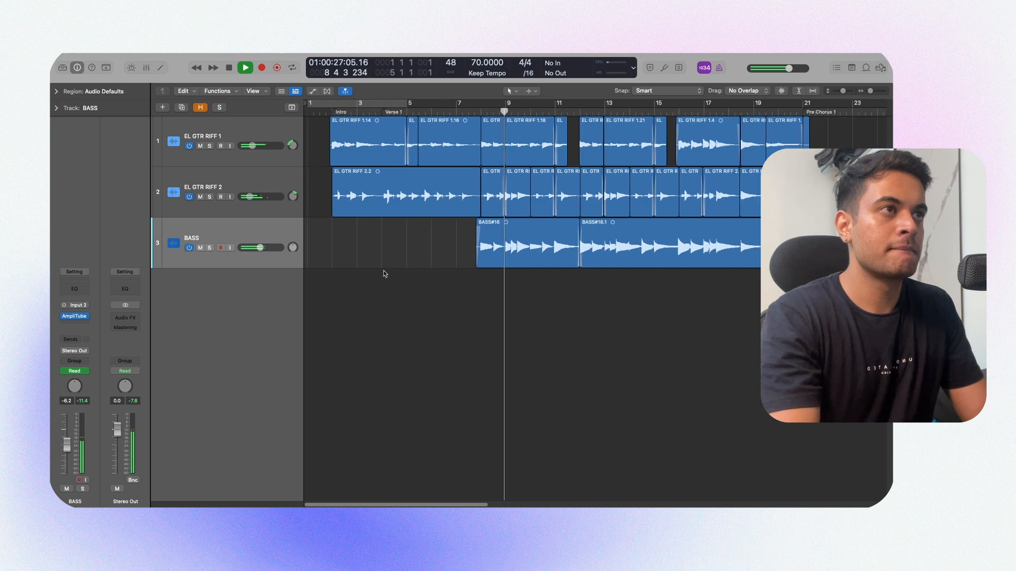
key("s")
key("s")
key("space")
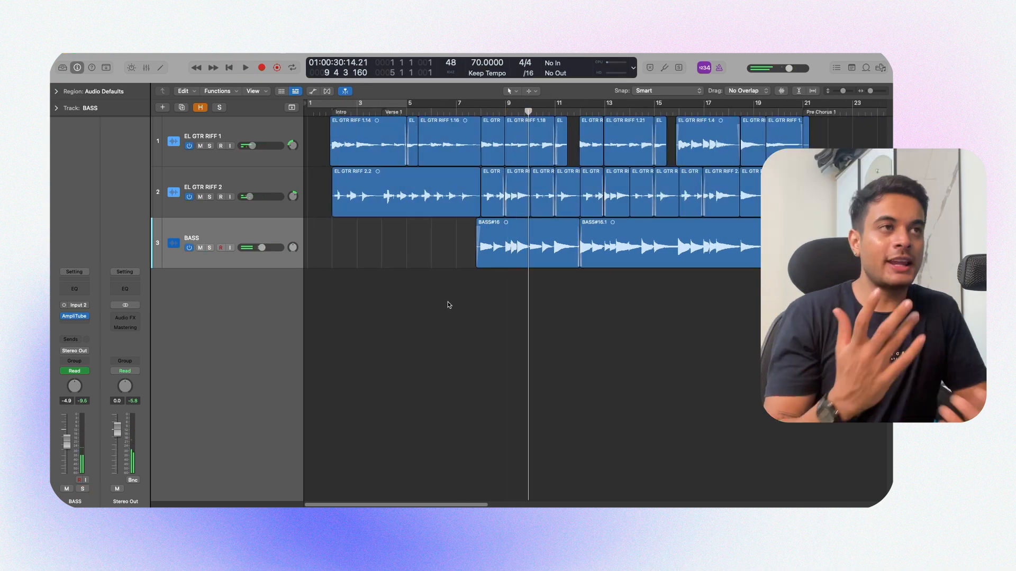
Step: Create a GRAND PIANO software instrument track using Keyscape's LA Custom C7 - Softest patch, and close the instrument window
right_click(245, 303)
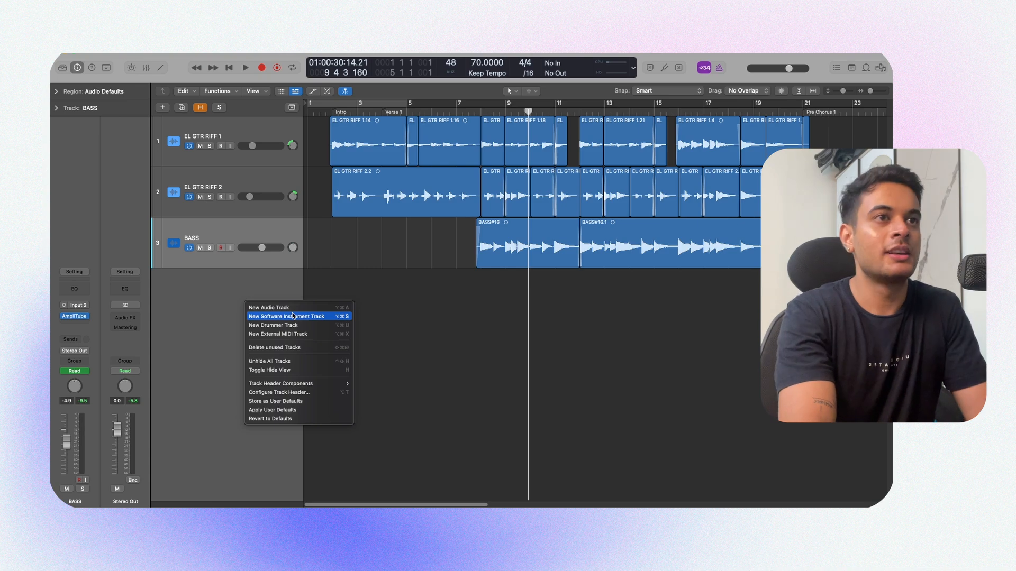
left_click(293, 316)
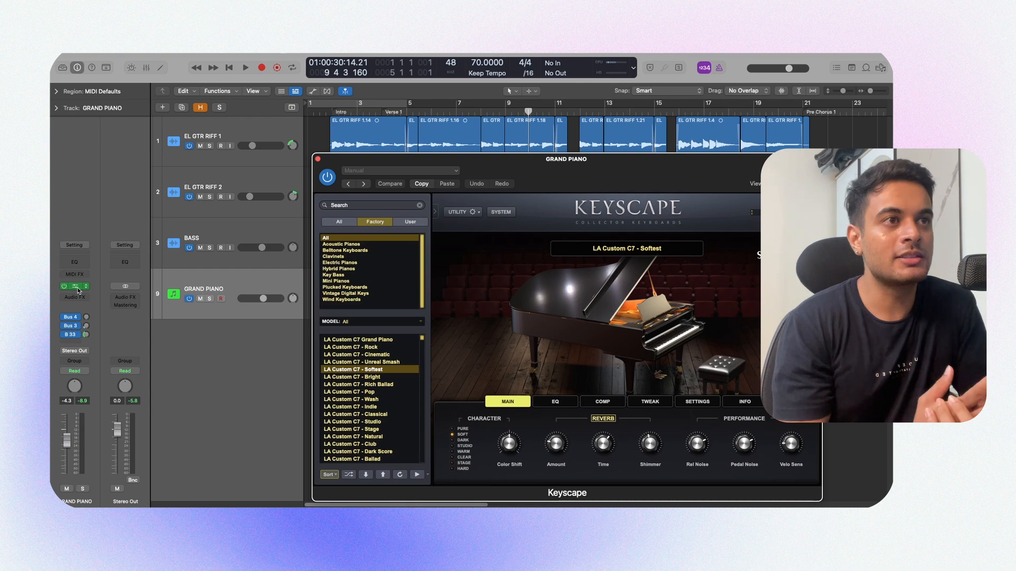
left_click(317, 158)
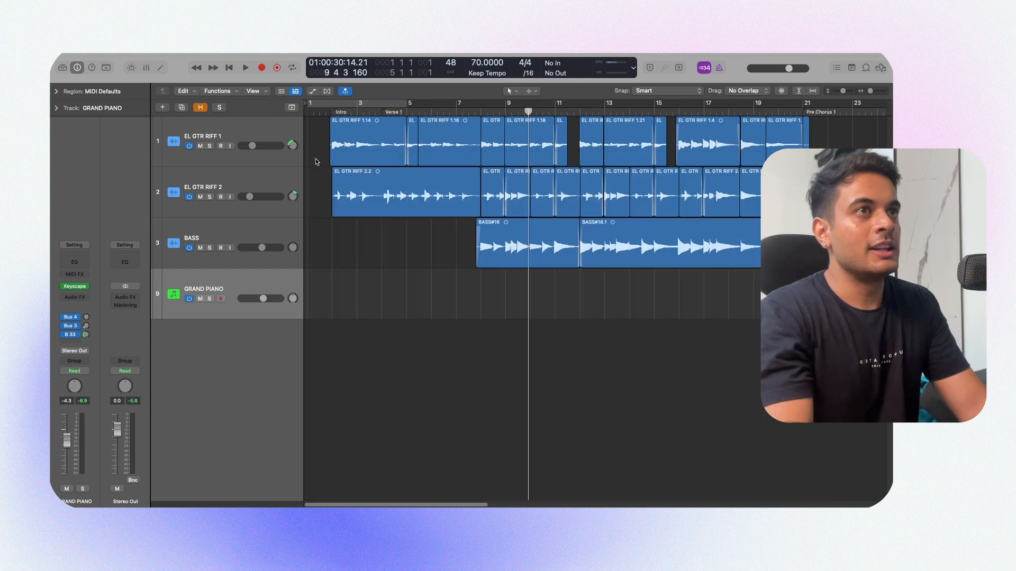
Step: Record the piano part on the GRAND PIANO track from bar 8 to about bar 21 and open it for note editing
scroll(467, 303, "right", 2)
key("r")
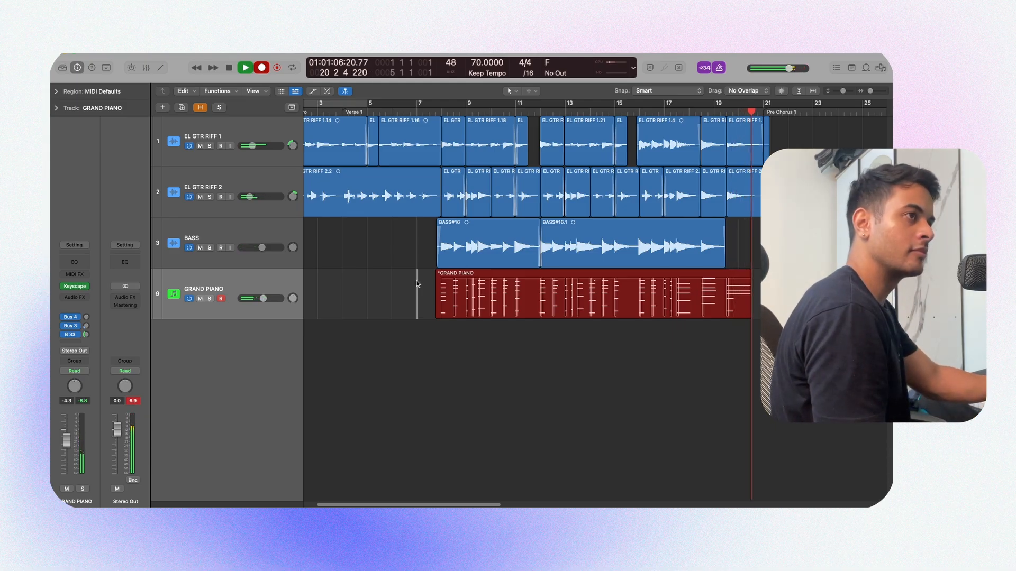
key("space")
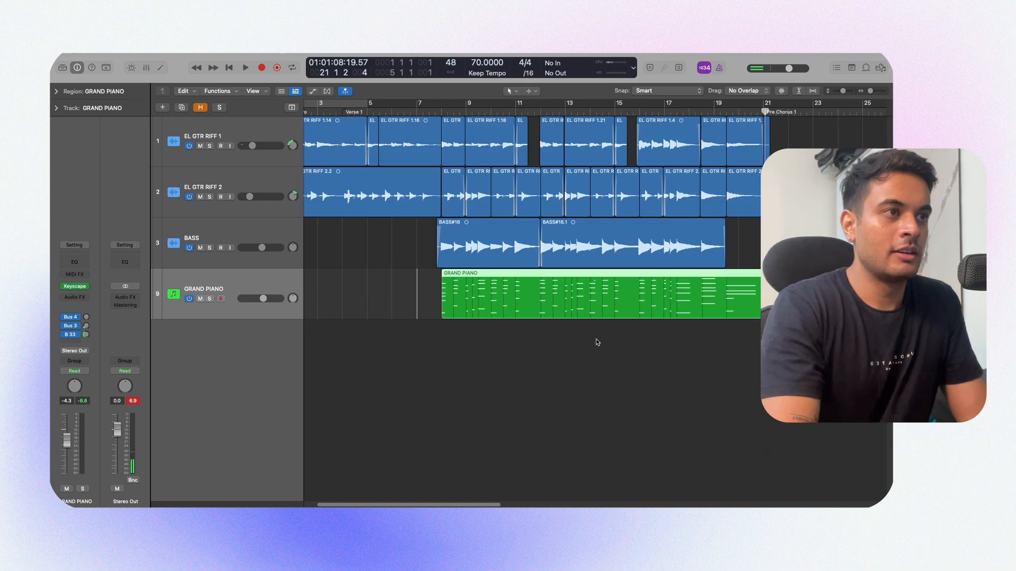
key("e")
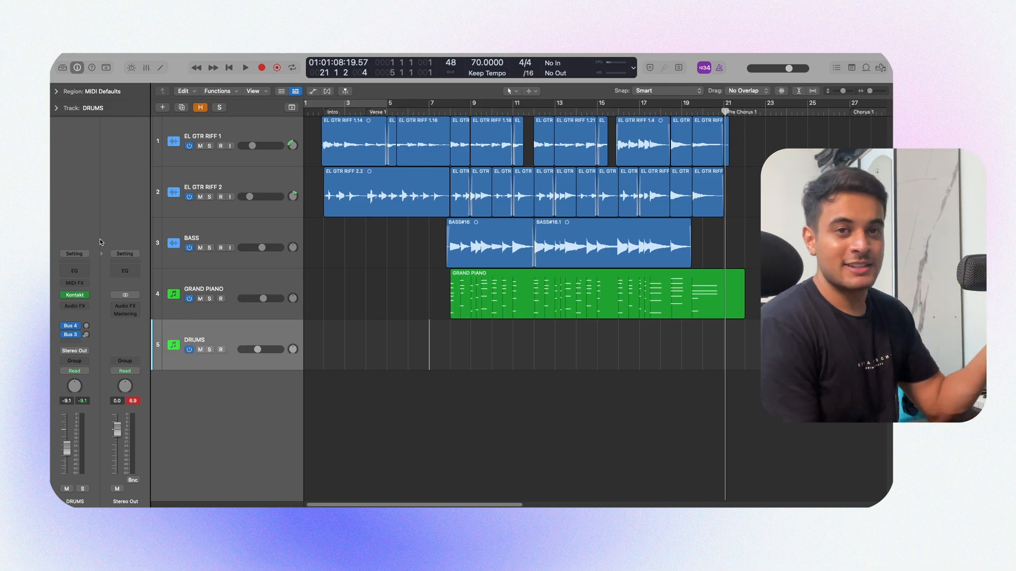
Step: Record the drum part on the DRUMS track from bar 8 to about bar 22 and close the Piano Roll
key("r")
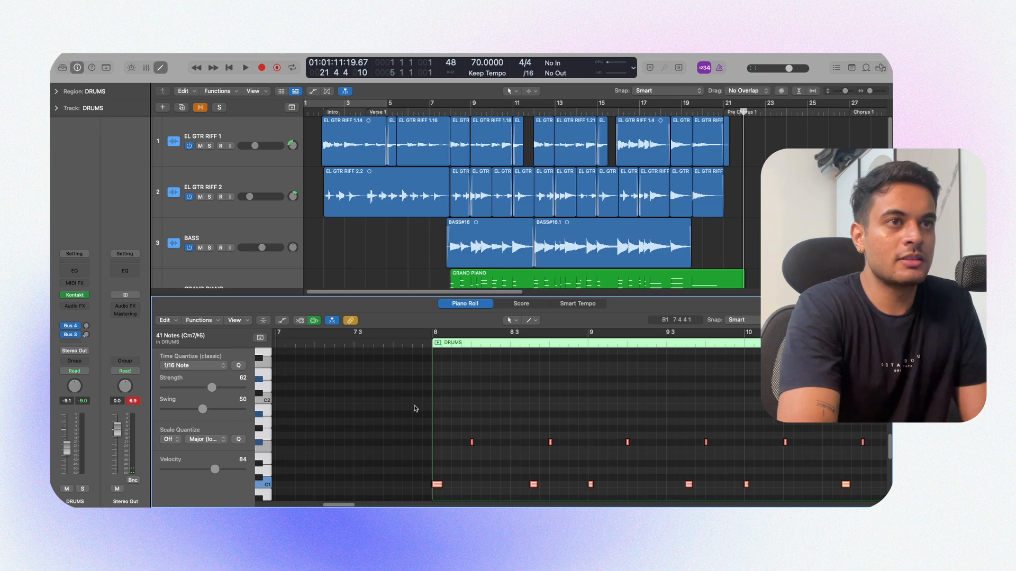
key("p")
left_click(431, 427)
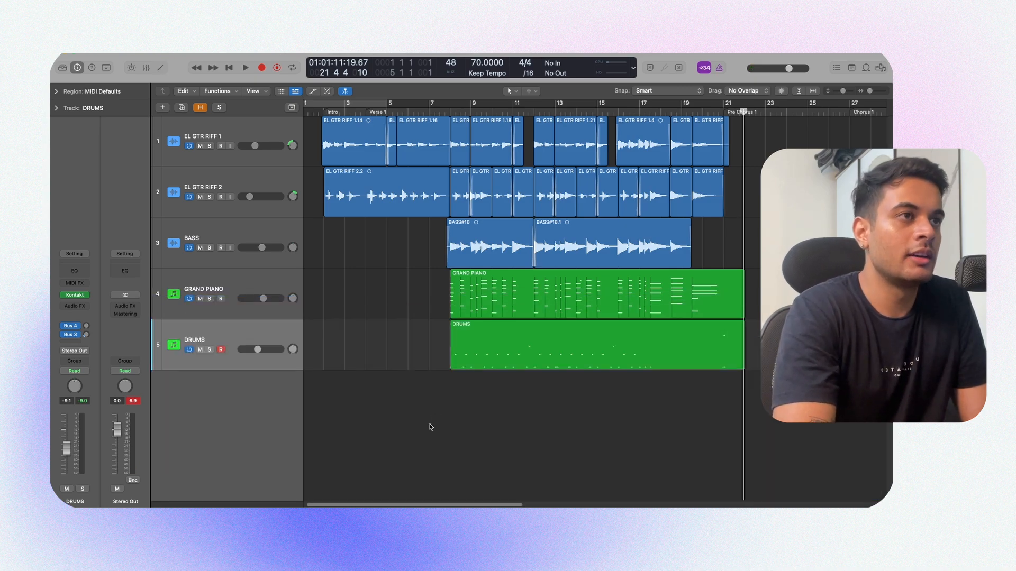
Step: Move the DRUMS region so that it starts at bar 12
left_click_drag(455, 355, 535, 352)
key("super+Right")
scroll(529, 384, "left", 2)
left_click(408, 388)
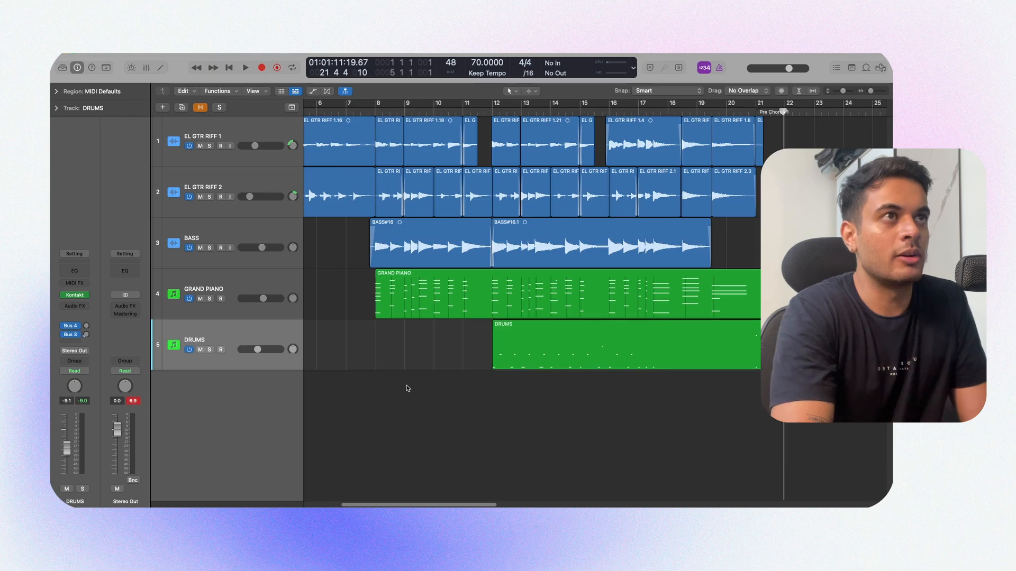
Step: Play back from the start of the drum region and raise the DRUMS track's volume slightly
scroll(393, 372, "left", 1)
left_click_drag(700, 419, 533, 347)
key("shift+space")
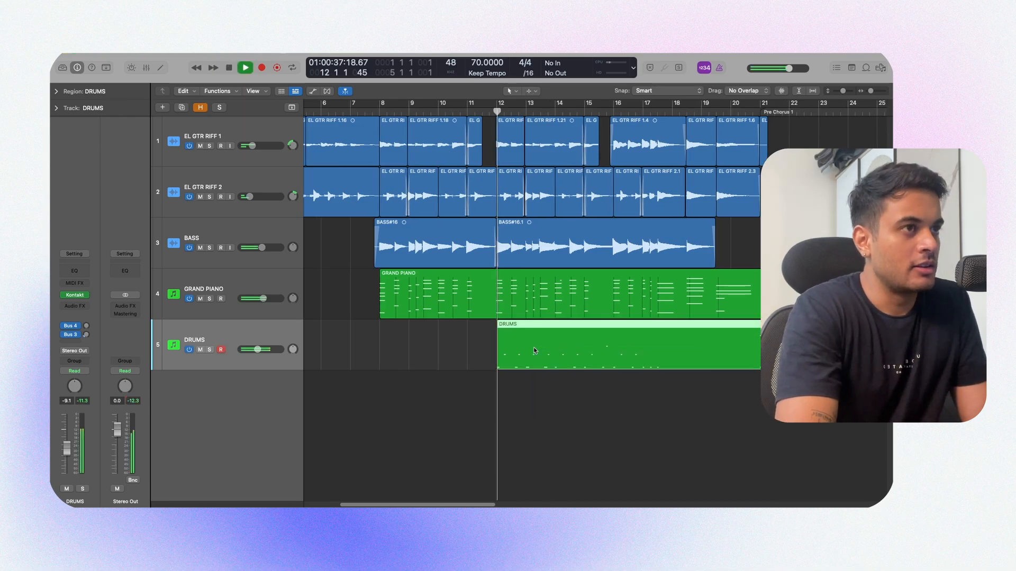
left_click(385, 403)
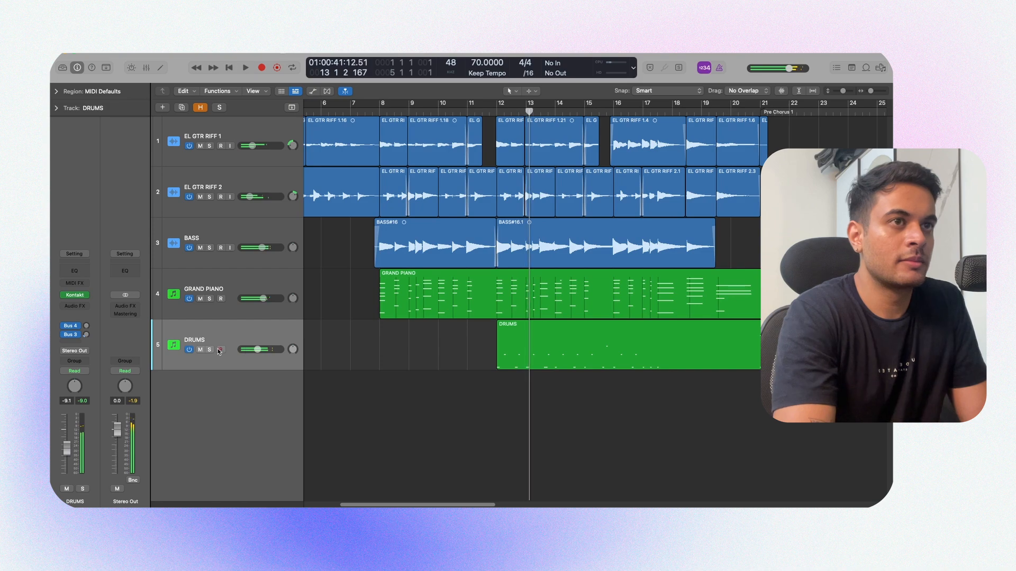
left_click_drag(280, 350, 285, 350)
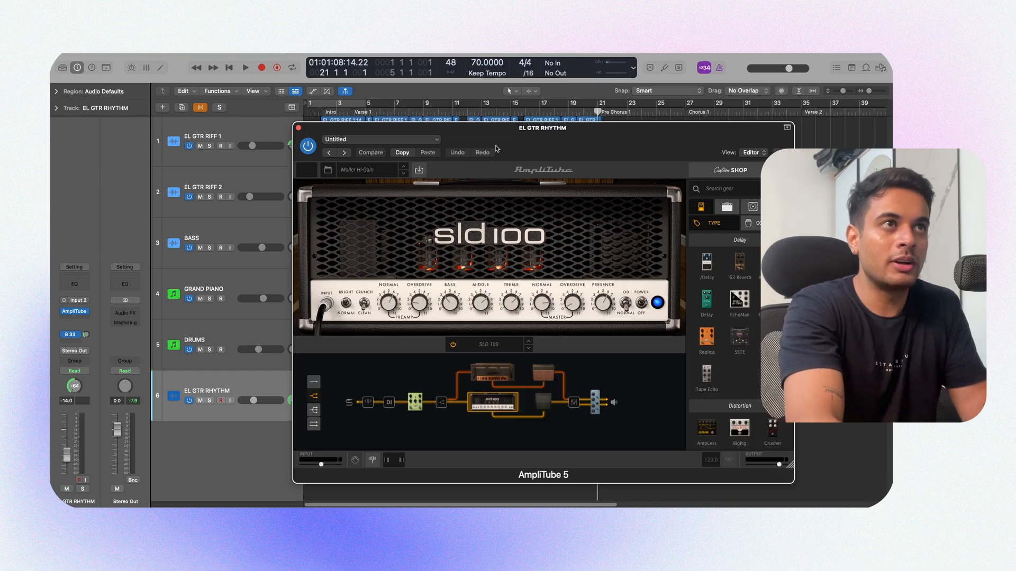
Step: Close the SLD 100 amp window and record the doubled rhythm guitar on track 7 up to about bar 27
left_click(299, 127)
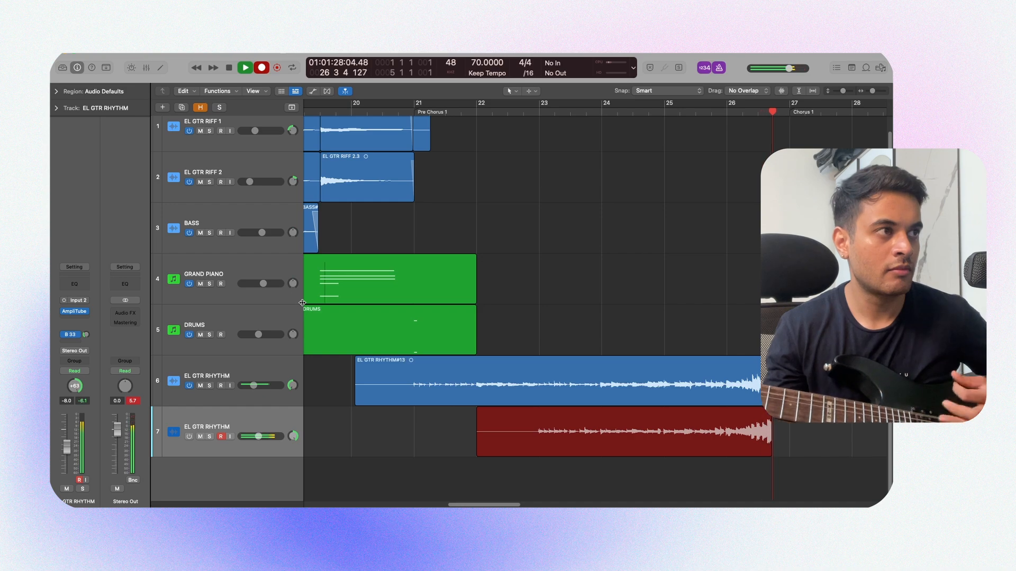
key("space")
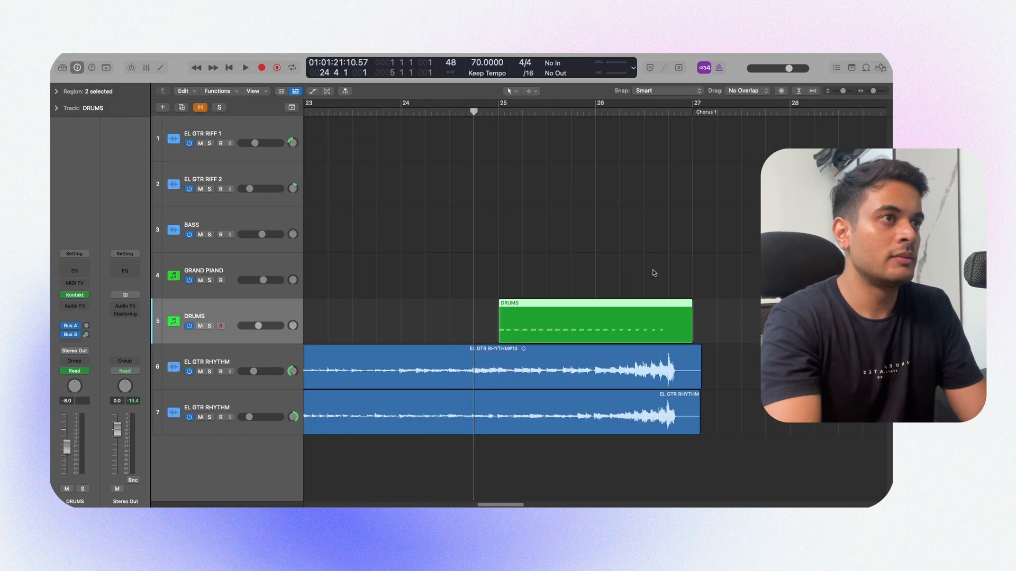
Step: Play the drum fill between bars 25 and 27 and examine its notes in the Piano Roll
scroll(653, 277, "right", 2)
left_click(579, 321)
key("space")
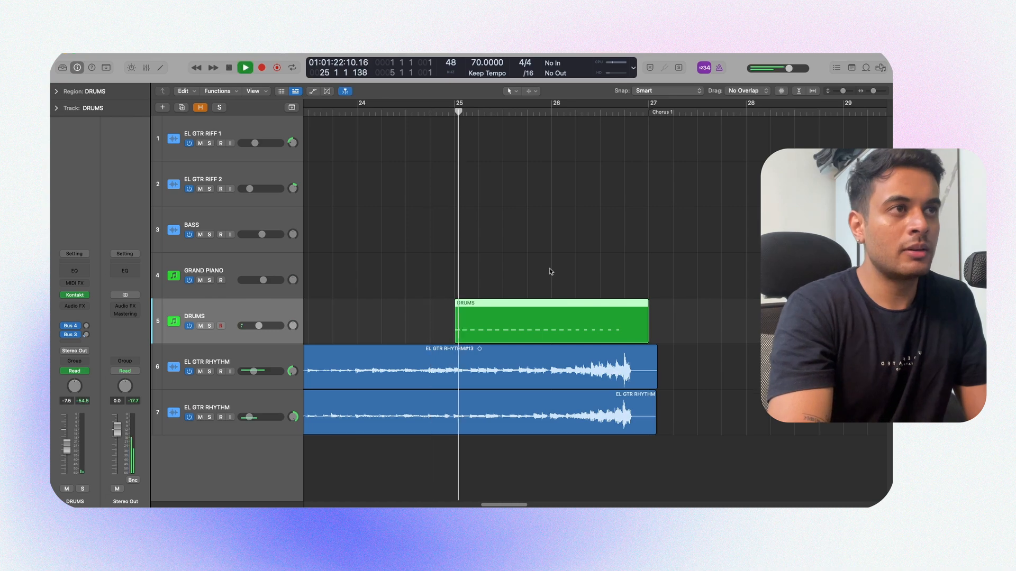
double_click(573, 319)
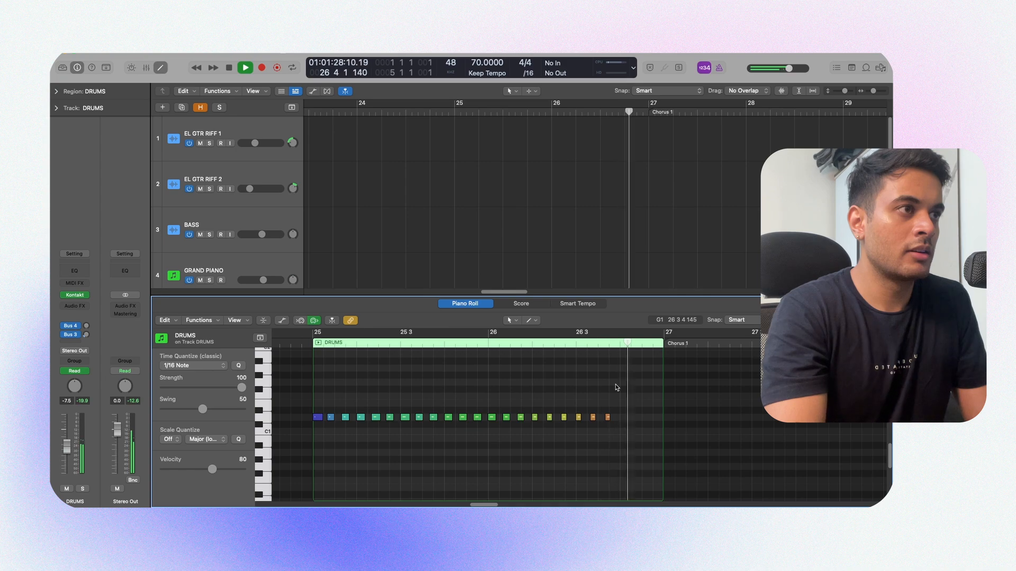
key("e")
key("space")
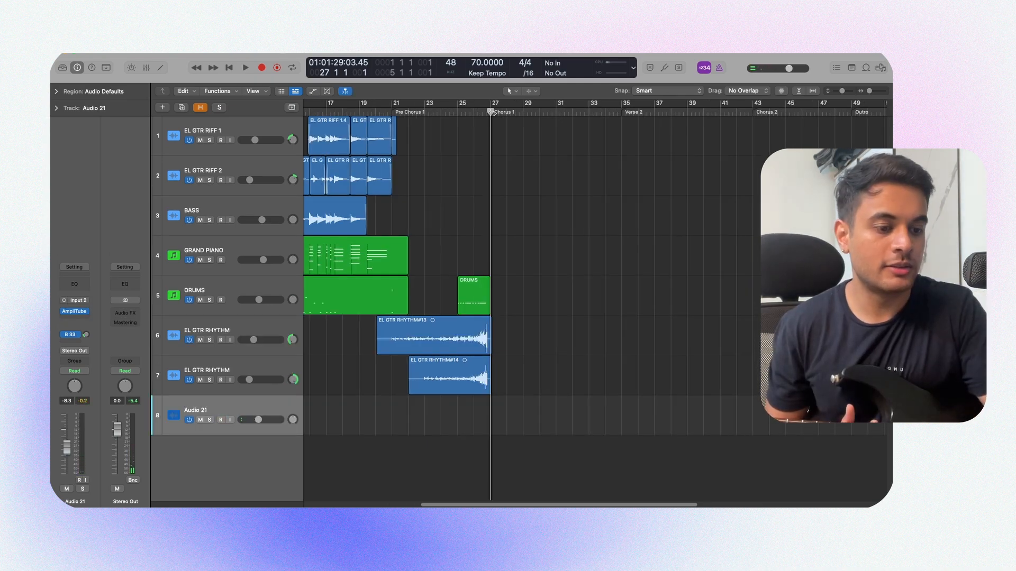
Step: Record the chorus guitar on track 8 from bar 27 to about bar 35 and layer further takes on tracks 9 and 10
key("r")
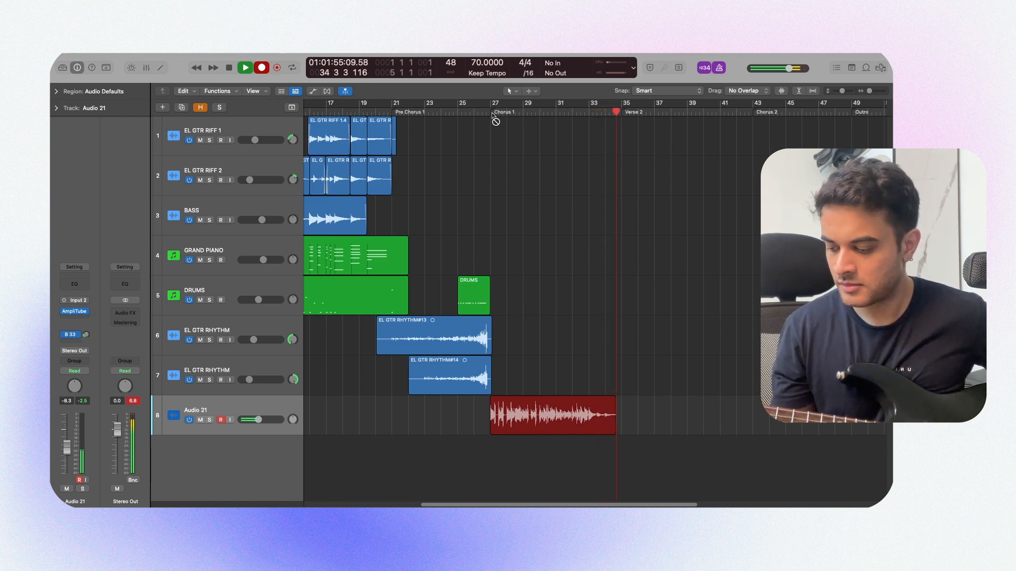
key("space")
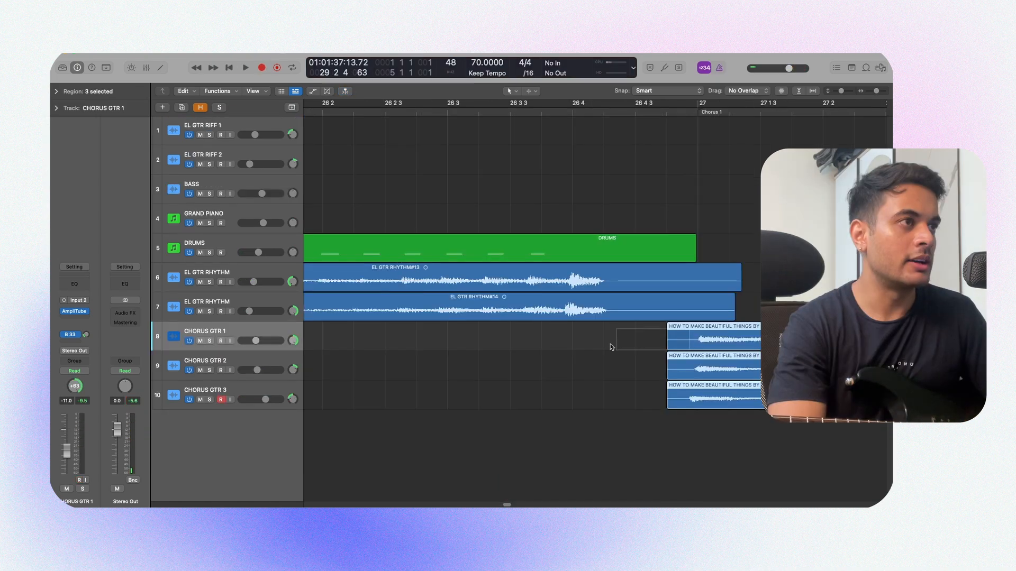
scroll(620, 356, "down", 3)
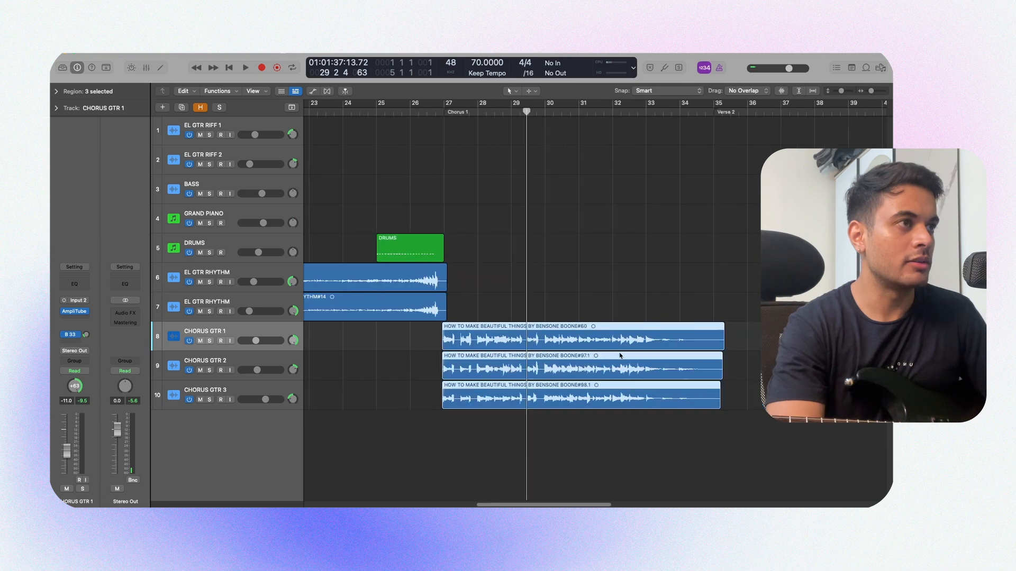
Step: Trim the three chorus guitar regions to end at bar 35 with fade-outs
left_click(680, 431)
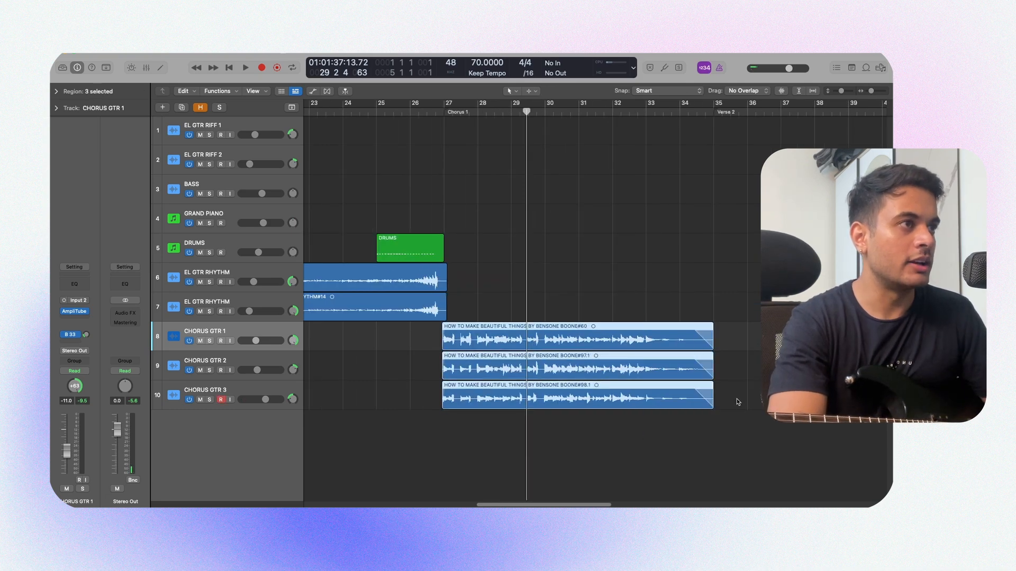
key("super+Right")
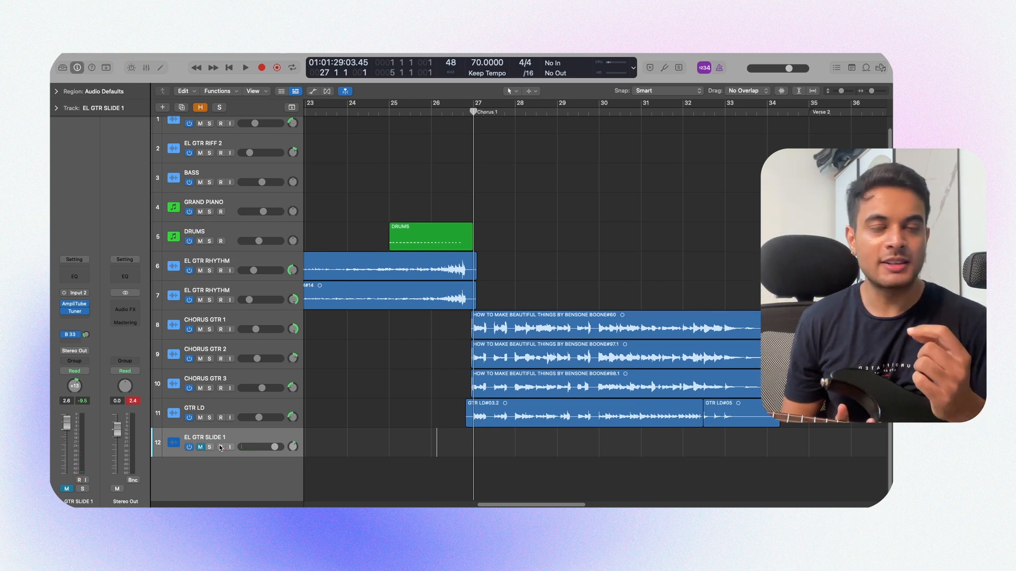
Step: Record the slide guitar on the EL GTR SLIDE 1 track from bar 27
key("r")
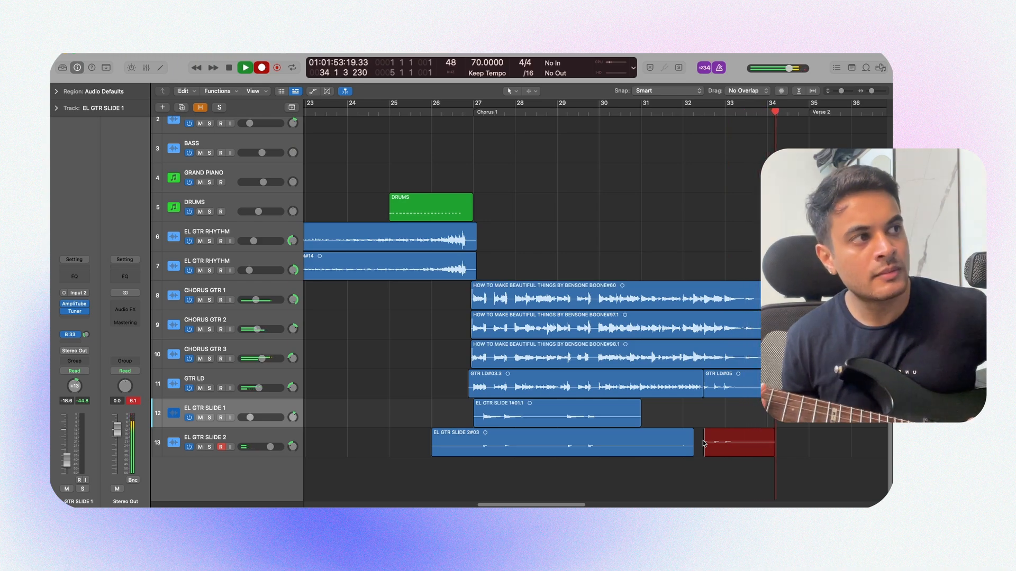
Step: Solo the GTR LD track, play its closing region after bar 32, and turn the solo off again
left_click(564, 382)
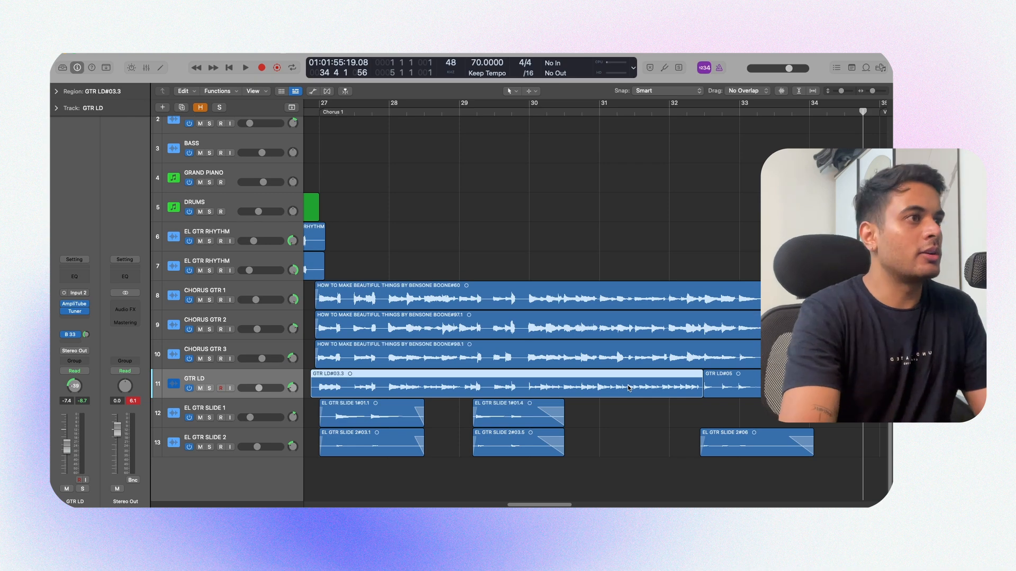
left_click(197, 376)
left_click(768, 382)
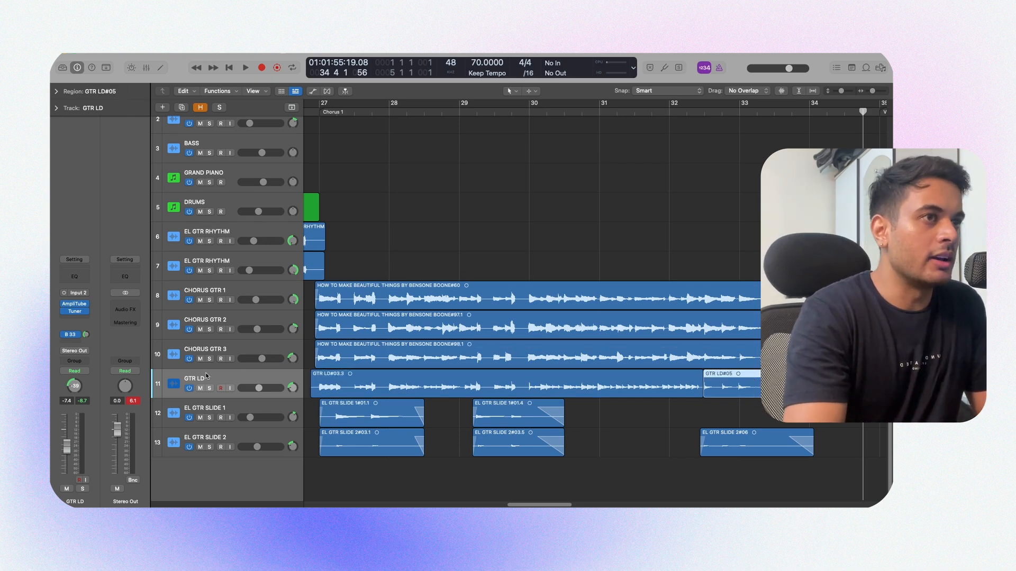
left_click(209, 389)
key("shift+space")
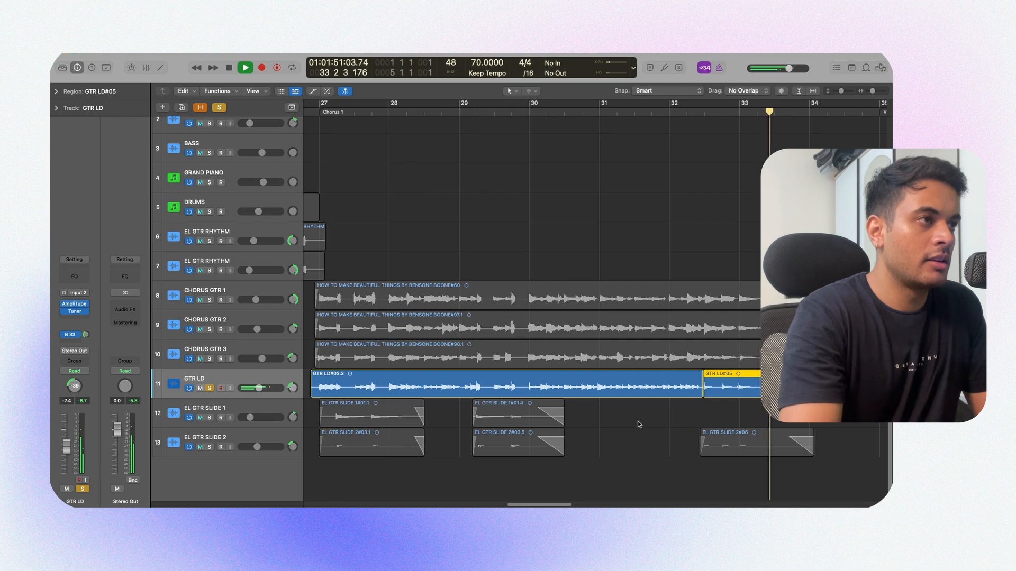
key("space")
key("s")
Step: Solo the EL GTR SLIDE 2 track and play its last region near bar 33
left_click(243, 439)
left_click(736, 444)
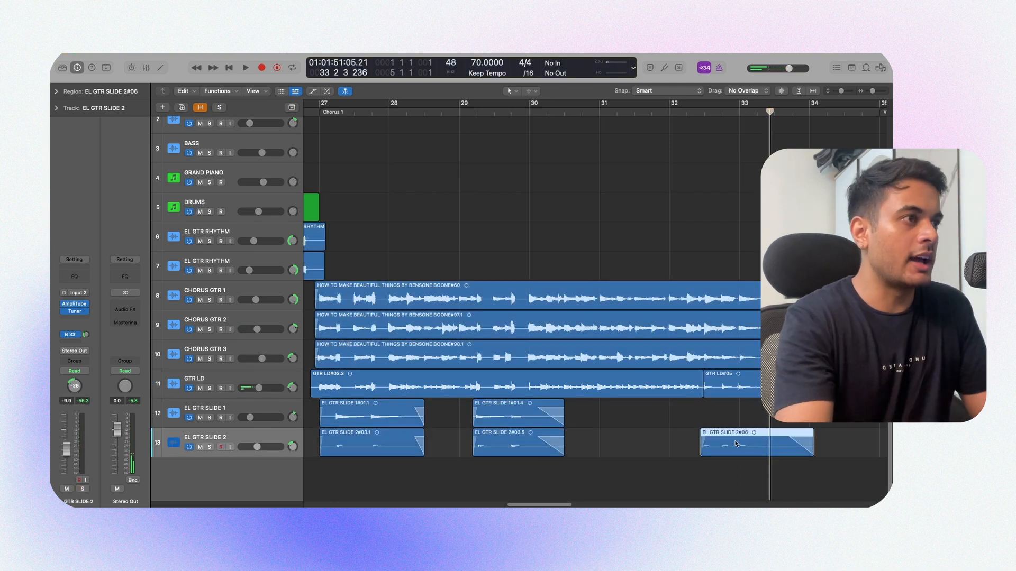
key("s")
key("shift+space")
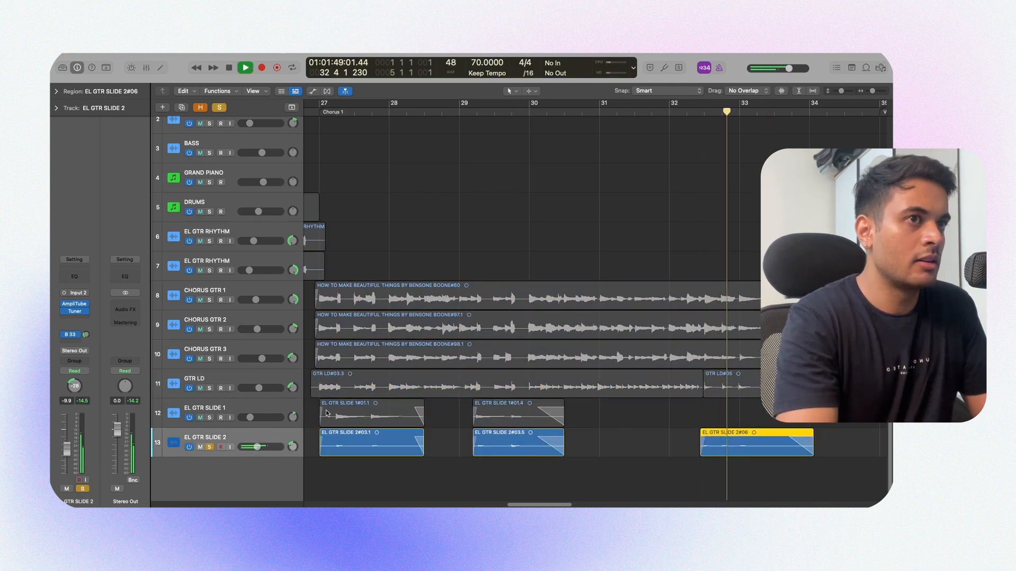
Step: Add GTR LD to the soloed tracks and play the lead and slide phrases together up to about bar 34
left_click(209, 388)
key("shift+space")
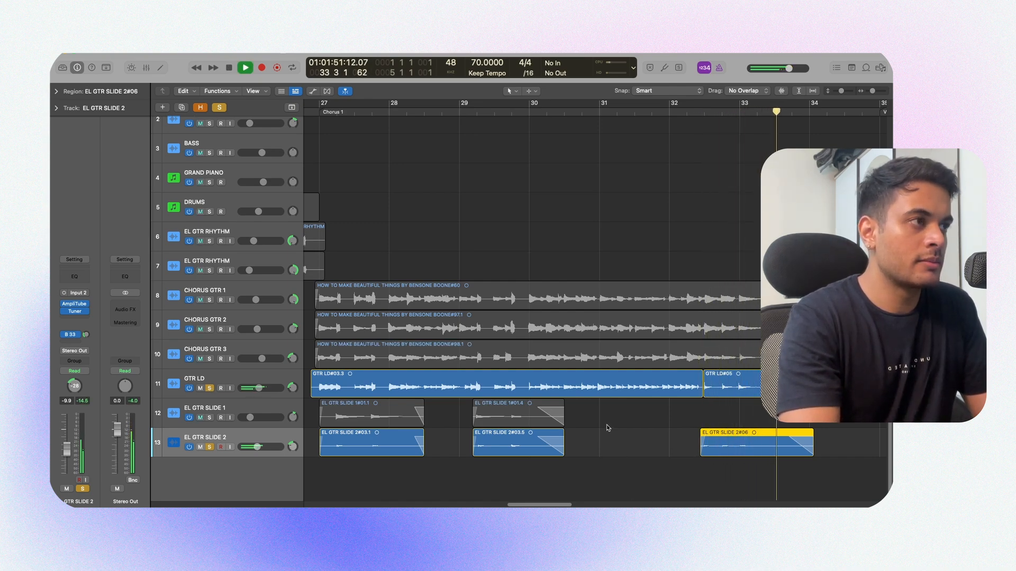
left_click(606, 424)
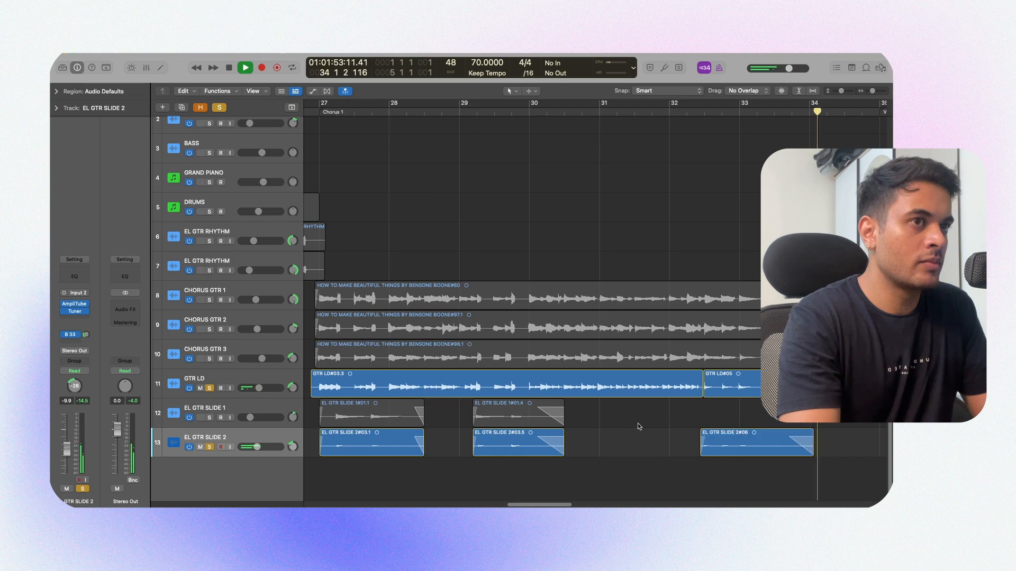
key("space")
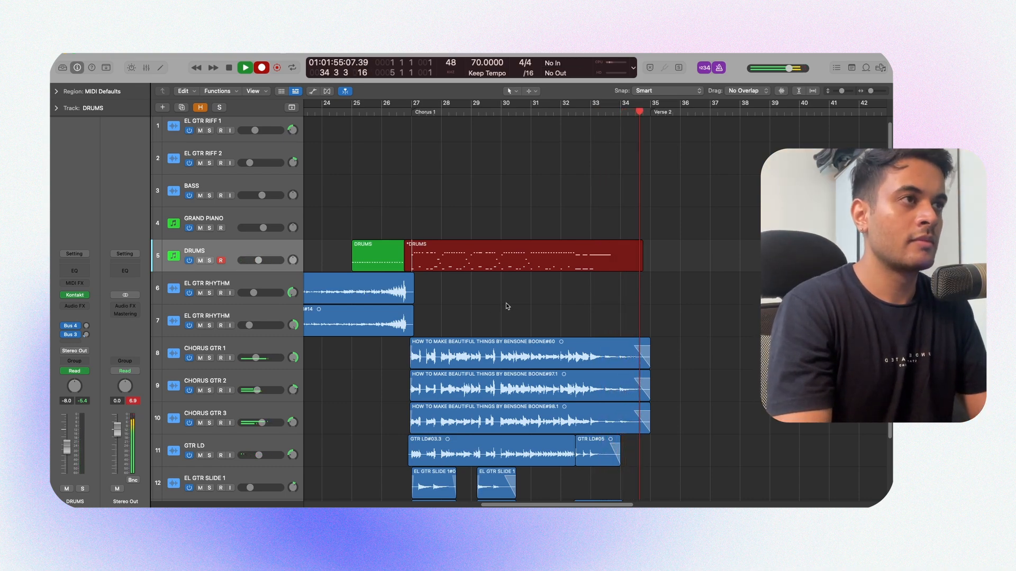
Step: Finish recording the chorus drums near bar 35 and open the new region's notes in the Piano Roll
key("space")
key("e")
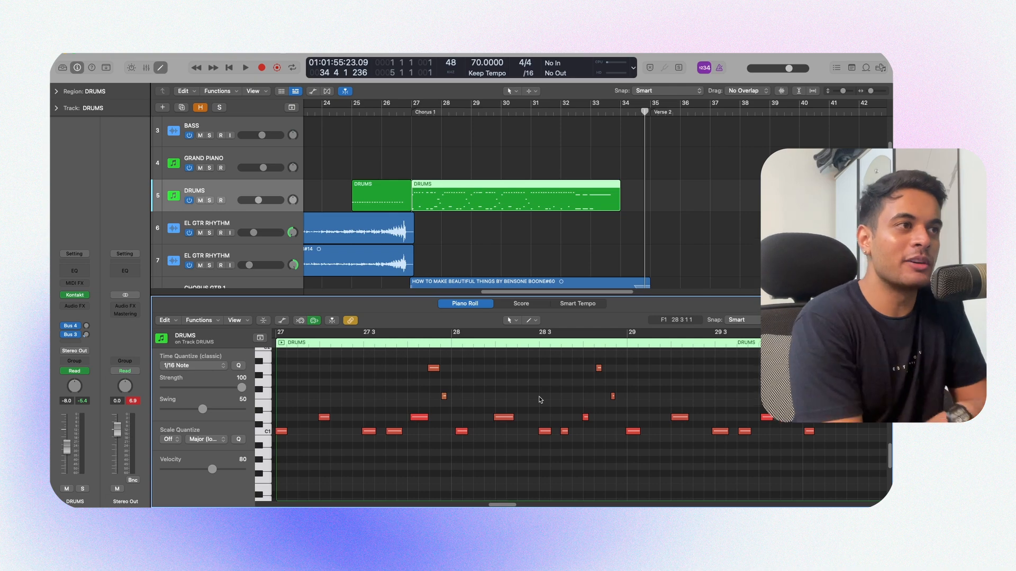
scroll(542, 400, "down", 3)
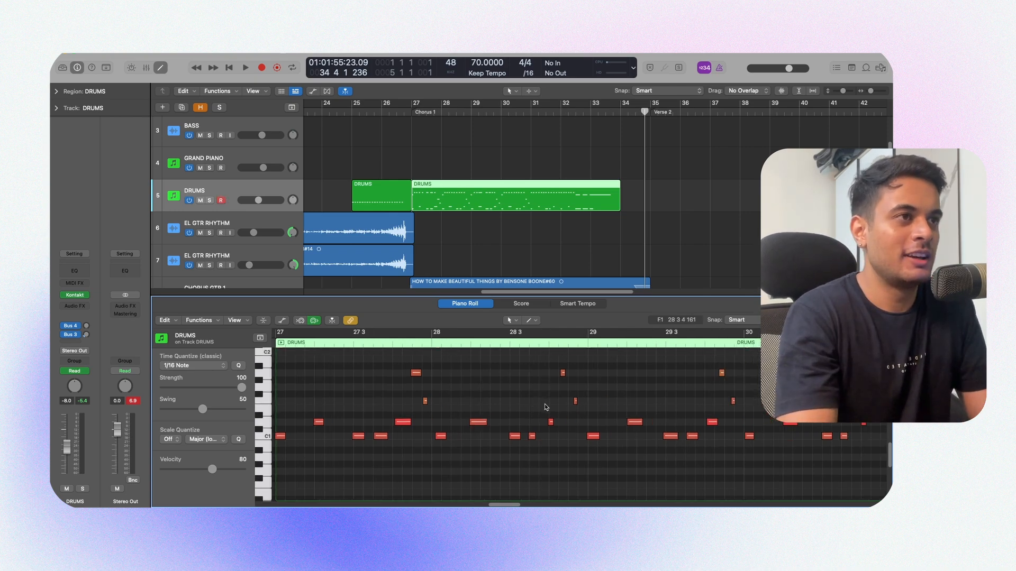
scroll(556, 420, "up", 4)
Step: Quantize all notes in the chorus DRUMS region to 1/8 Triplet (1/12)
key("super+a")
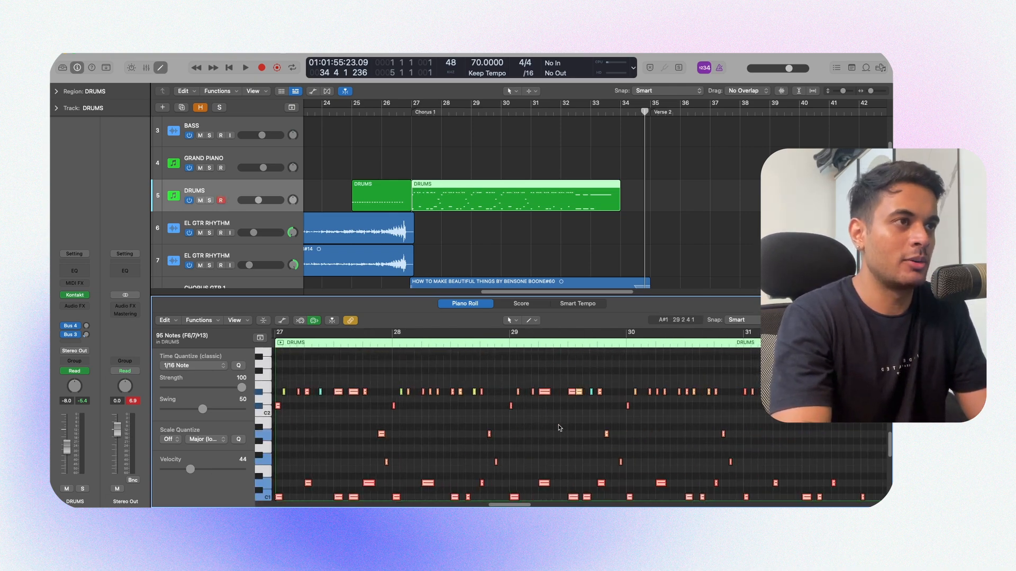
left_click(559, 428)
double_click(534, 199)
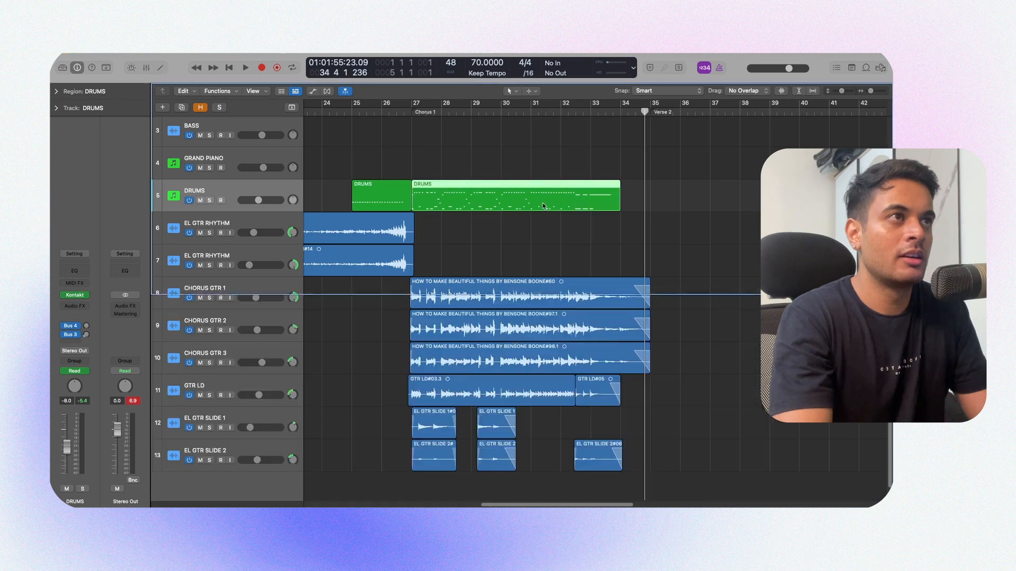
double_click(534, 199)
left_click(205, 366)
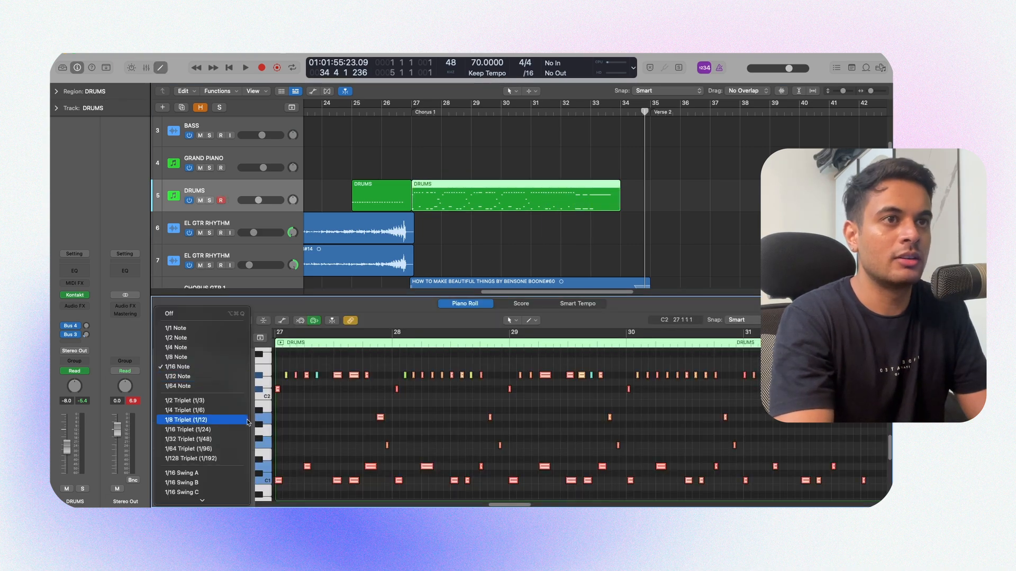
left_click(245, 419)
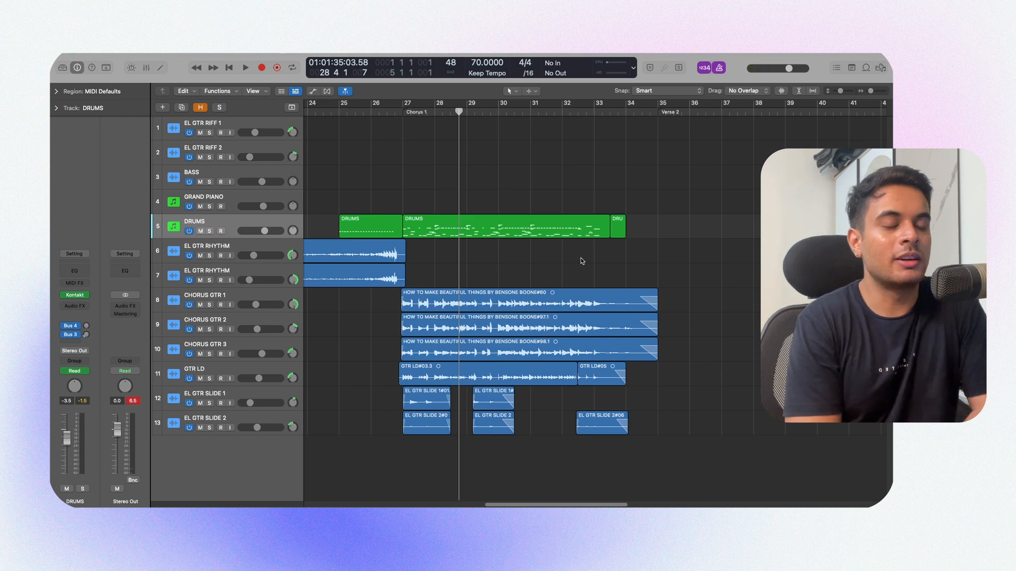
Step: Solo the DRUMS track and play the chorus region from bar 27, examining its notes in the Piano Roll
key("e")
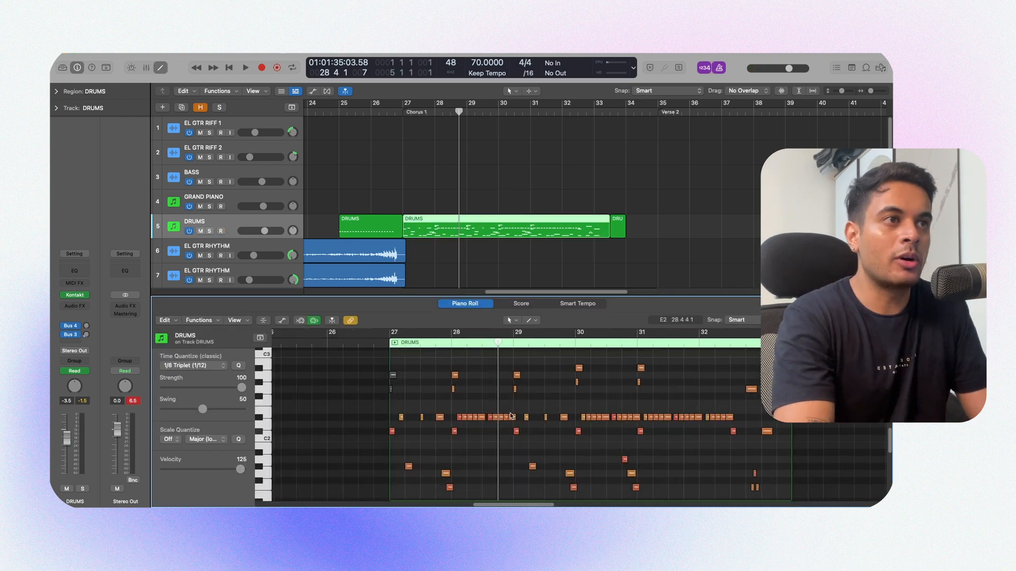
key("super+Right")
key("s")
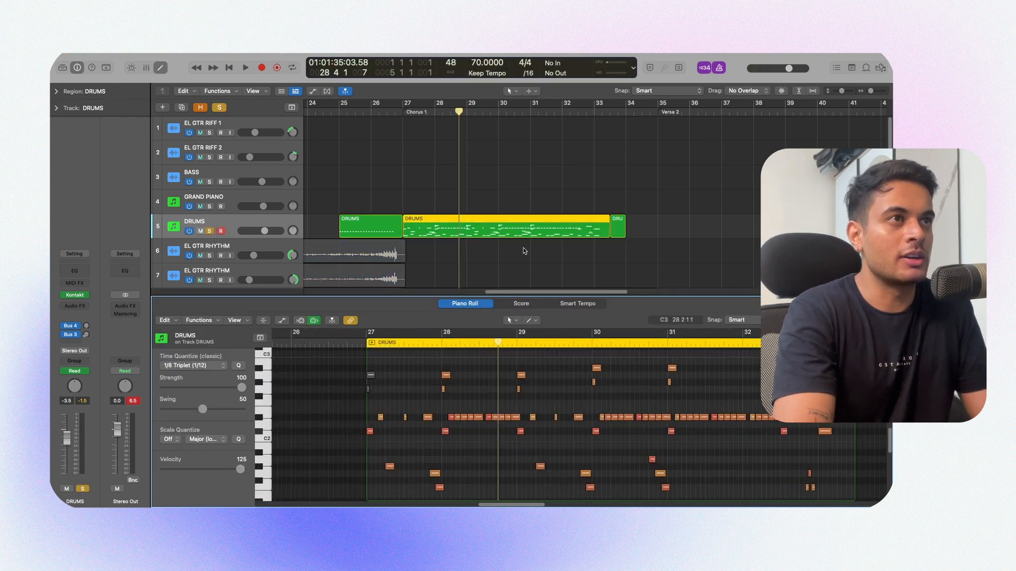
key("shift+space")
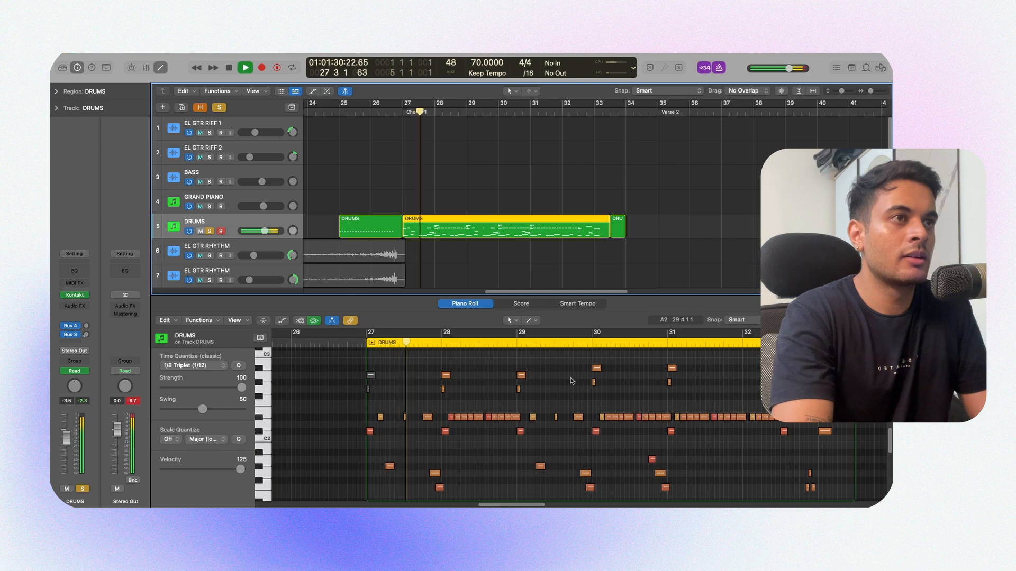
key("super+Right")
key("super+Right")
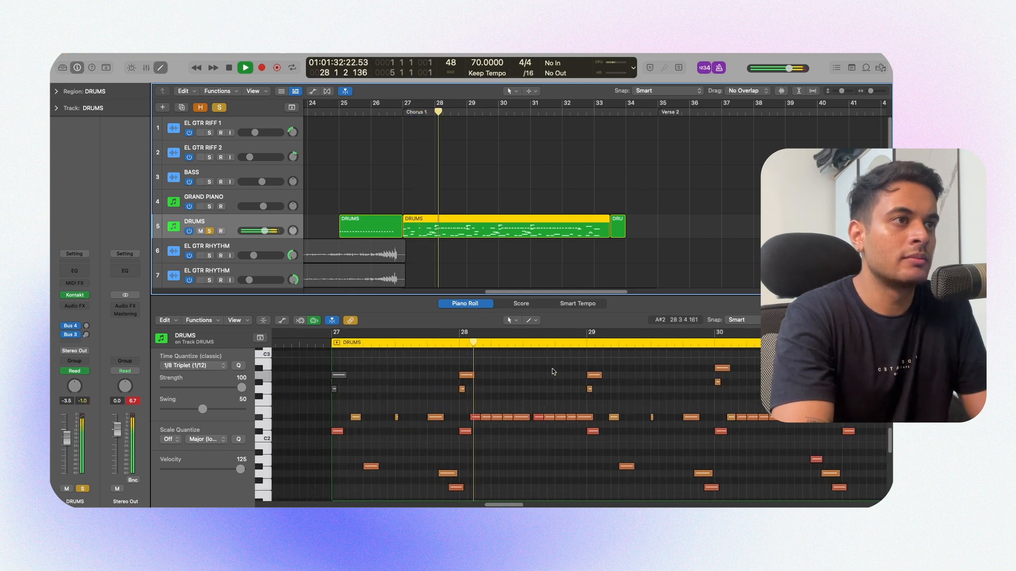
scroll(553, 371, "down", 3)
scroll(552, 369, "down", 3)
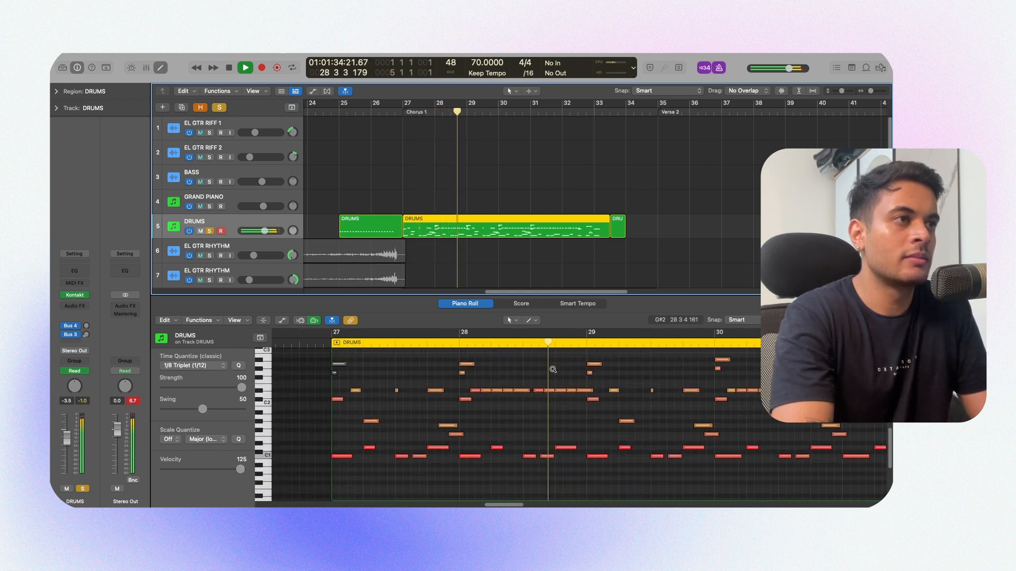
scroll(551, 373, "right", 3)
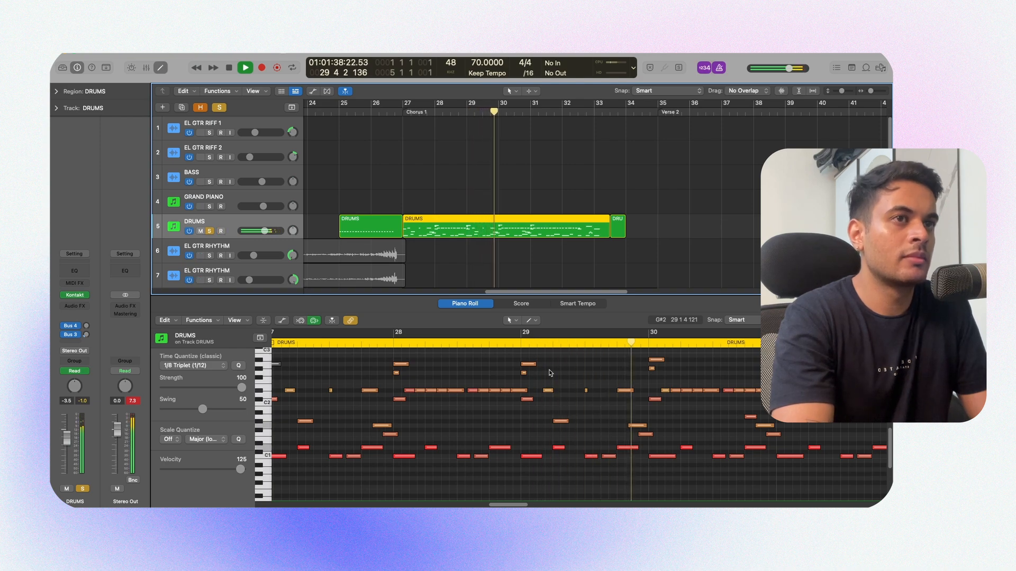
scroll(551, 373, "right", 3)
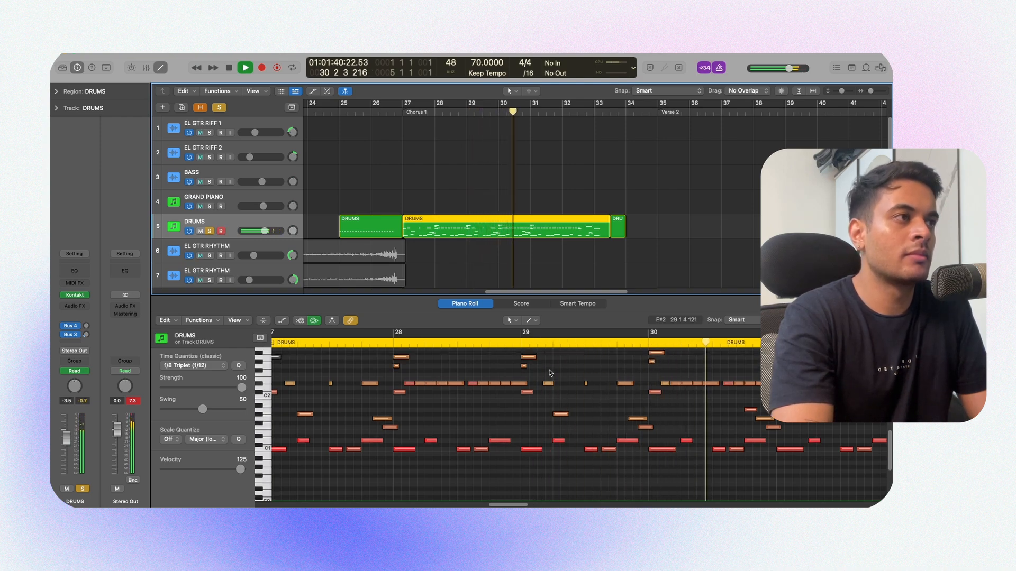
scroll(551, 373, "up", 2)
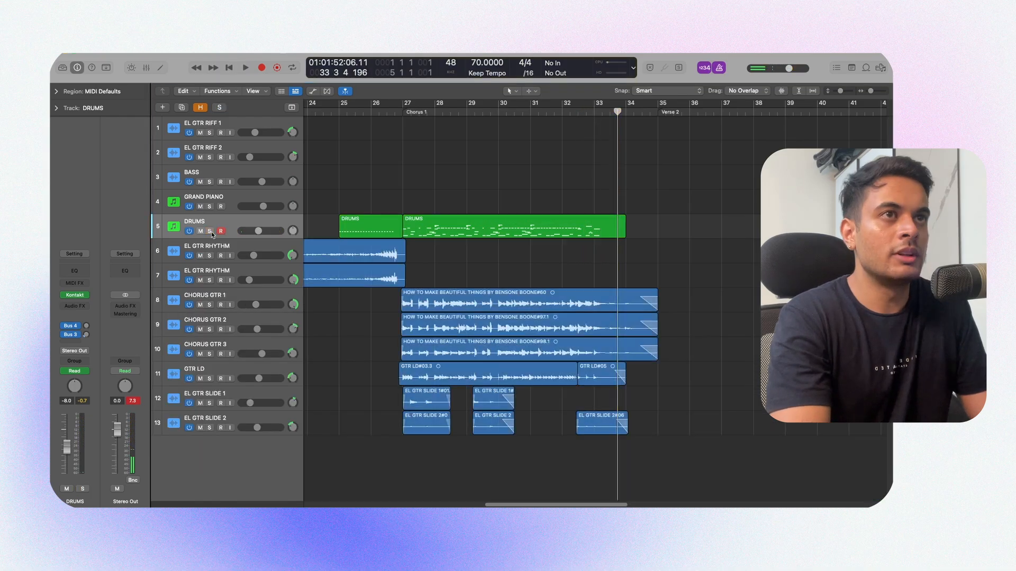
Step: Play the whole chorus with all tracks from the start of the chorus drum region to about bar 34
left_click(539, 219)
key("shift+space")
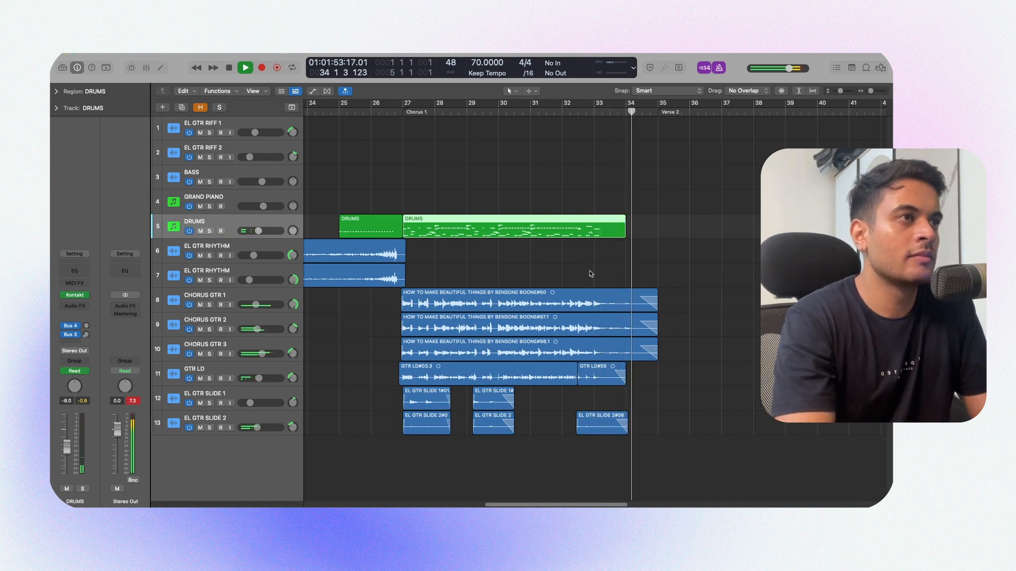
key("space")
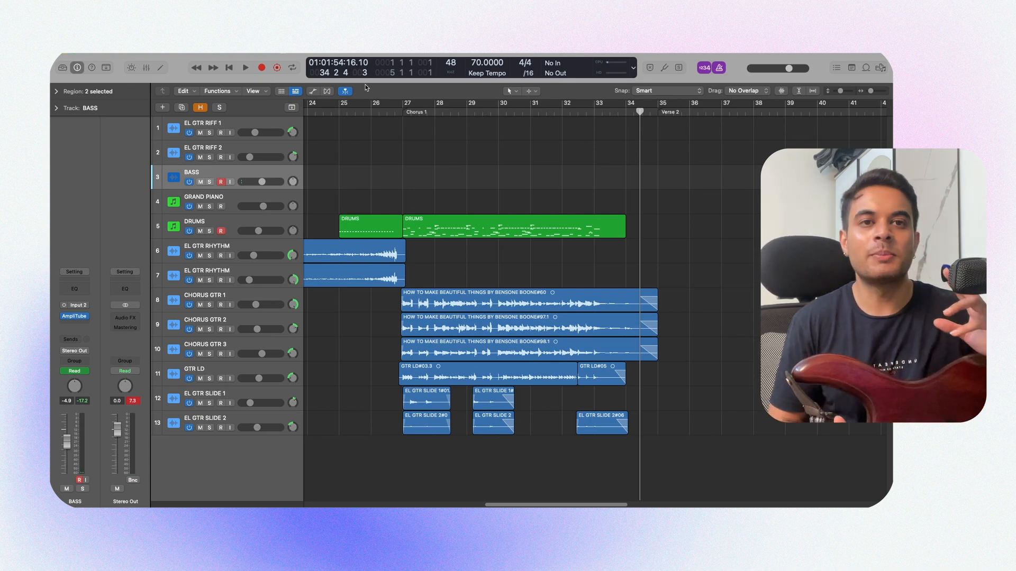
Step: Rewind to before the chorus and record the bass on the BASS track from just before bar 27 to bar 35
key("comma")
key("comma")
key("comma")
key("comma")
key("comma")
key("comma")
key("comma")
key("comma")
key("comma")
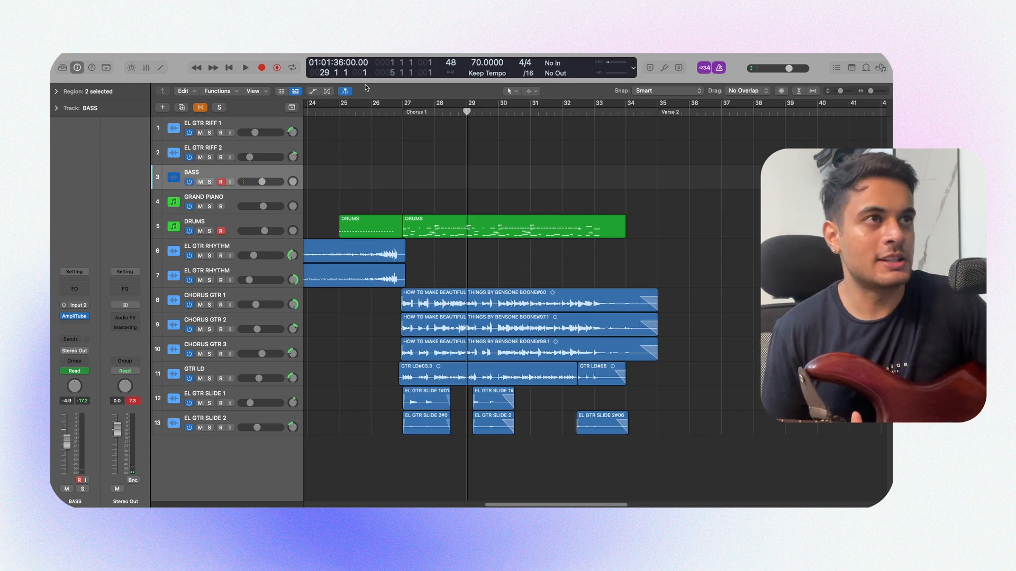
Step: Play the chorus from bar 29 with the bass part and look over the surrounding arrangement
key("space")
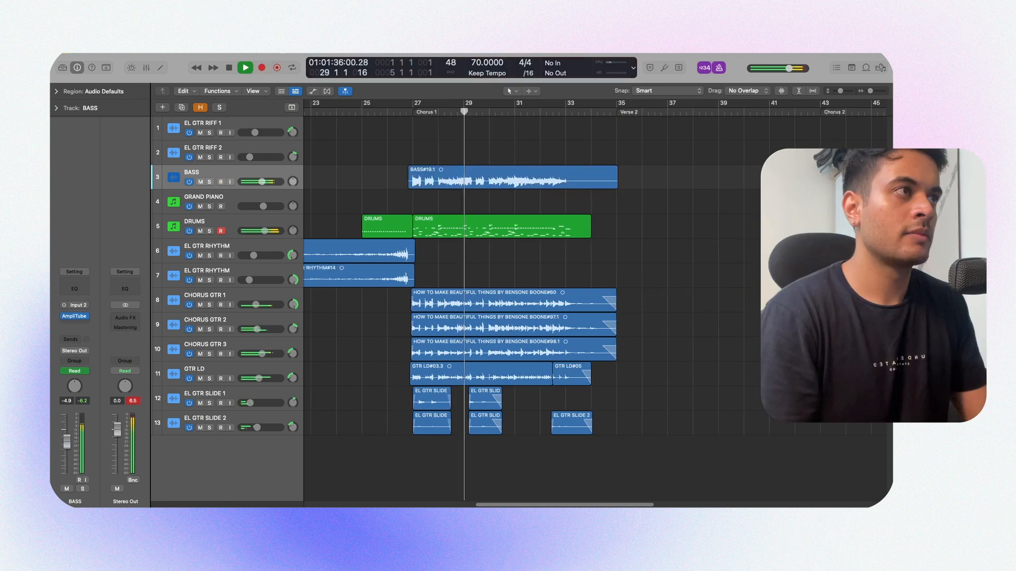
left_click_drag(508, 271, 421, 267)
key("super+Left")
key("super+Left")
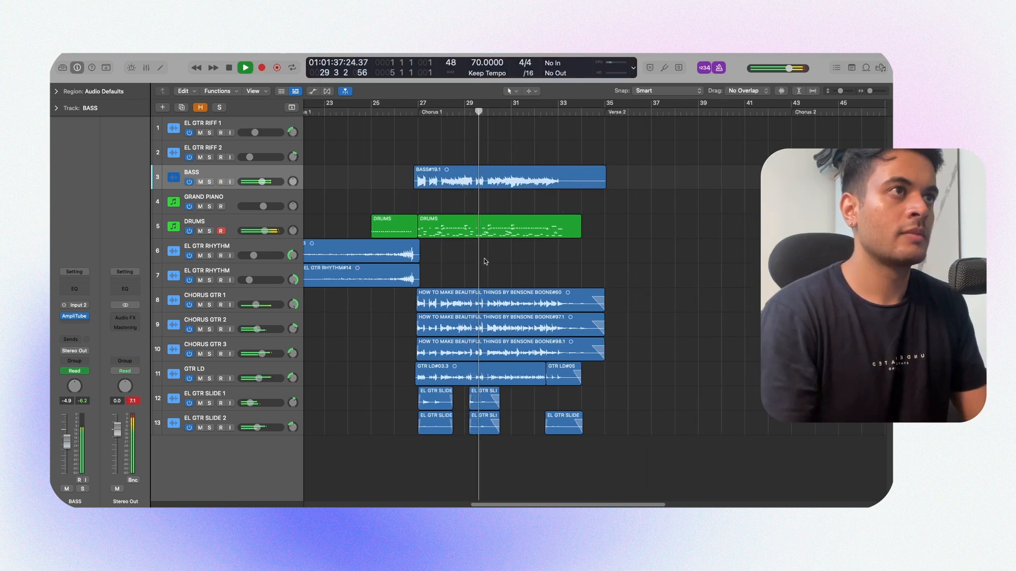
key("super+Left")
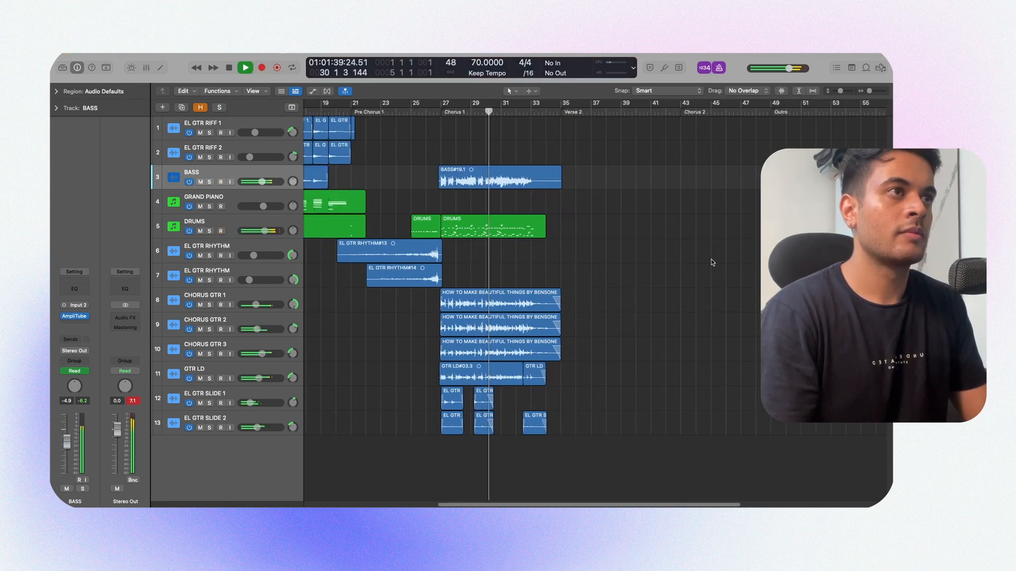
key("super+Left")
key("super+Right")
key("super+Right")
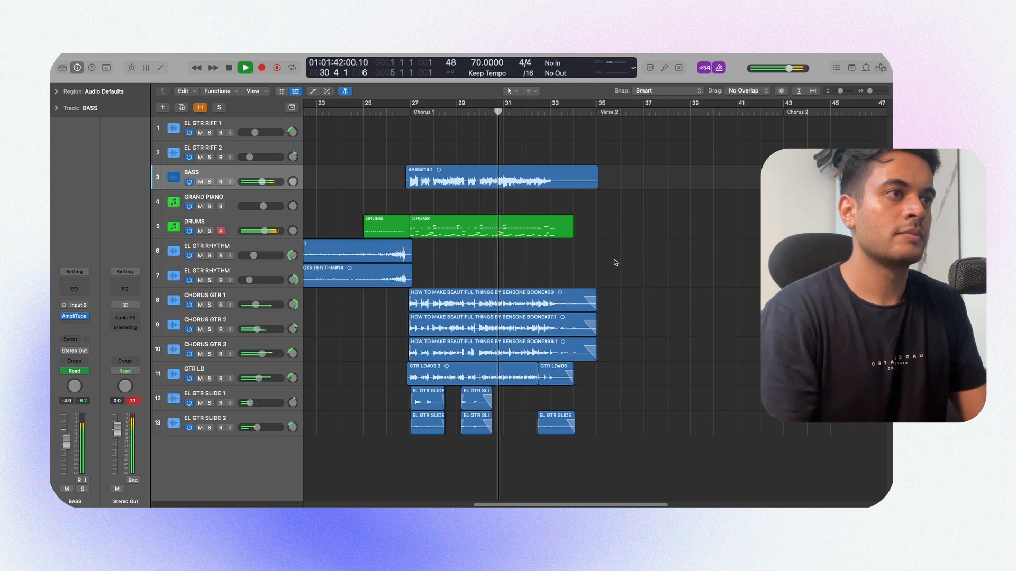
Step: Lower the BASS track's chorus volume automation to -8.9 dB, checking it in playback, and hide the automation
left_click_drag(442, 259, 698, 269)
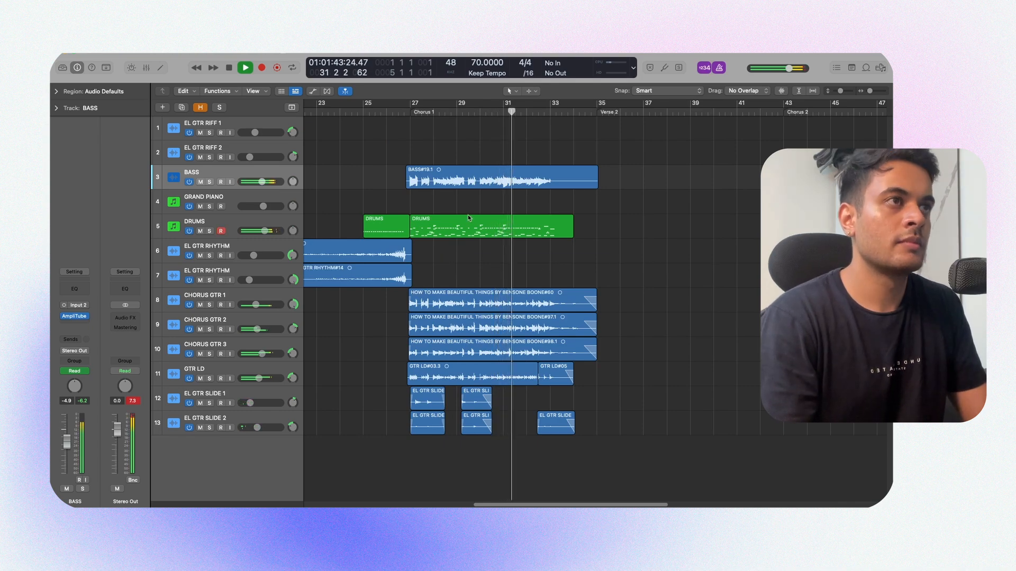
key("a")
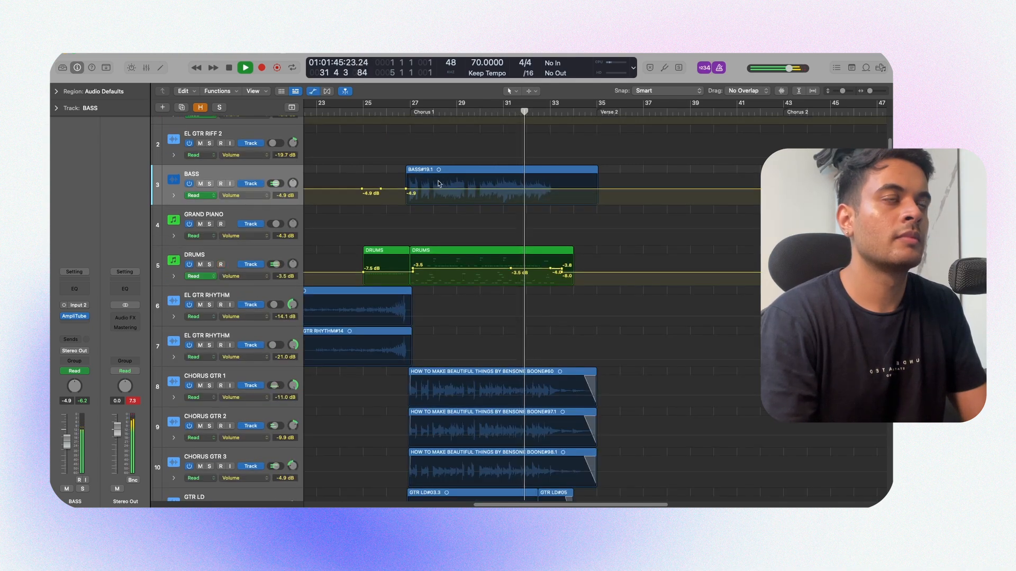
left_click_drag(457, 188, 460, 194)
left_click(405, 184)
key("space")
key("a")
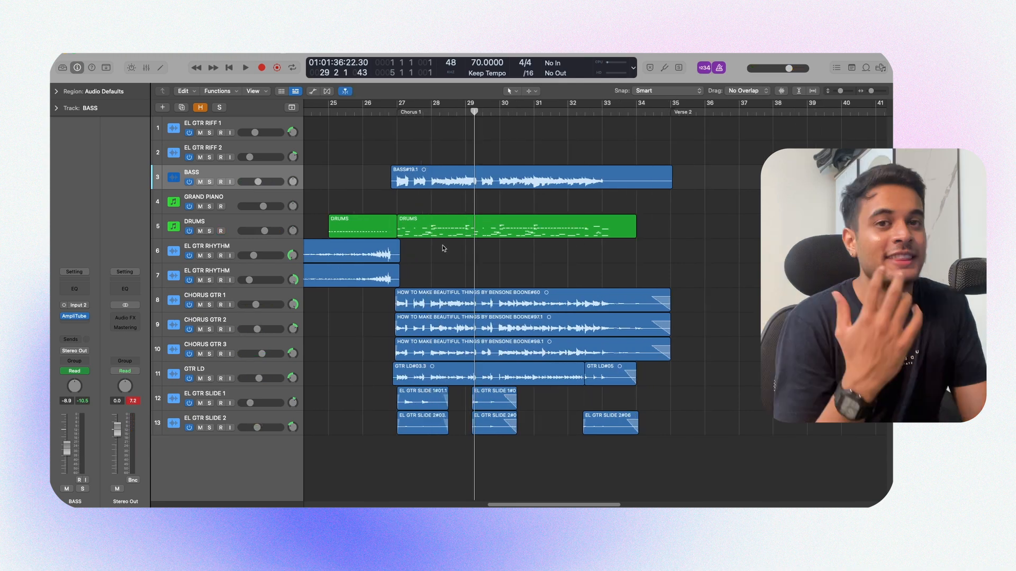
Step: Select the GRAND PIANO track and examine the ends of the three chorus guitar regions between bars 33 and 35
left_click(590, 204)
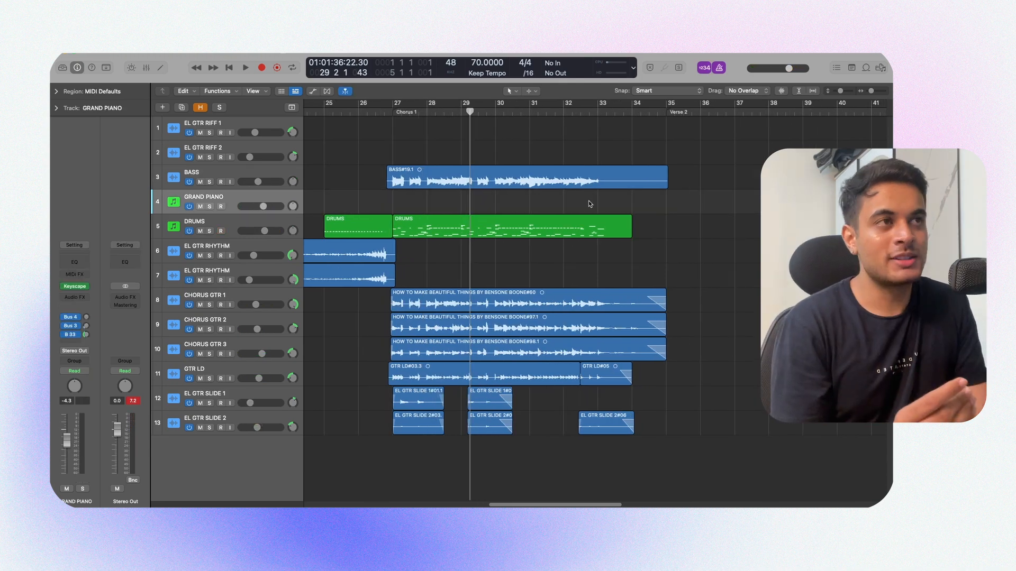
key("super+Right")
key("super+Right")
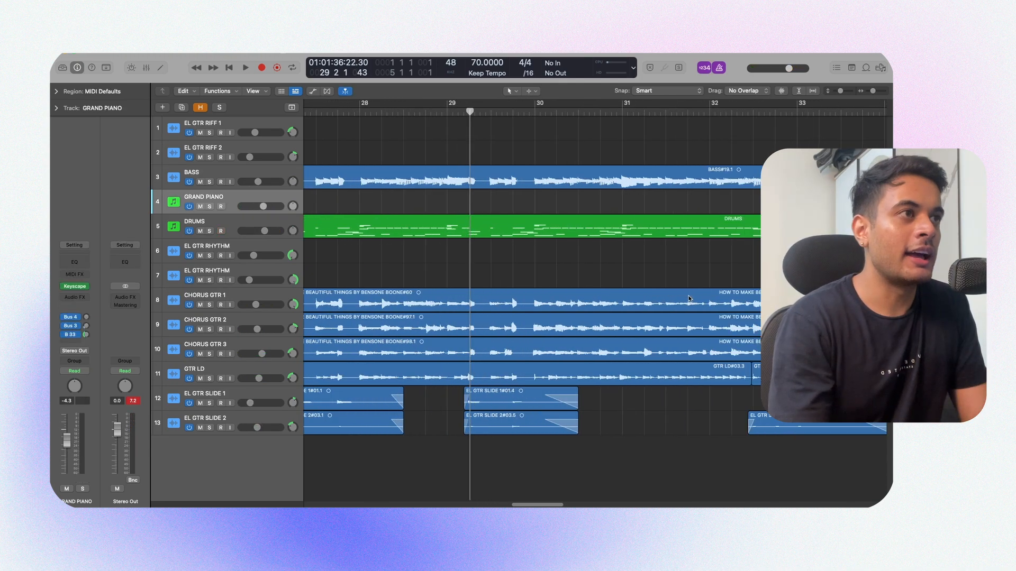
scroll(710, 296, "right", 5)
left_click_drag(766, 300, 594, 349)
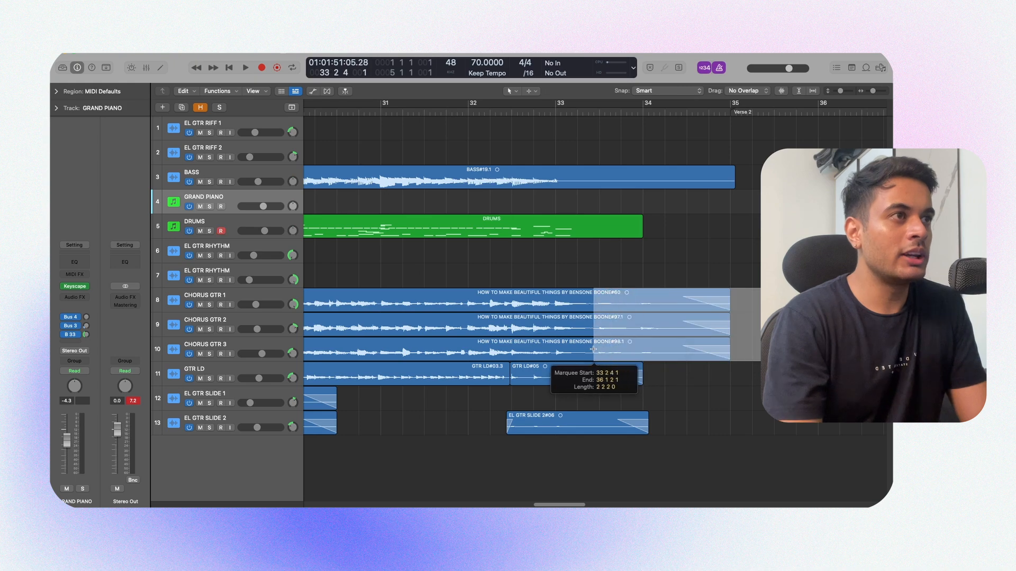
key("super+Right")
key("super+Right")
key("super+Left")
key("super+Left")
key("super+Left")
key("super+Left")
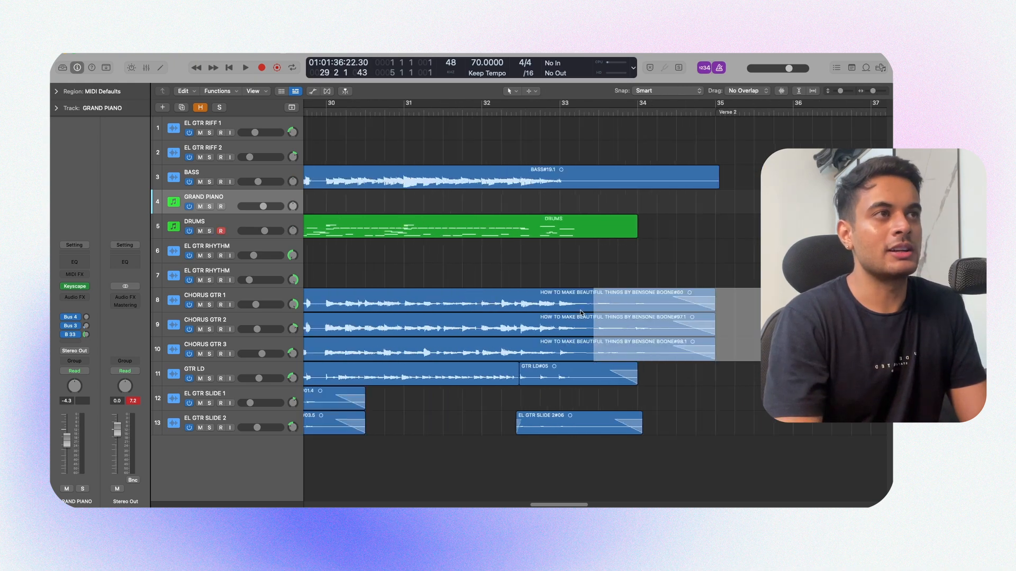
Step: Record a piano part on the GRAND PIANO track over the end of Chorus 1, from bar 33 to bar 35
left_click(599, 271)
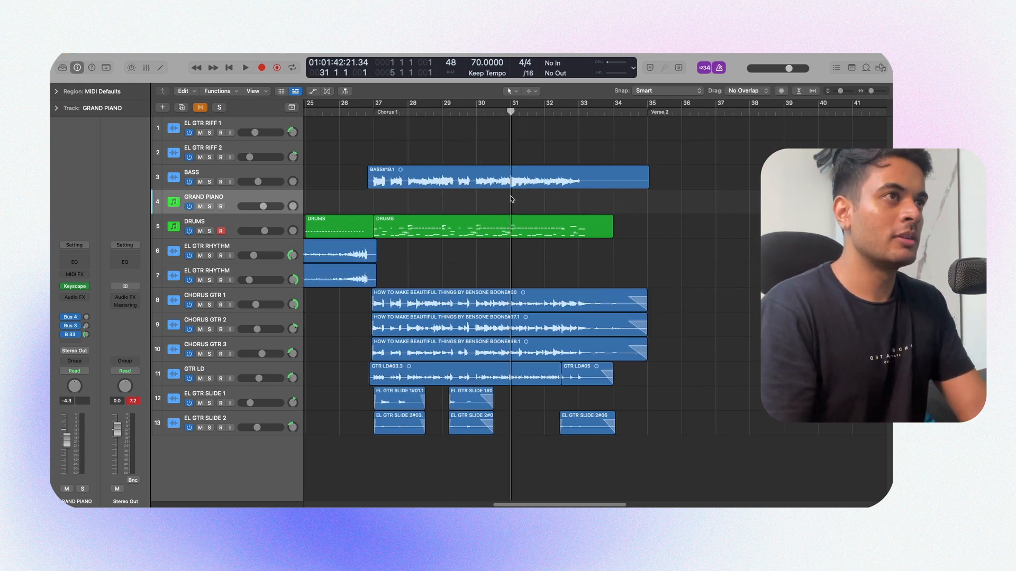
key("r")
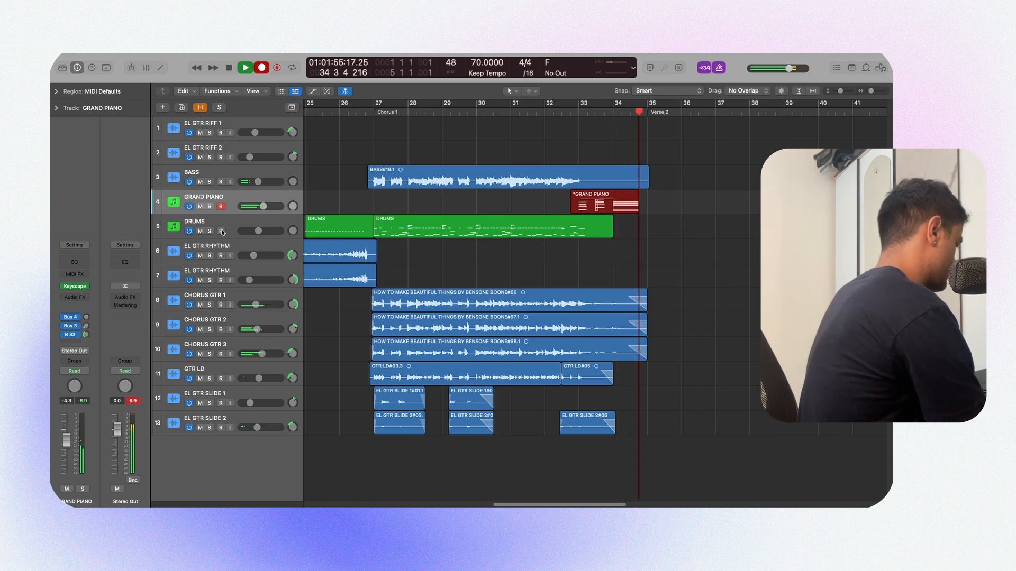
key("space")
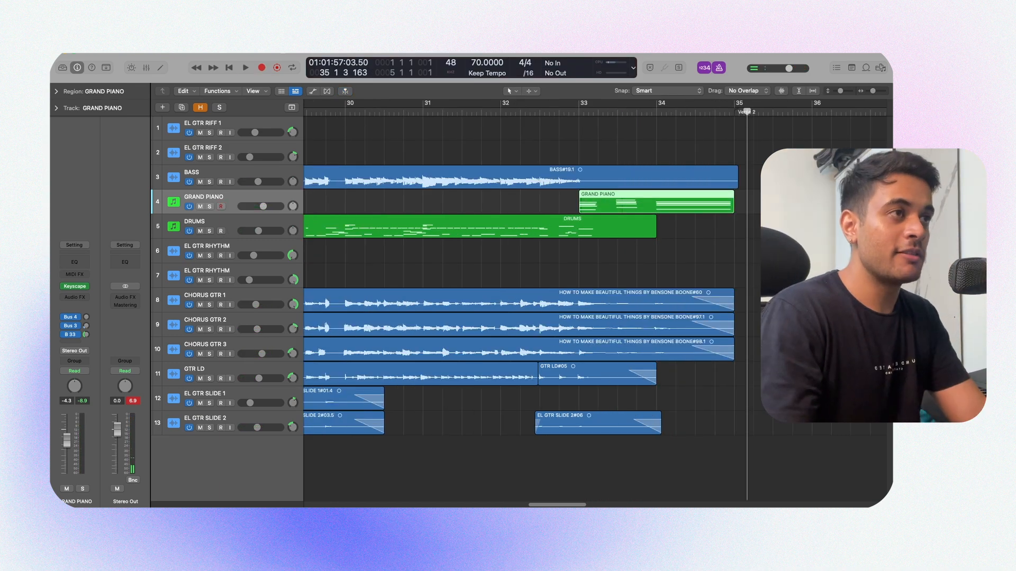
Step: Delete the tails of the CHORUS GTR 1, 2 and 3 regions from shortly after bar 33 and fade out their new ends
left_click_drag(760, 264, 609, 356)
key("Delete")
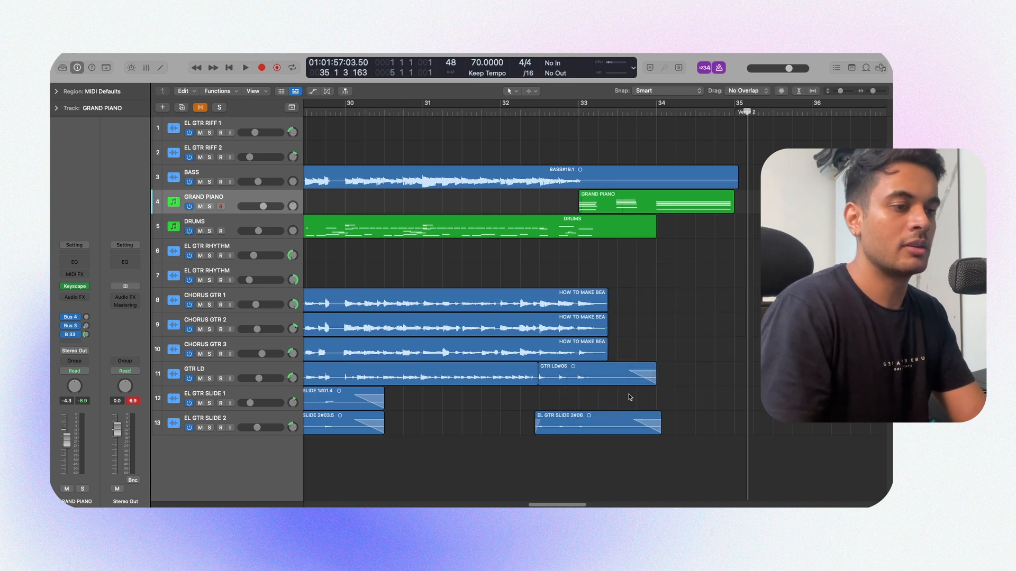
left_click_drag(652, 316, 598, 343)
left_click(598, 304, "shift")
scroll(614, 303, "right", 1)
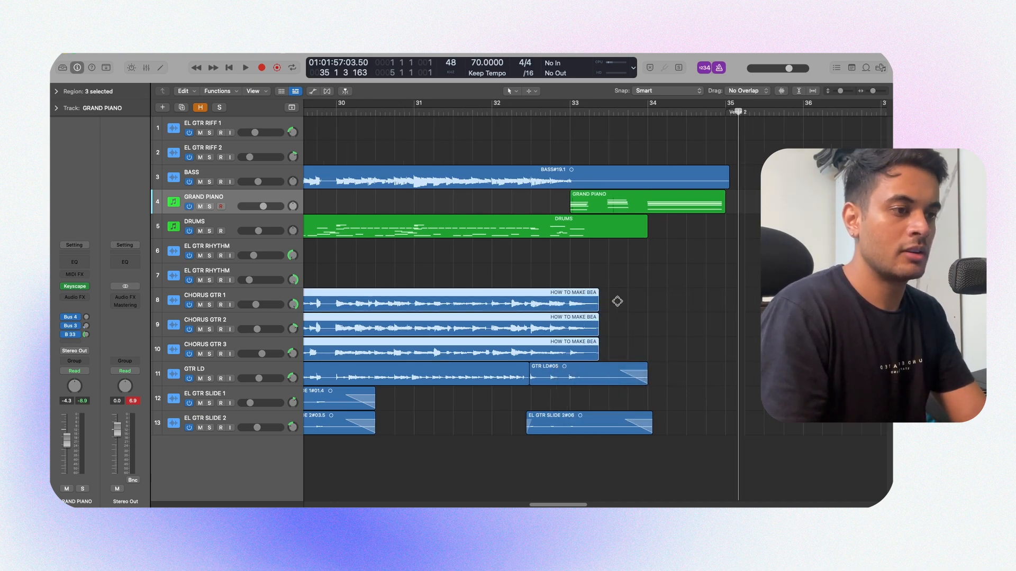
key("super+Right")
key("super+Right")
key("super+Right")
scroll(646, 300, "right", 3)
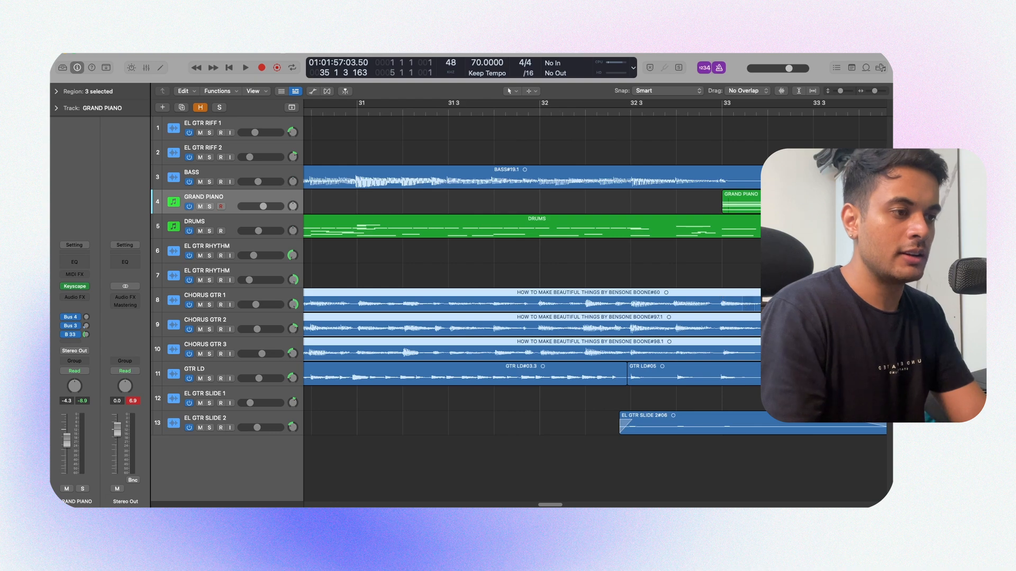
left_click(691, 271)
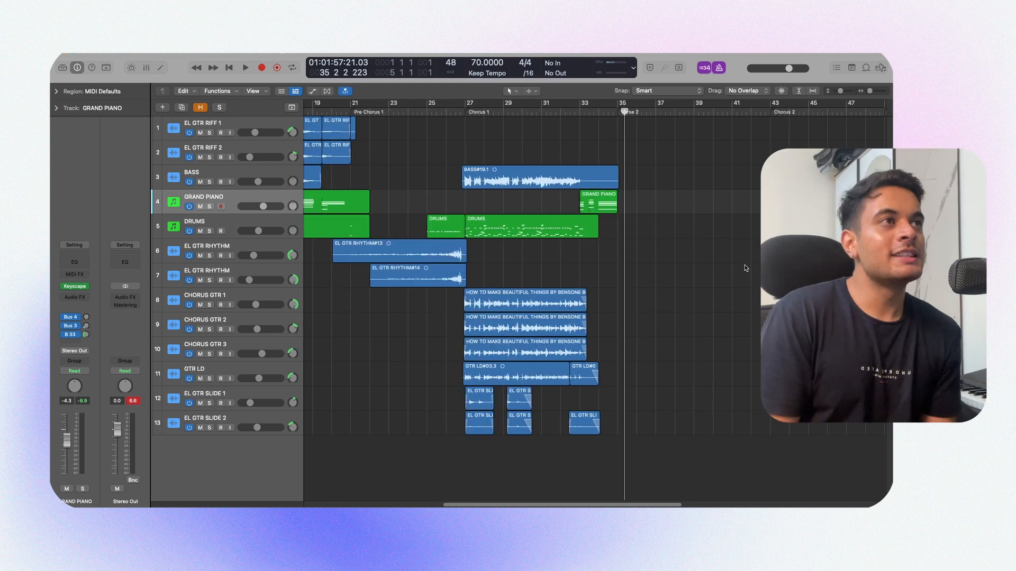
Step: Play the Verse 2 drum region from just before bar 35 to about bar 42 and examine its notes in the Piano Roll
scroll(746, 268, "right", 2)
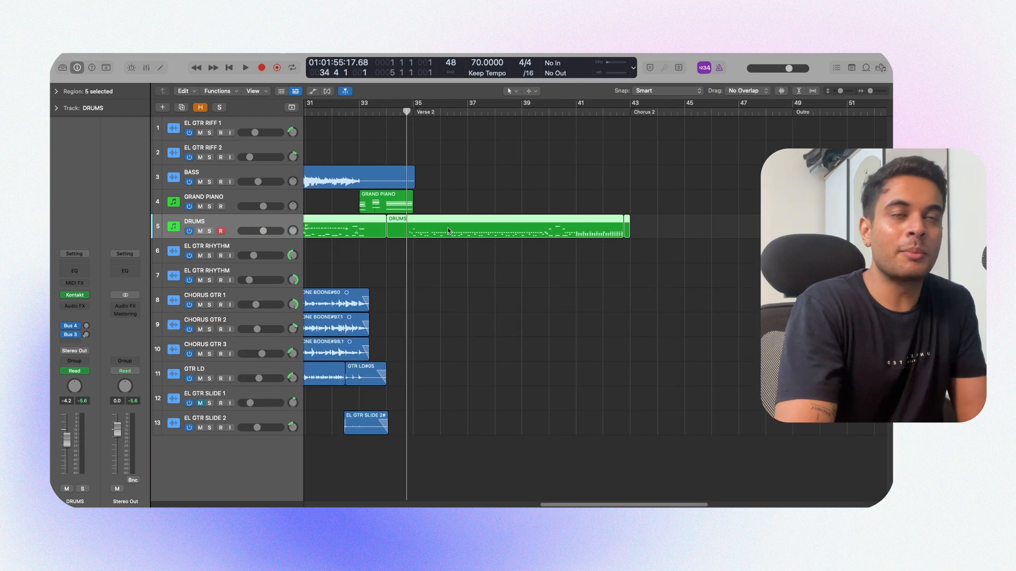
double_click(449, 230)
key("space")
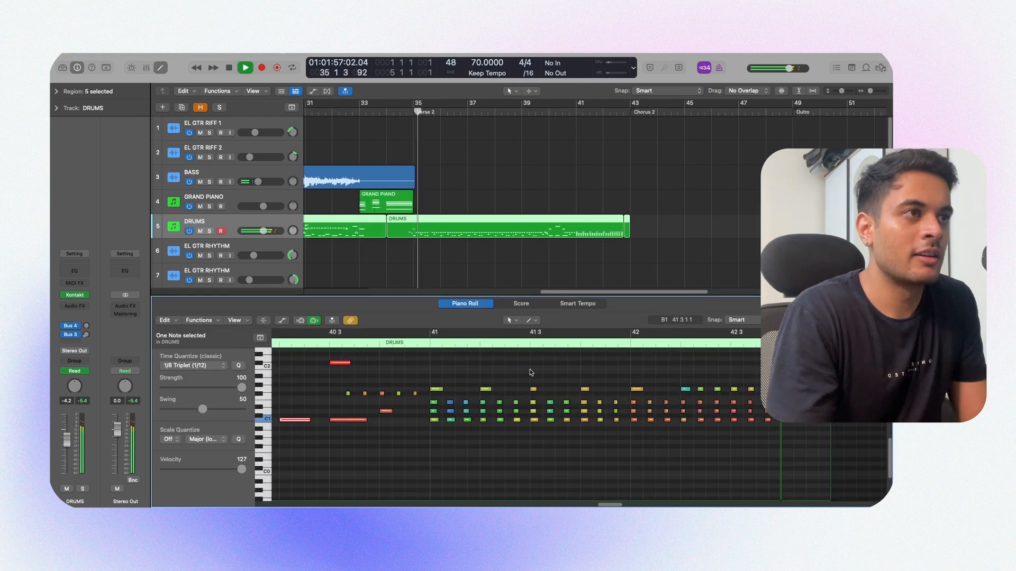
scroll(535, 374, "down", 5)
scroll(561, 370, "left", 10)
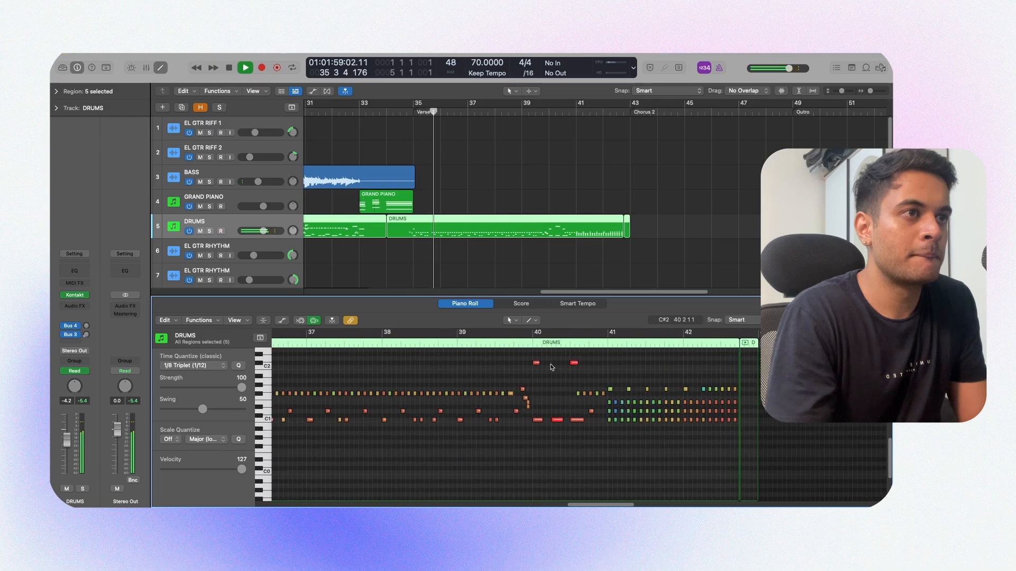
scroll(554, 369, "right", 1)
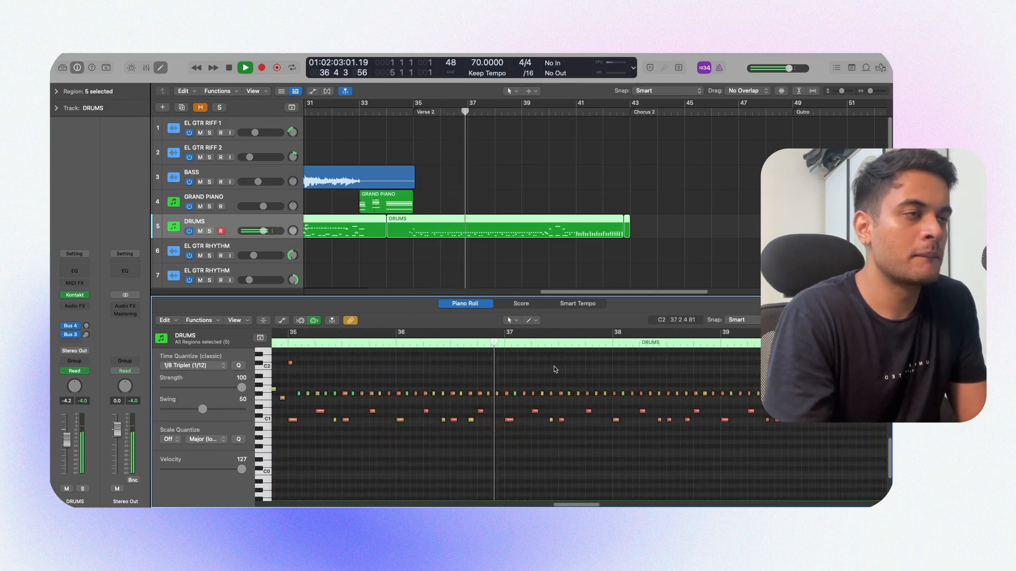
scroll(555, 369, "down", 2)
scroll(556, 370, "right", 1)
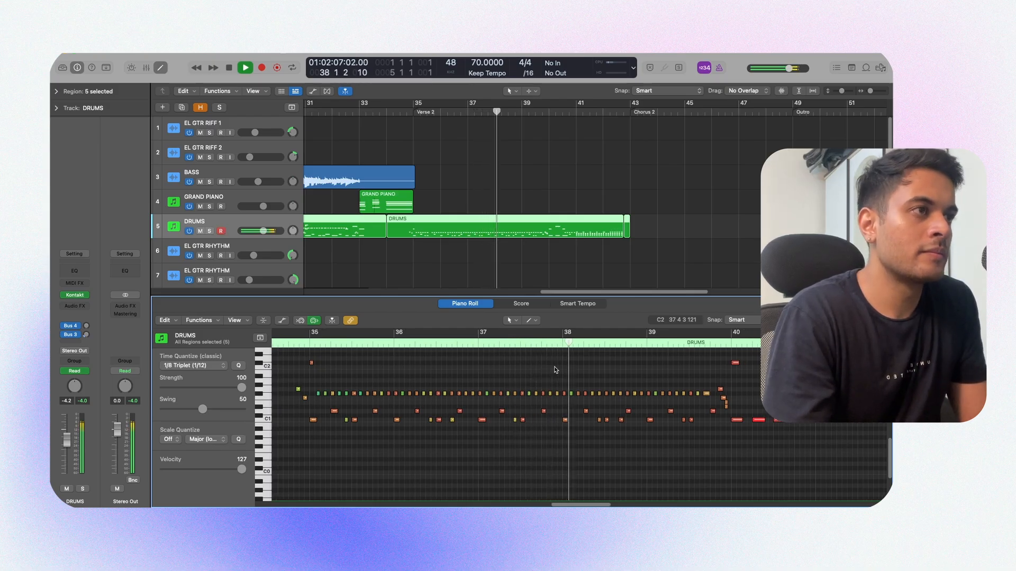
scroll(556, 371, "up", 1)
scroll(556, 371, "right", 3)
scroll(556, 371, "up", 1)
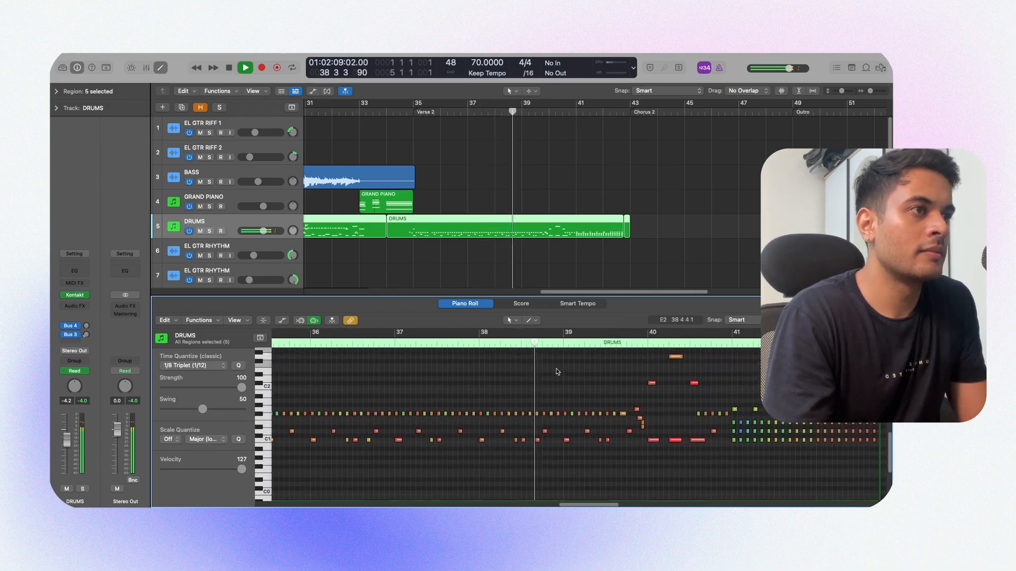
scroll(554, 370, "up", 3)
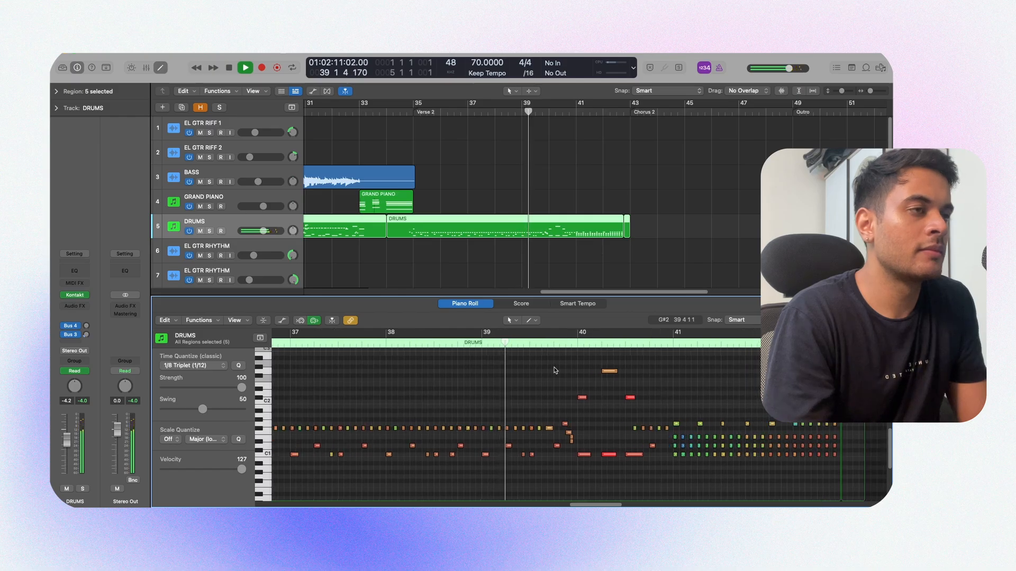
scroll(552, 371, "right", 2)
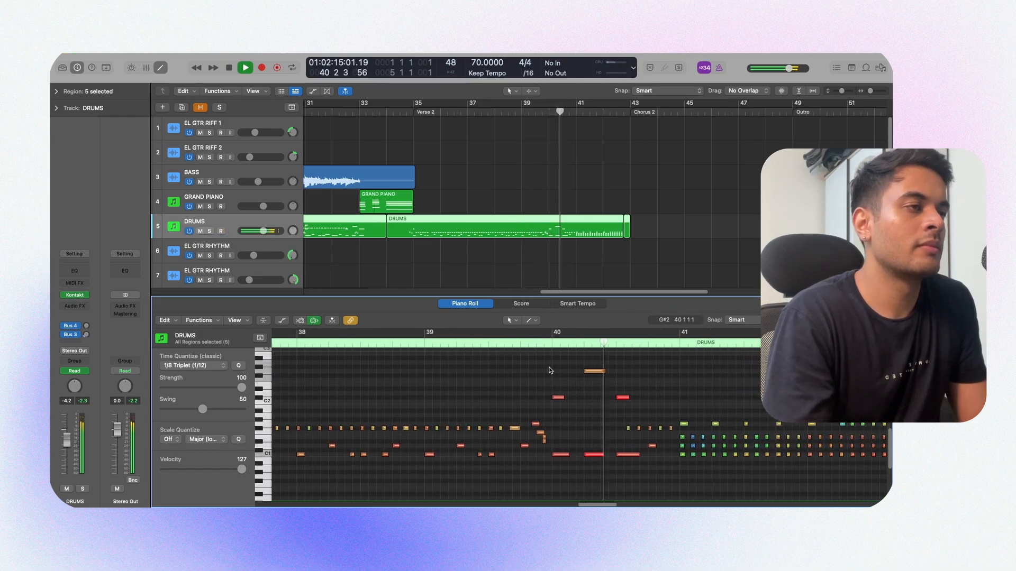
scroll(549, 369, "right", 3)
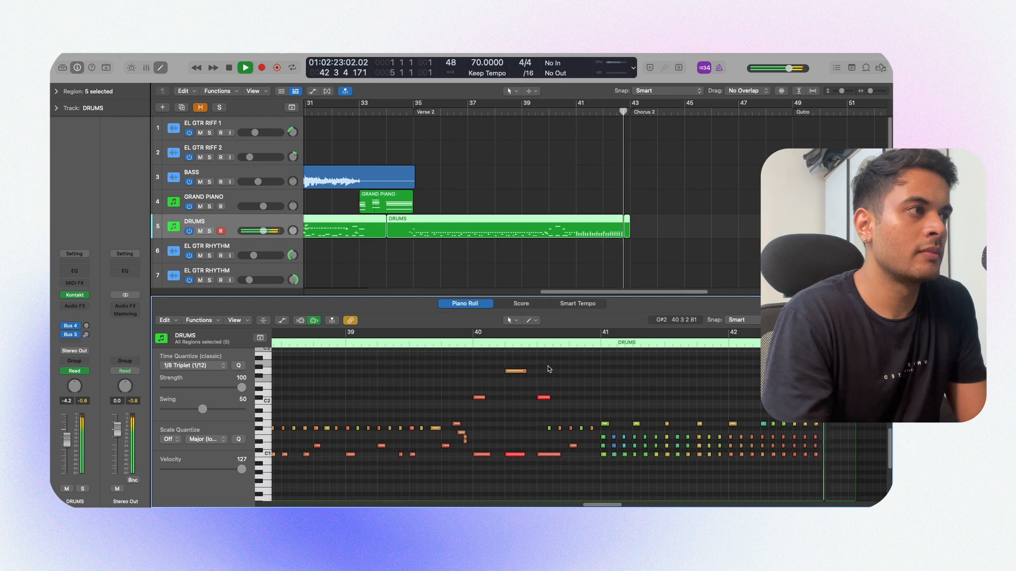
key("space")
Step: Audition the G#1 drum notes in bars 41 and 42 one by one and close the Piano Roll
left_click(604, 424)
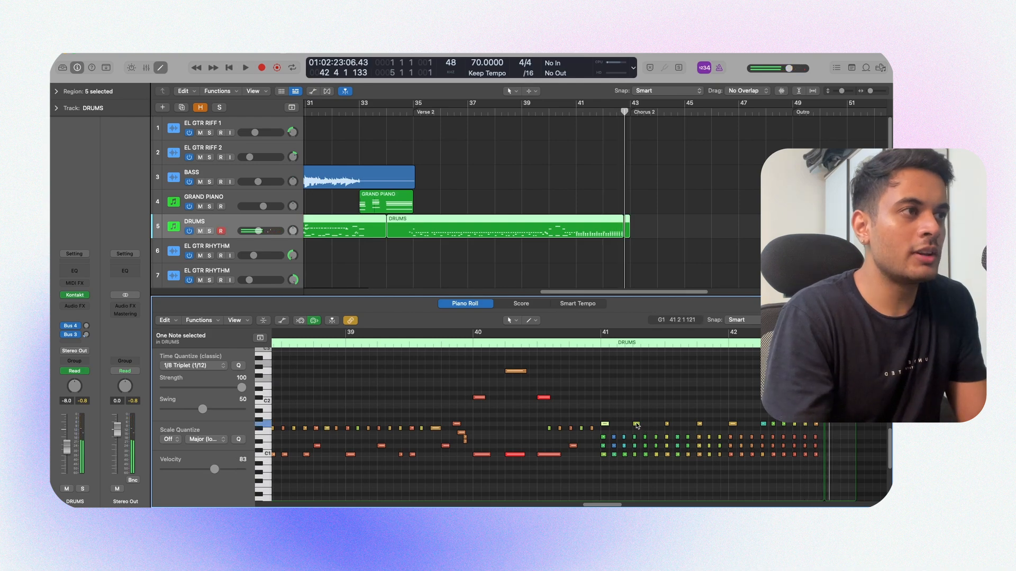
left_click(667, 424)
left_click(699, 424)
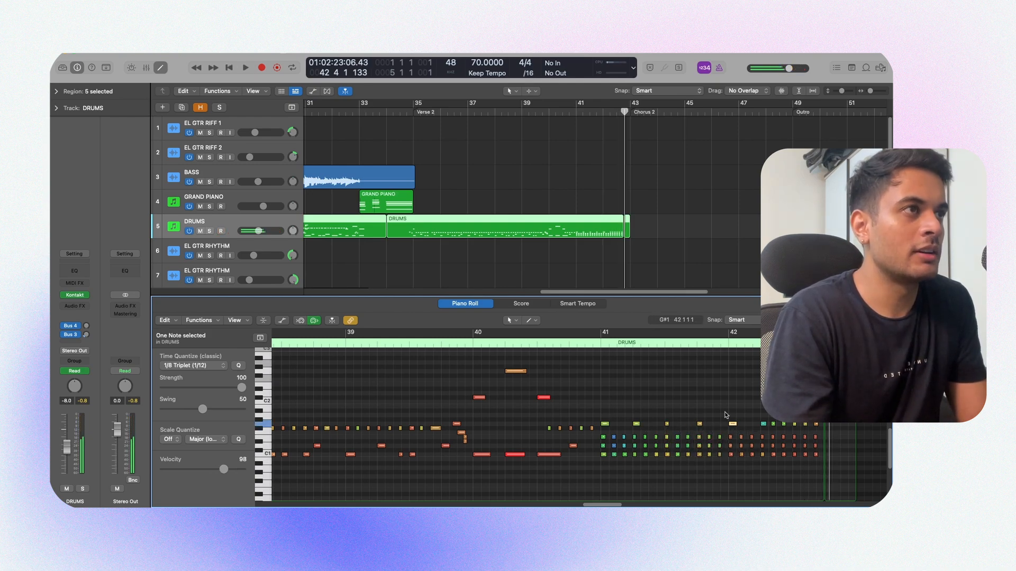
key("p")
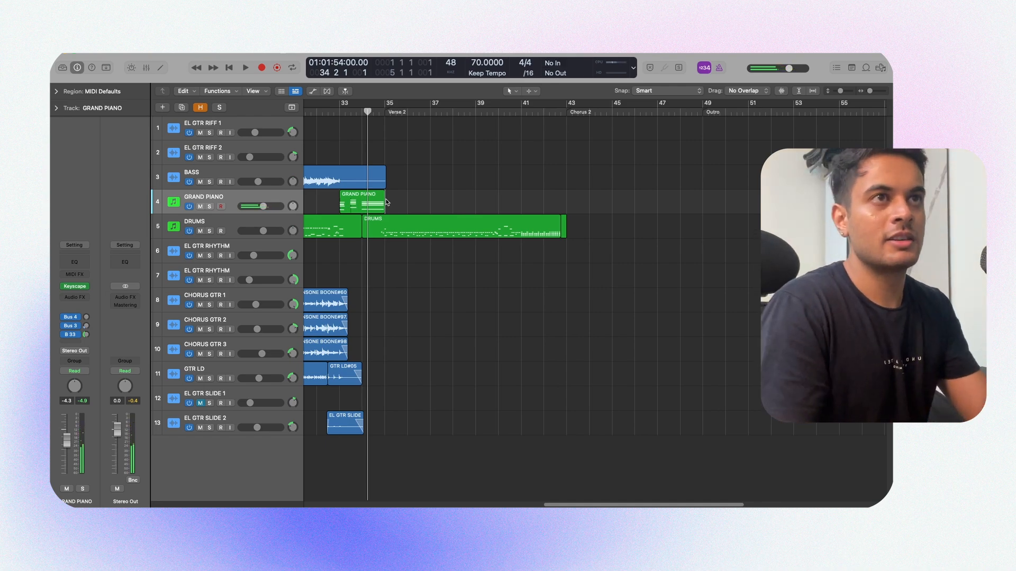
Step: Record the Verse 2 parts on the GRAND PIANO and BASS tracks from bar 35 to about bar 43
key("r")
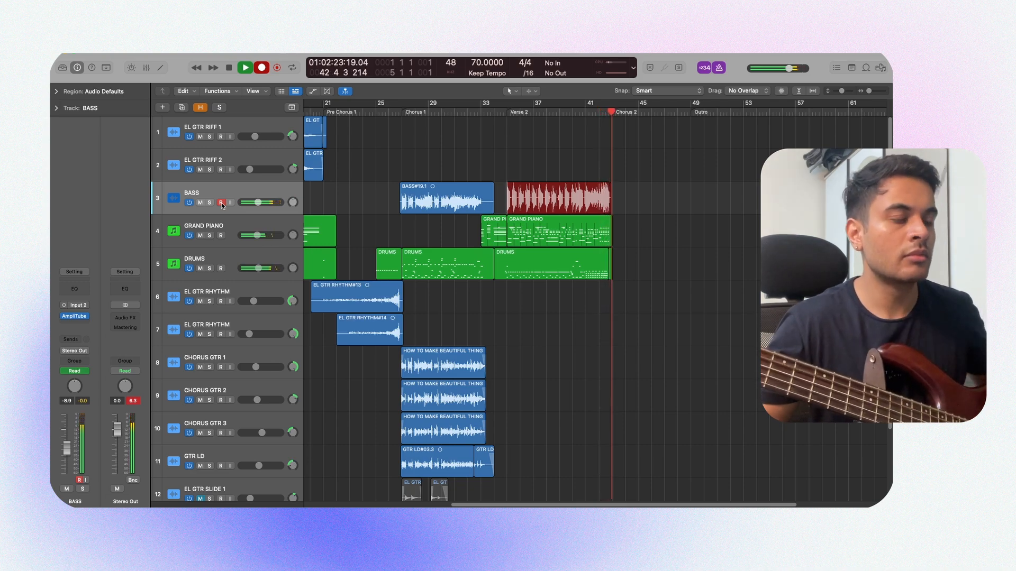
key("space")
Step: Copy the two short BASS regions from just before Chorus 1 to just before Chorus 2 at bar 43 and play that transition
scroll(413, 204, "left", 5)
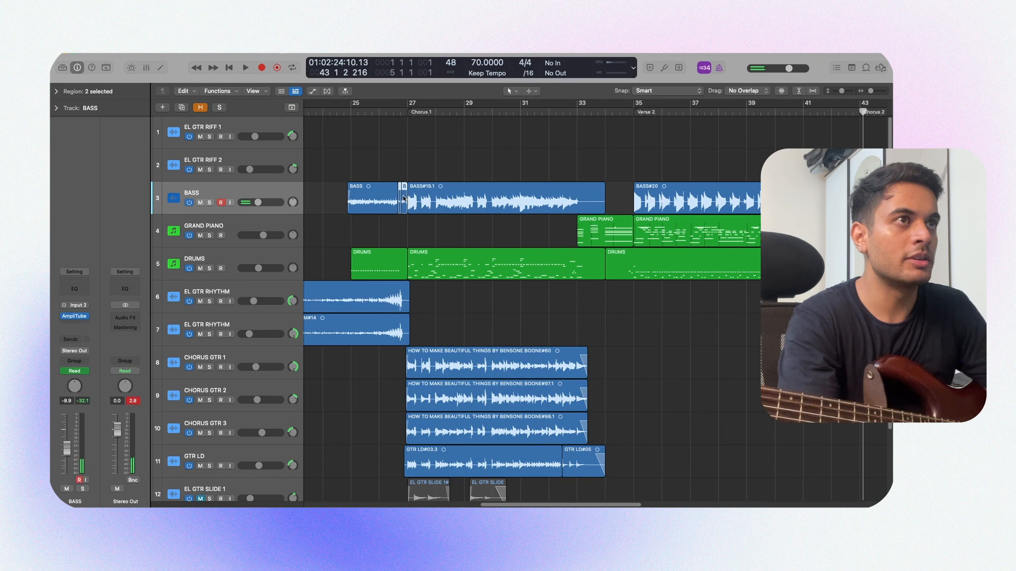
left_click_drag(403, 199, 858, 199)
left_click(503, 204)
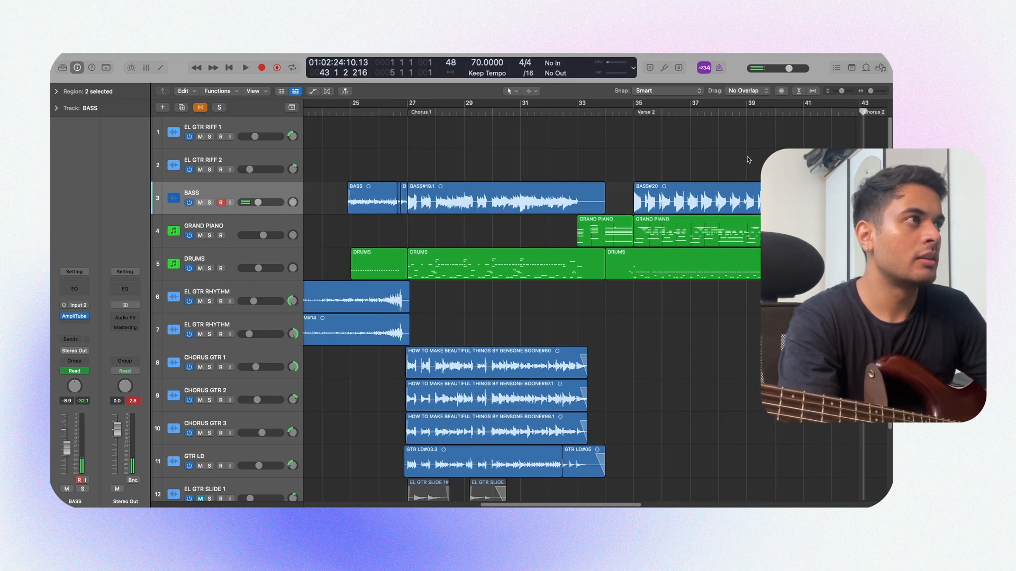
key("space")
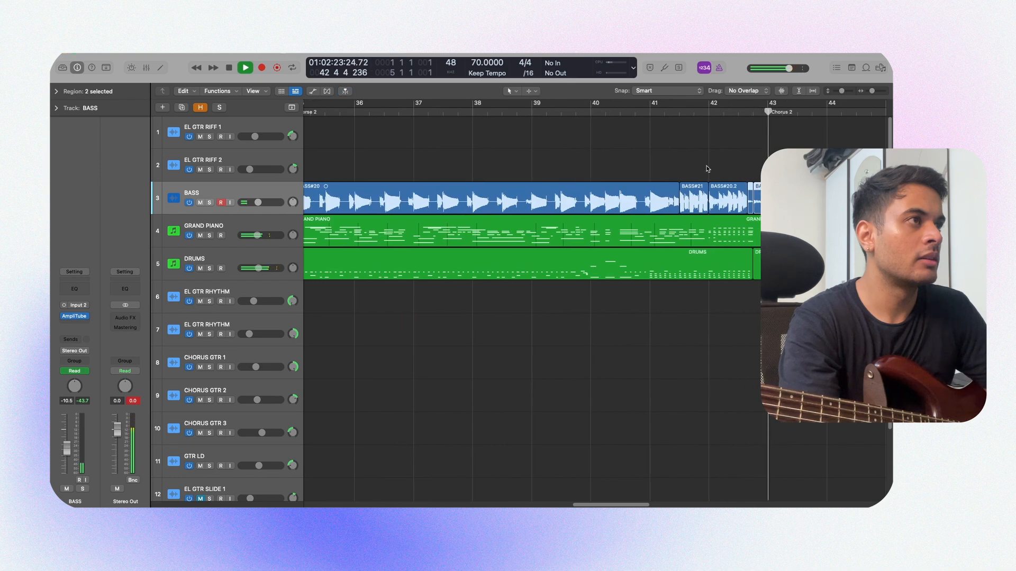
scroll(728, 181, "up", 5)
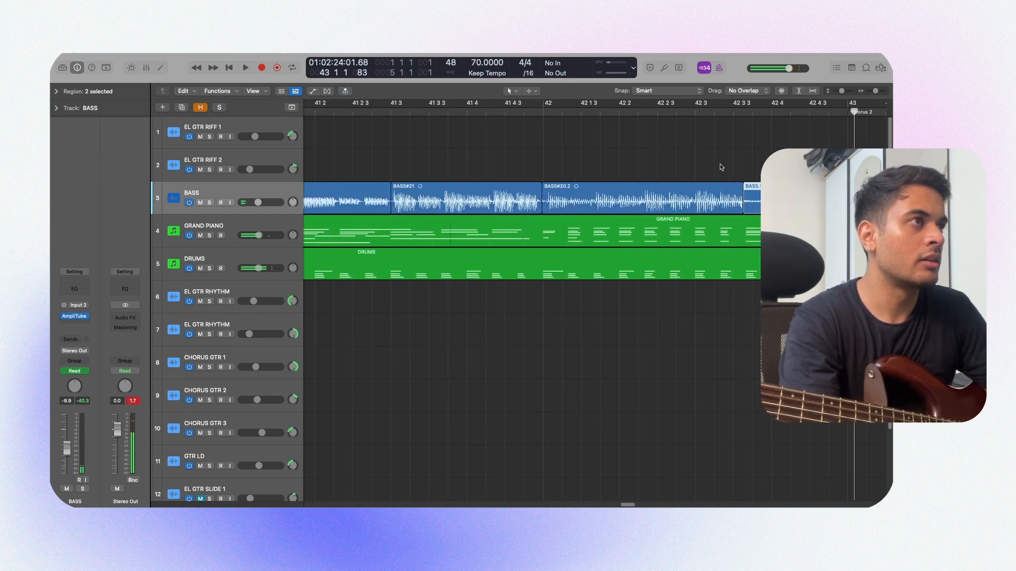
Step: Copy the last two bars of both EL GTR RHYTHM parts before Chorus 1 to bars 41 to 43 and play them
left_click(449, 326, "super")
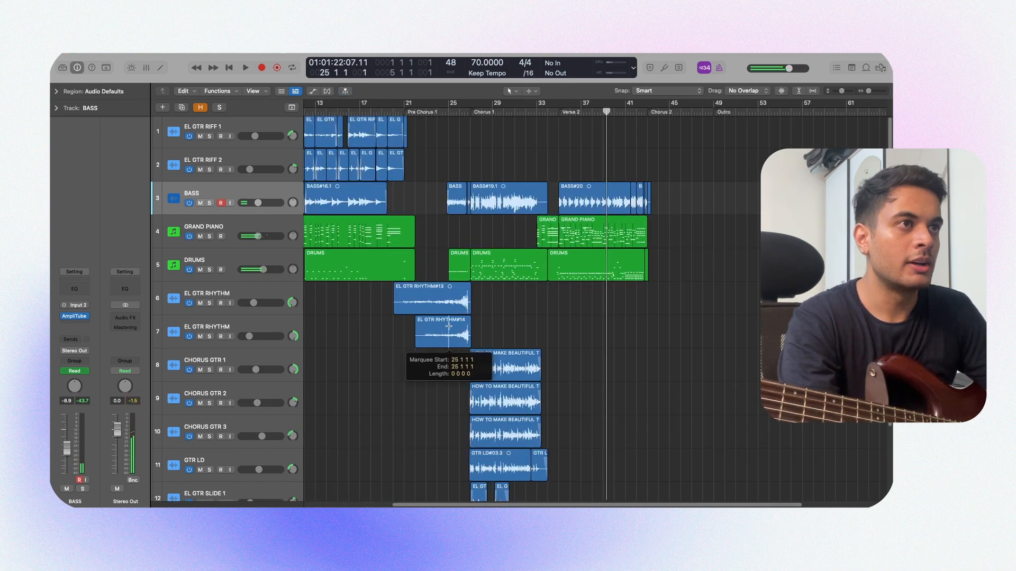
left_click_drag(448, 327, 639, 296)
scroll(621, 295, "up", 2)
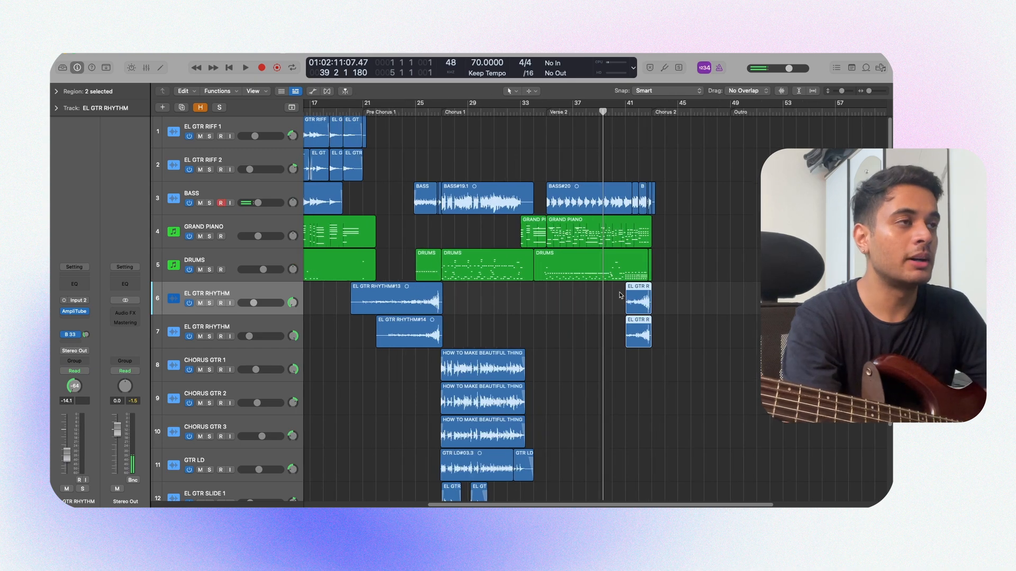
key("space")
scroll(620, 295, "up", 5)
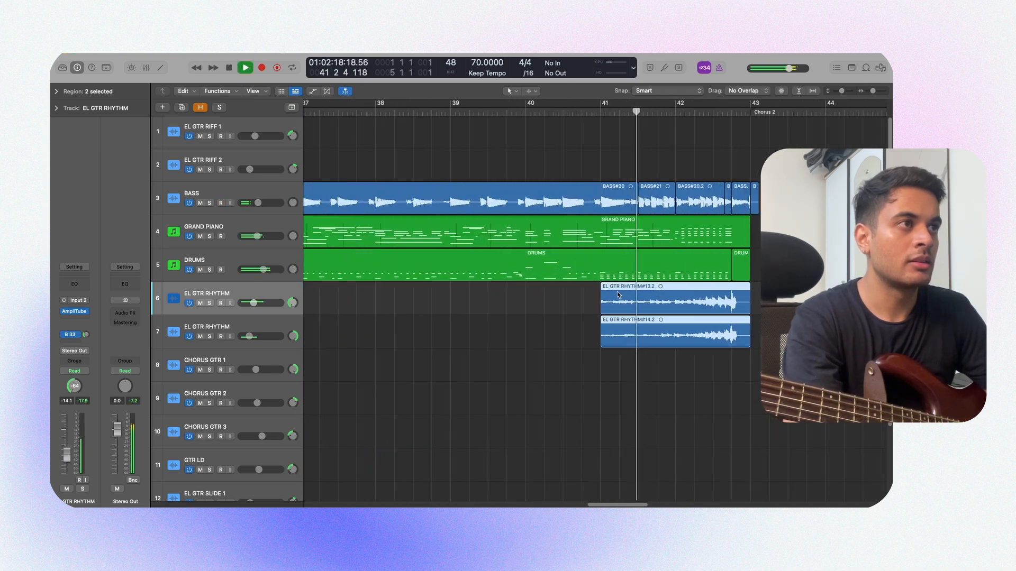
left_click(571, 300)
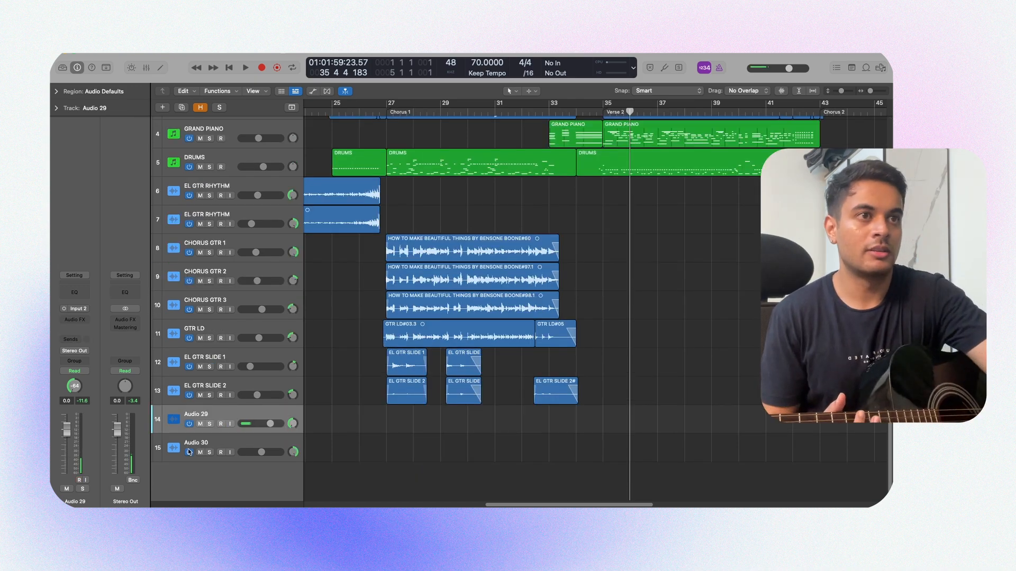
Step: Record a guitar take on the Audio 29 track from bar 34 to about bar 43 and arm Audio 30 for recording
key("r")
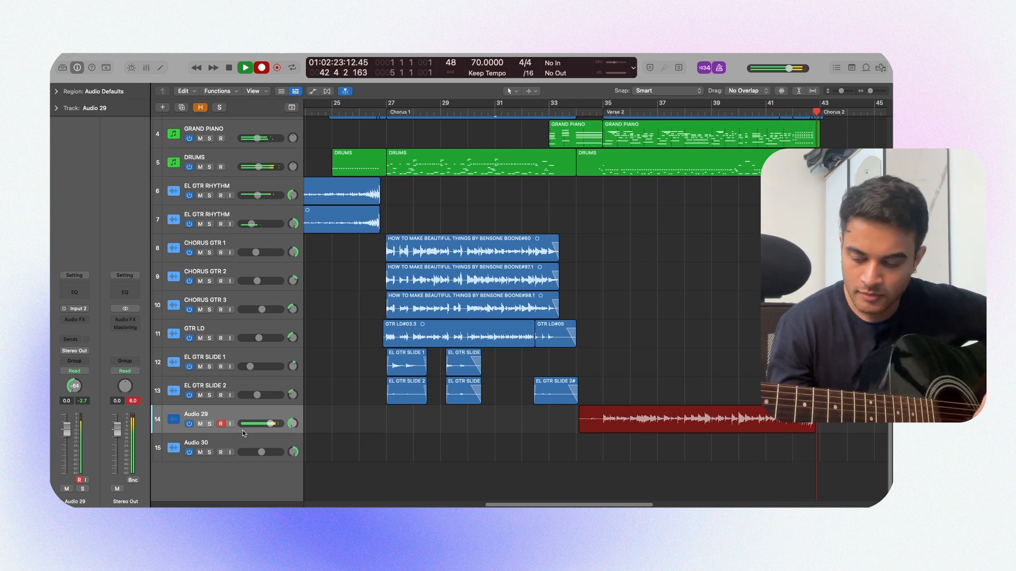
key("space")
left_click(221, 453)
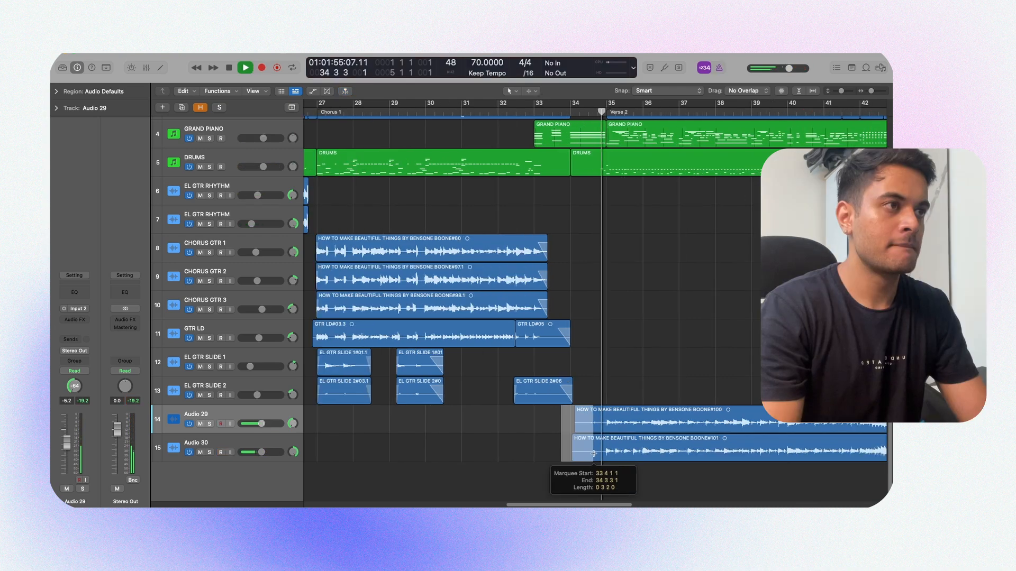
Step: Trim the lead-in of both guitar takes before Verse 2 and group Audio 29 and Audio 30 in a summing stack named AC GTR
left_click_drag(597, 459, 598, 458)
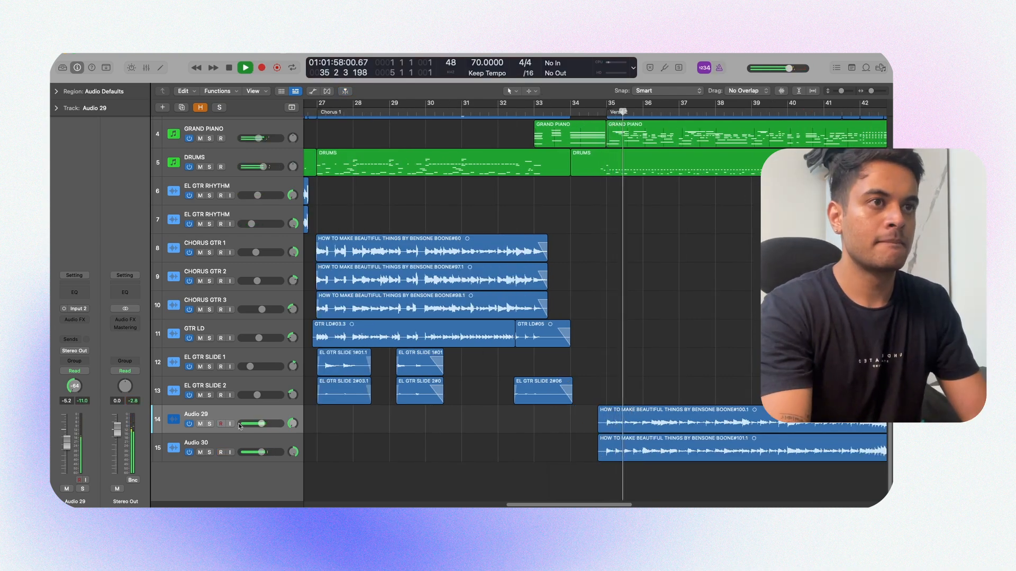
key("space")
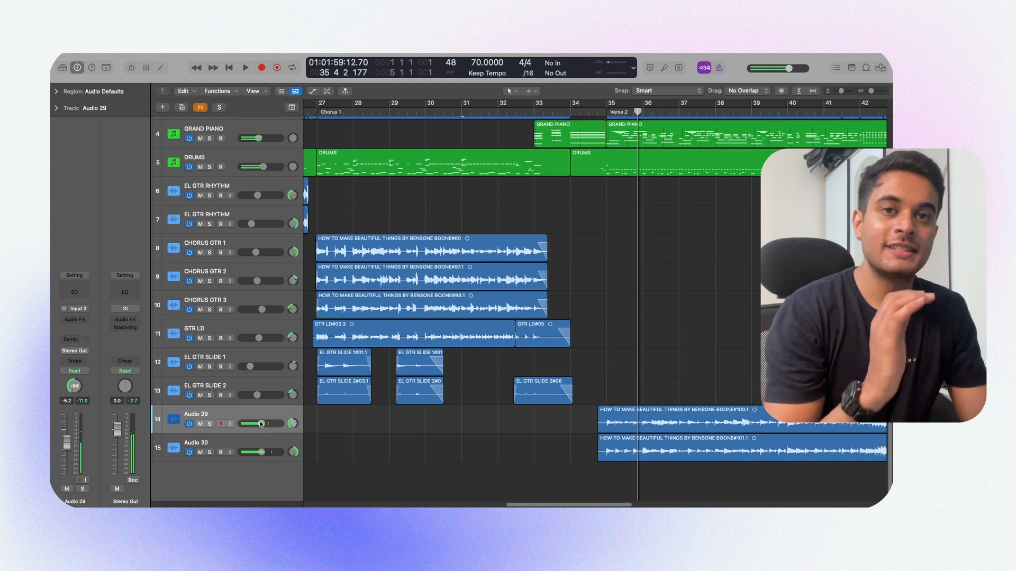
left_click(274, 441, "shift")
key("super+shift+d")
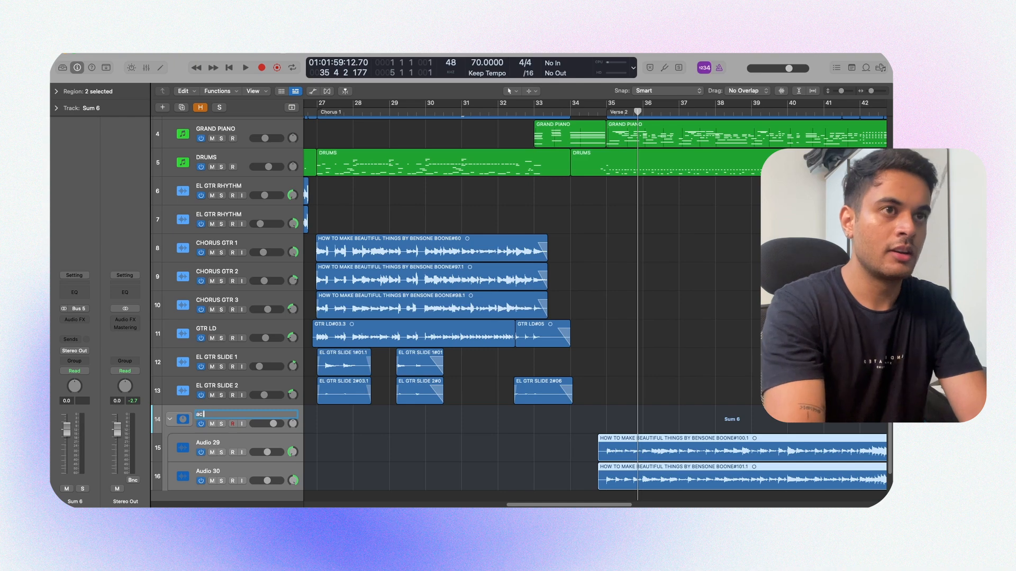
type("AC GTR")
key("Return")
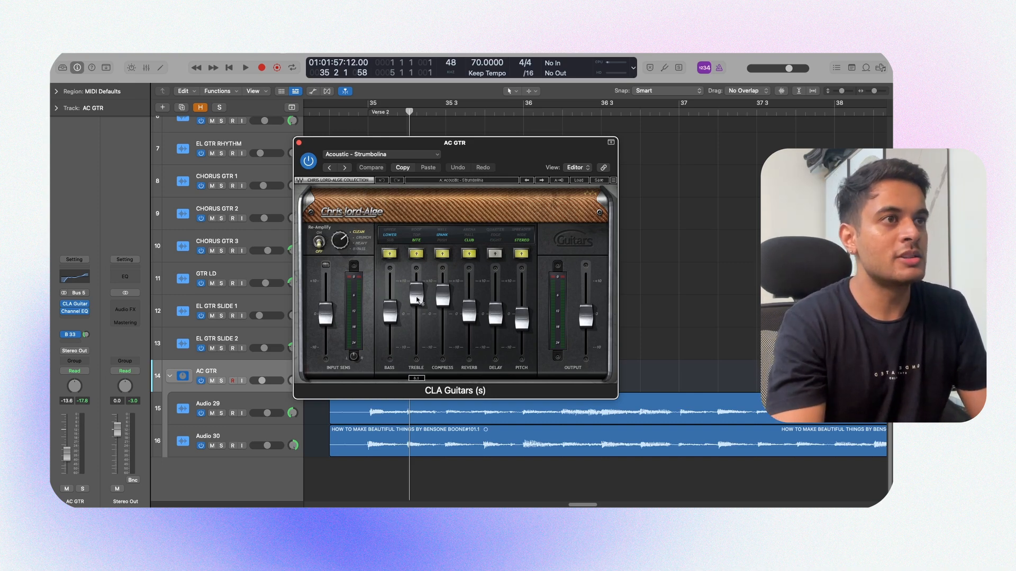
Step: Check the CLA Guitars and Channel EQ plug-ins on the AC GTR stack and play it soloed from the start of Verse 2
left_click(300, 143)
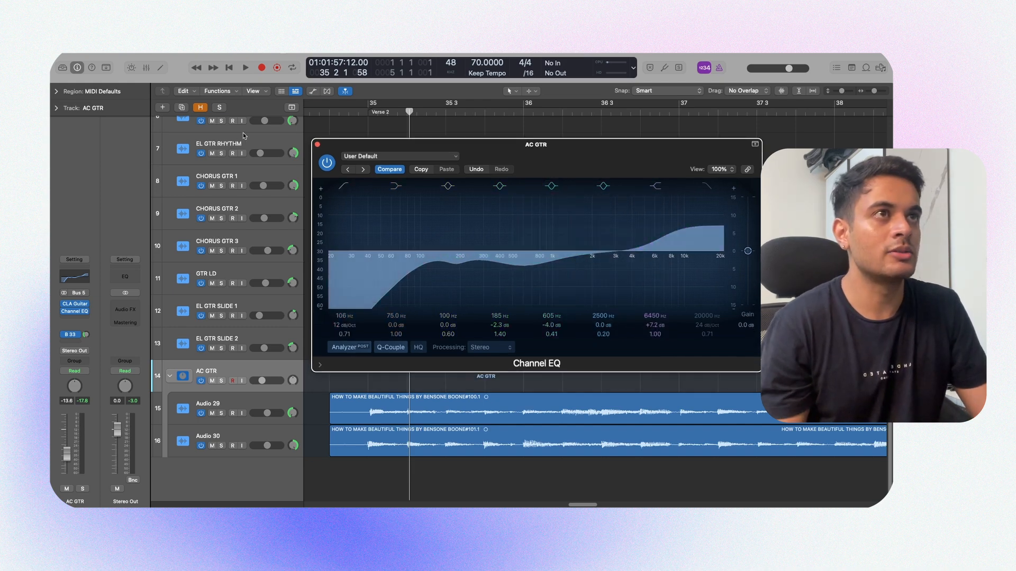
left_click(317, 144)
key("s")
key("space")
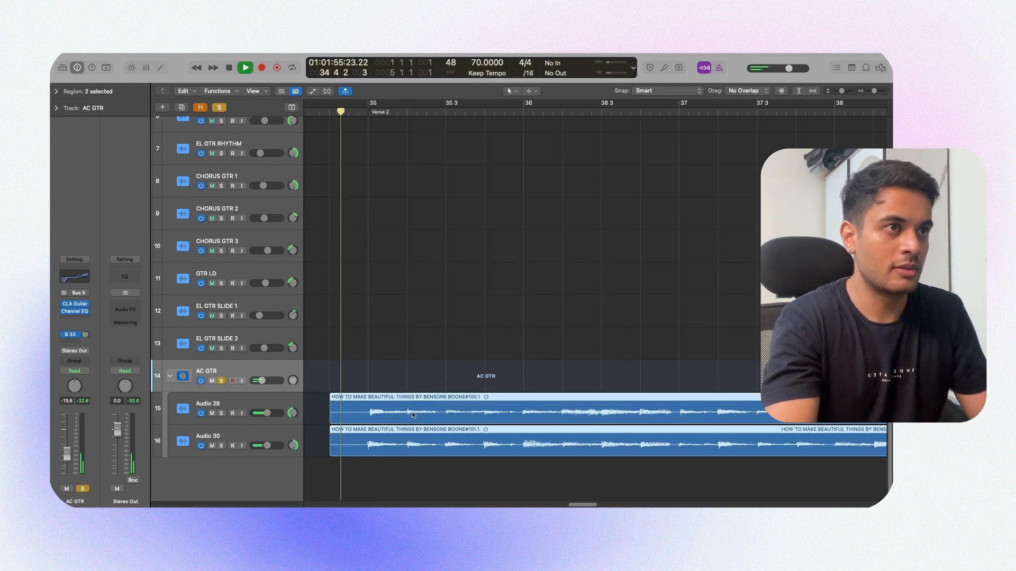
key("super+Left")
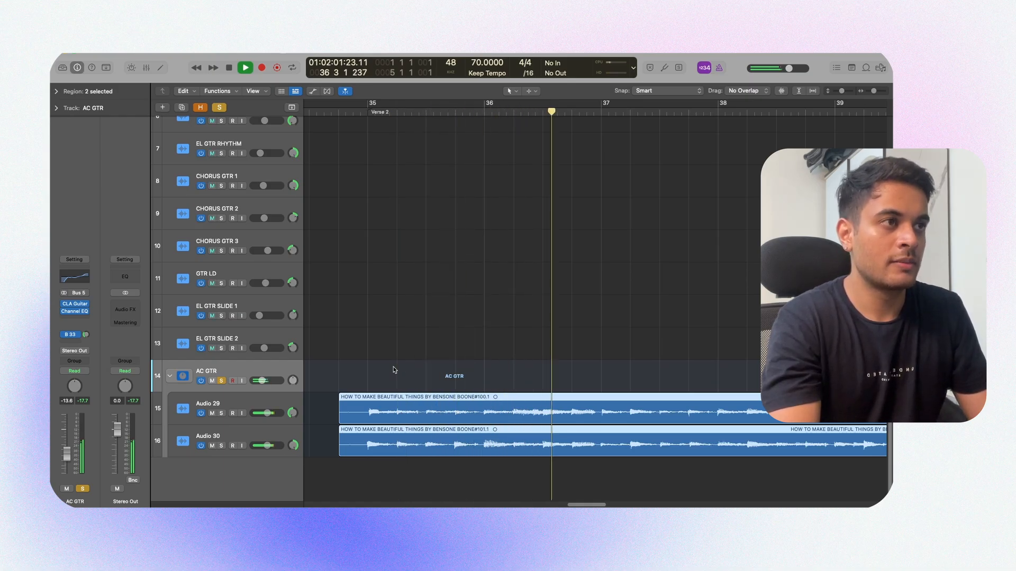
left_click(393, 370)
key("space")
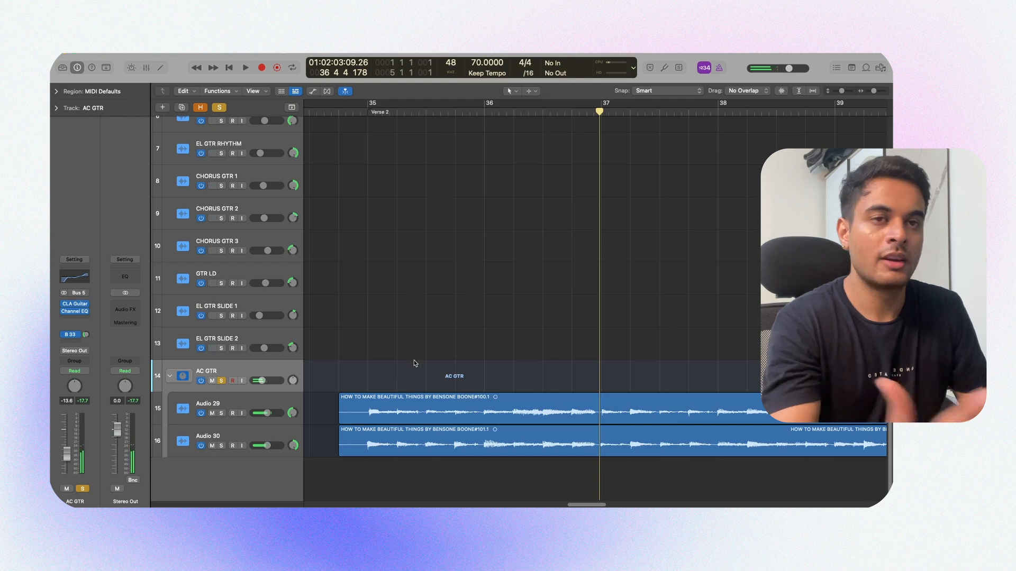
key("s")
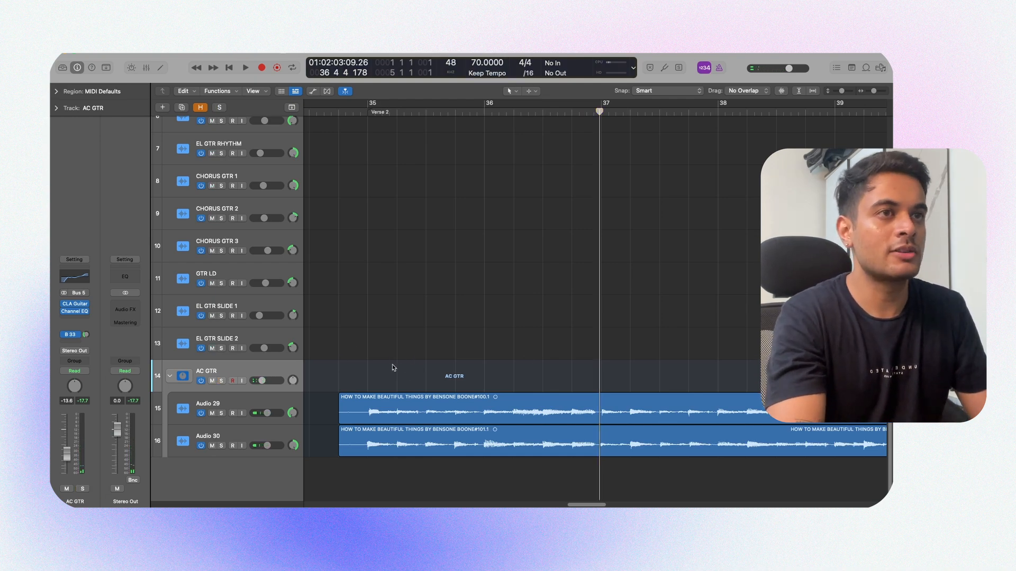
Step: Play Verse 2 with all tracks and raise the AC GTR stack volume to -8.4 dB
key("space")
scroll(379, 355, "up", 6)
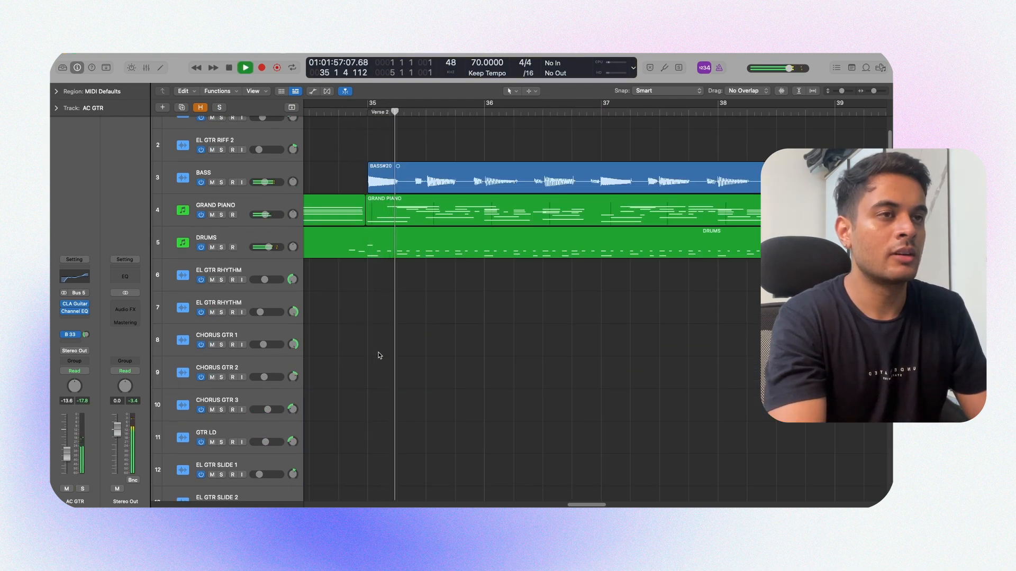
key("super+Left")
scroll(394, 355, "down", 5)
key("super+Right")
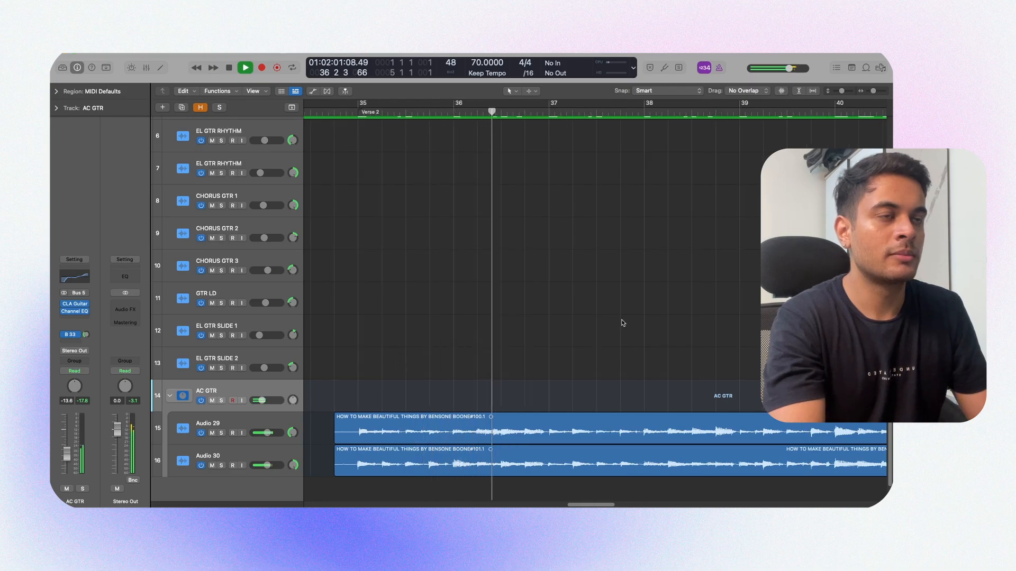
key("super+Left")
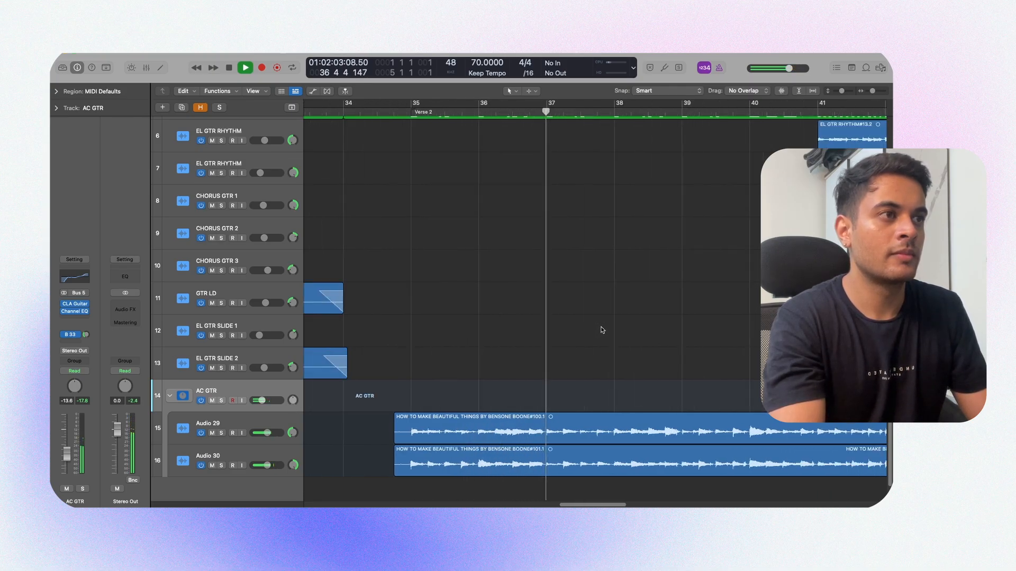
key("super+Down")
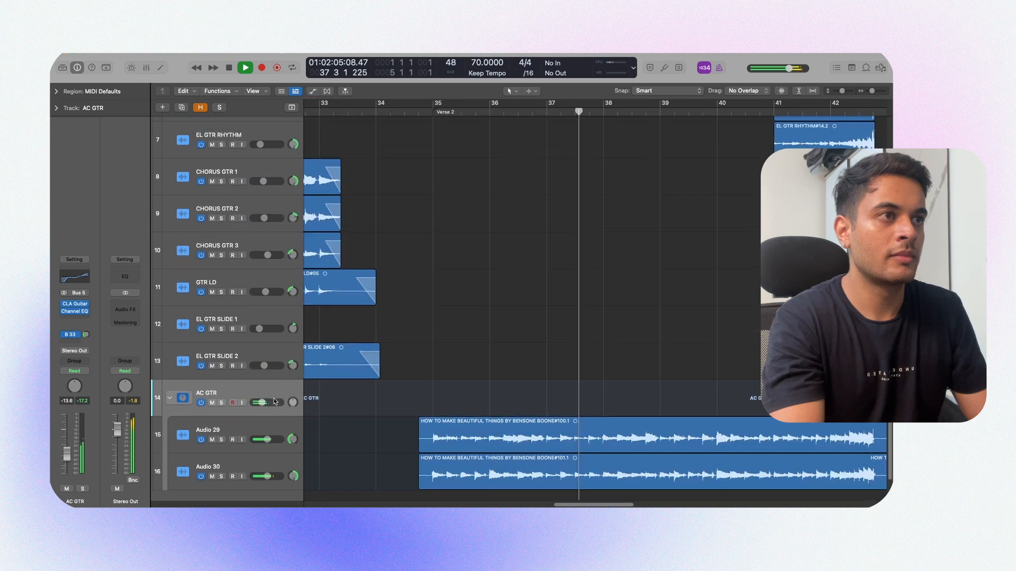
key("super+Up")
left_click(263, 401)
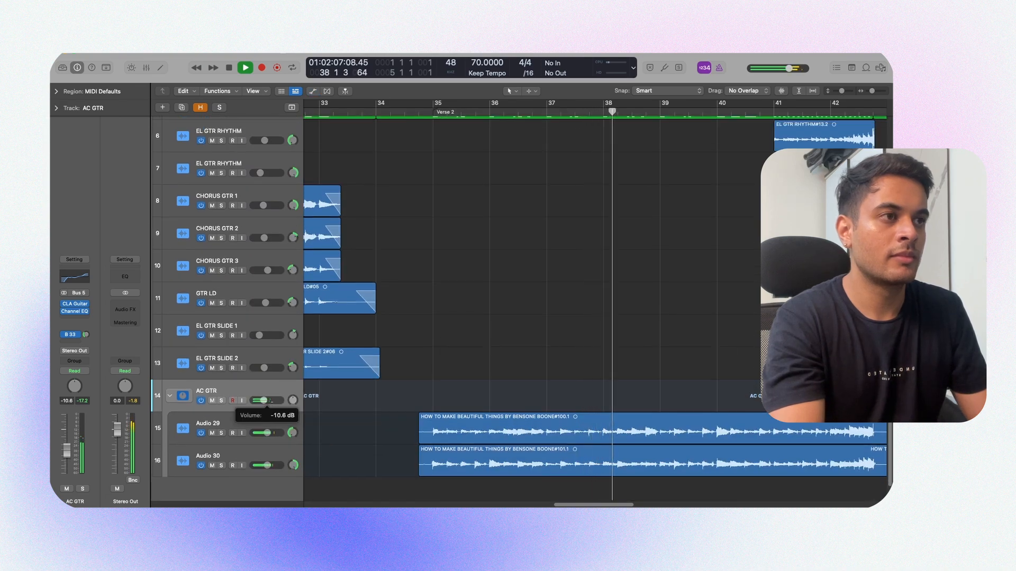
left_click_drag(261, 401, 265, 400)
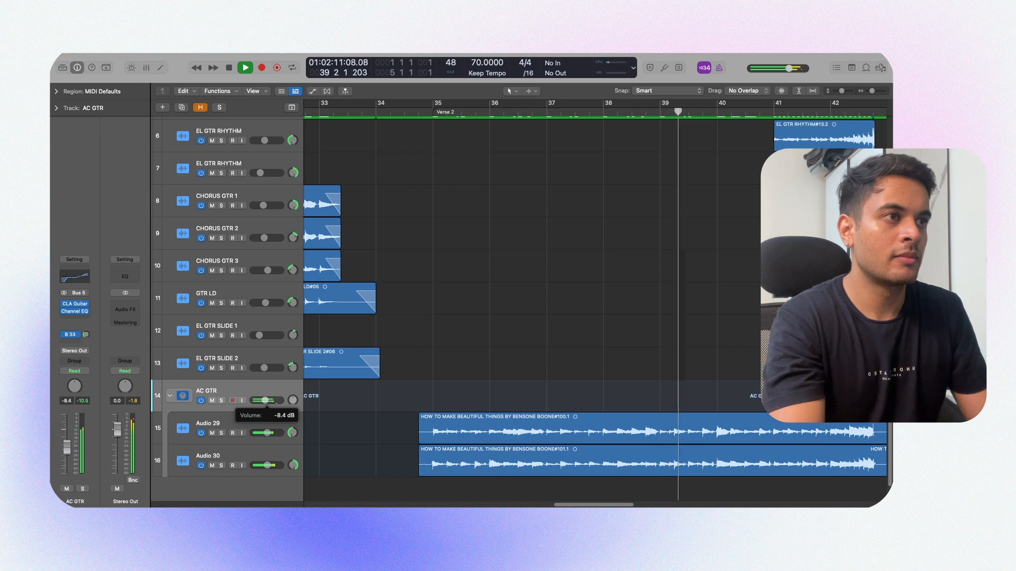
Step: Delete the part of the Audio 29 and Audio 30 regions before bar 35, erasing its automation data
left_click(426, 395, "shift")
left_click_drag(432, 425, 409, 470)
key("super+Right")
key("super+Right")
key("super+Right")
key("super+Right")
key("super+Right")
left_click_drag(468, 422, 588, 484)
key("Delete")
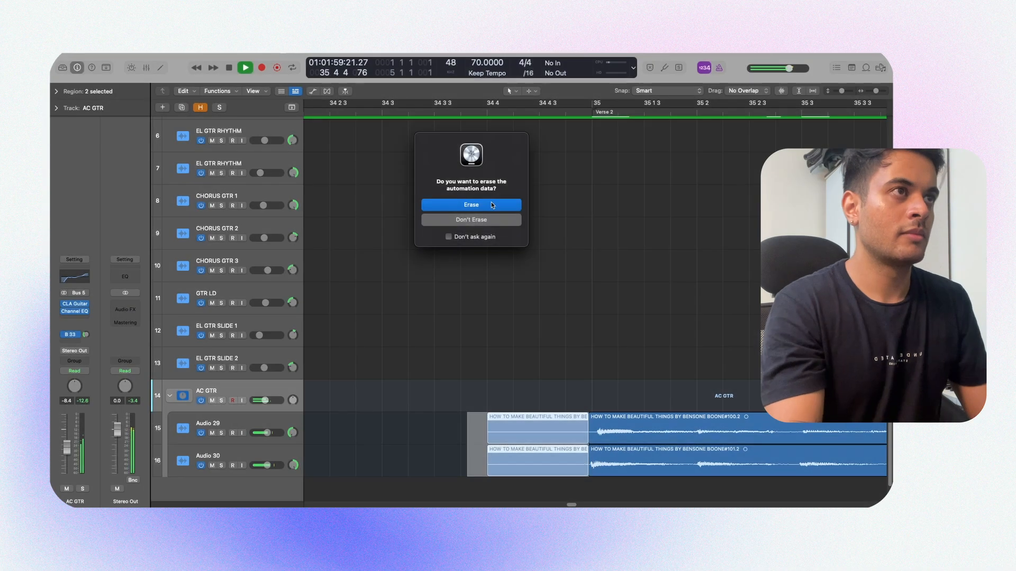
left_click(491, 201)
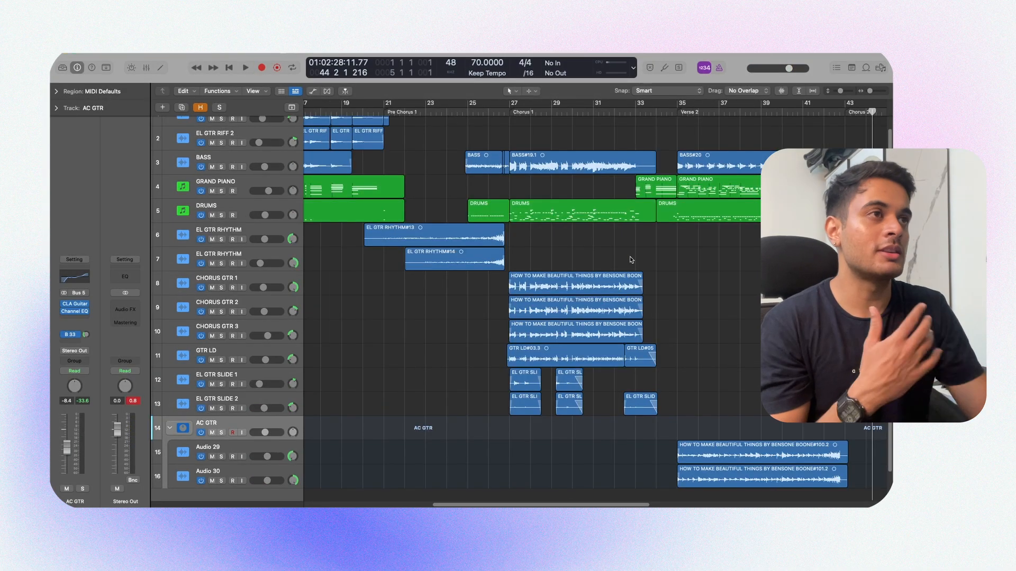
Step: Copy the Chorus 1 bass, drums, chorus guitar, lead and slide regions to Chorus 2 at bar 43, including their automation data
left_click_drag(536, 127, 658, 417)
scroll(535, 164, "right", 2)
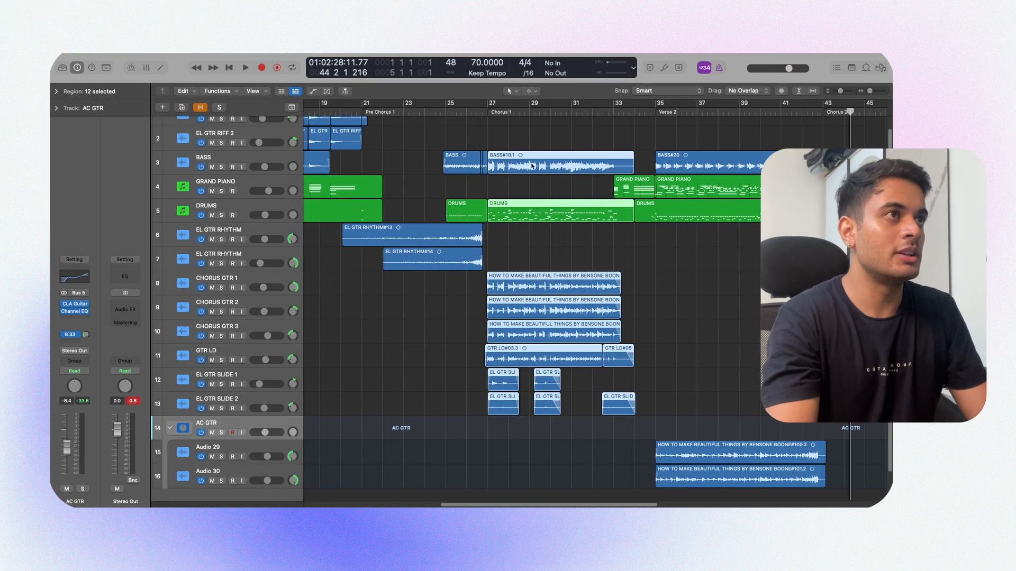
left_click_drag(512, 161, 848, 162)
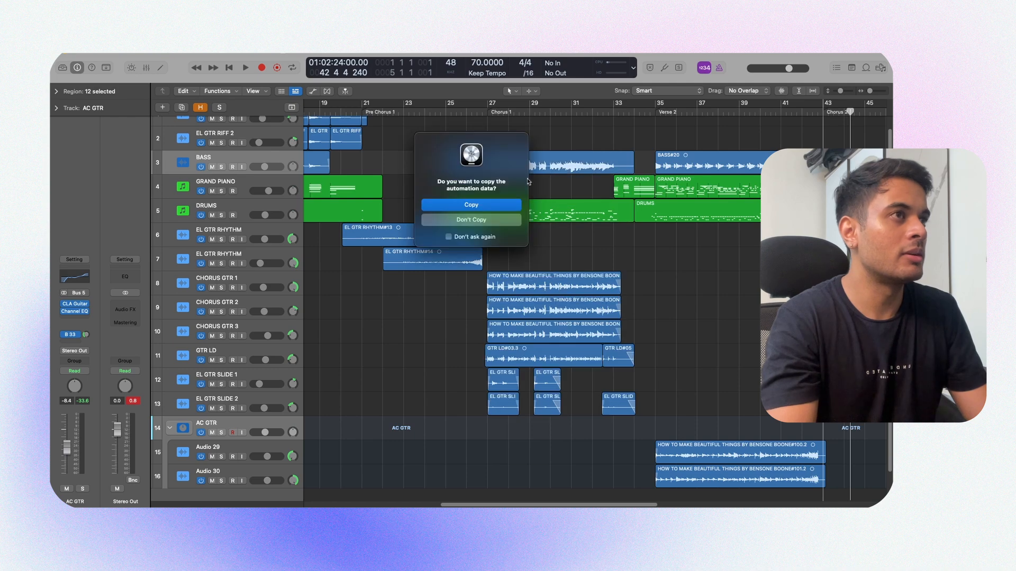
left_click(485, 206)
Step: Play the arrangement from the end of Verse 2 through Chorus 2 into the Outro
key("space")
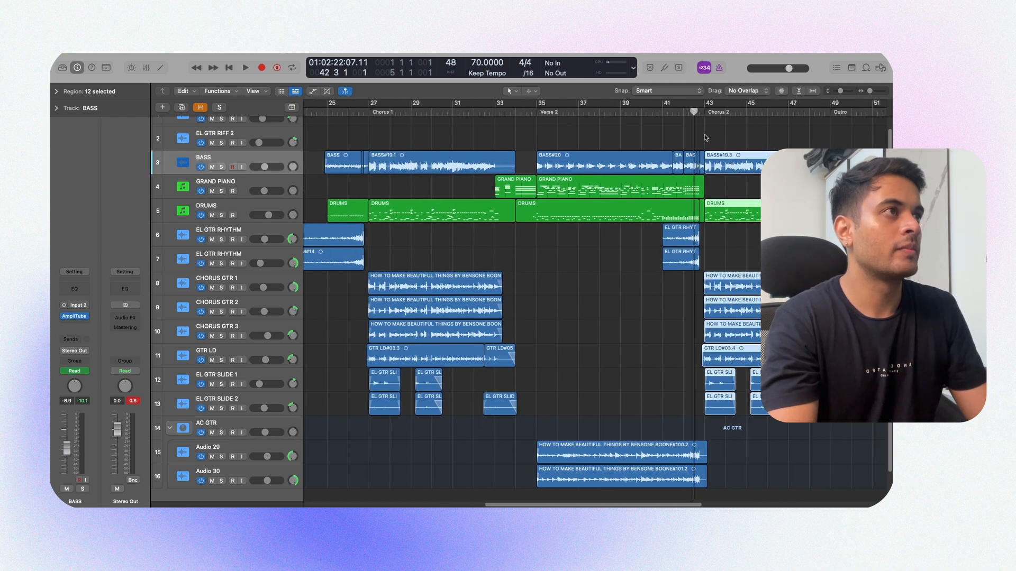
scroll(709, 137, "right", 5)
scroll(709, 137, "left", 5)
scroll(709, 139, "down", 4)
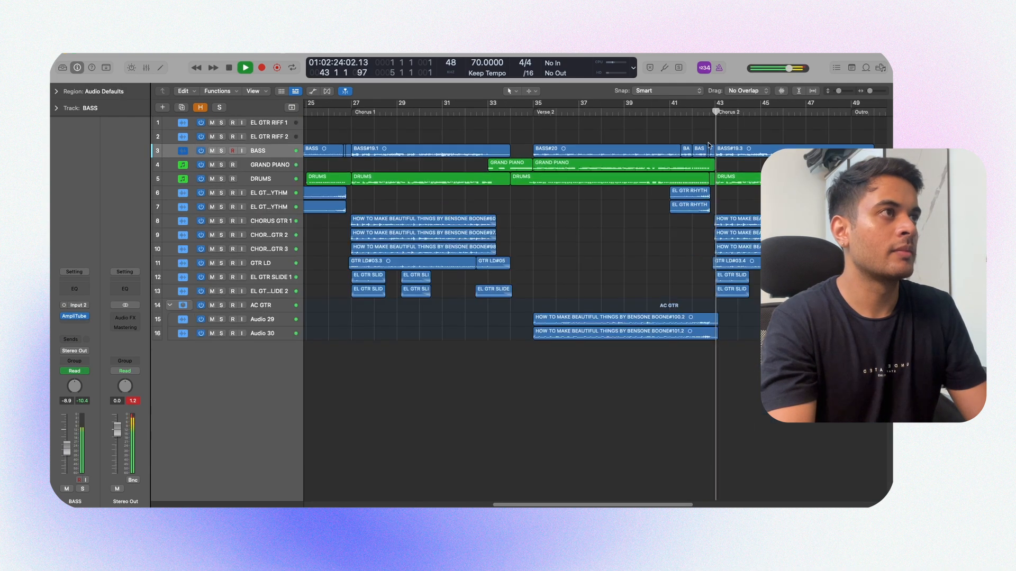
scroll(709, 147, "left", 3)
key("super+Right")
key("super+Down")
key("super+Down")
key("super+Down")
key("super+Down")
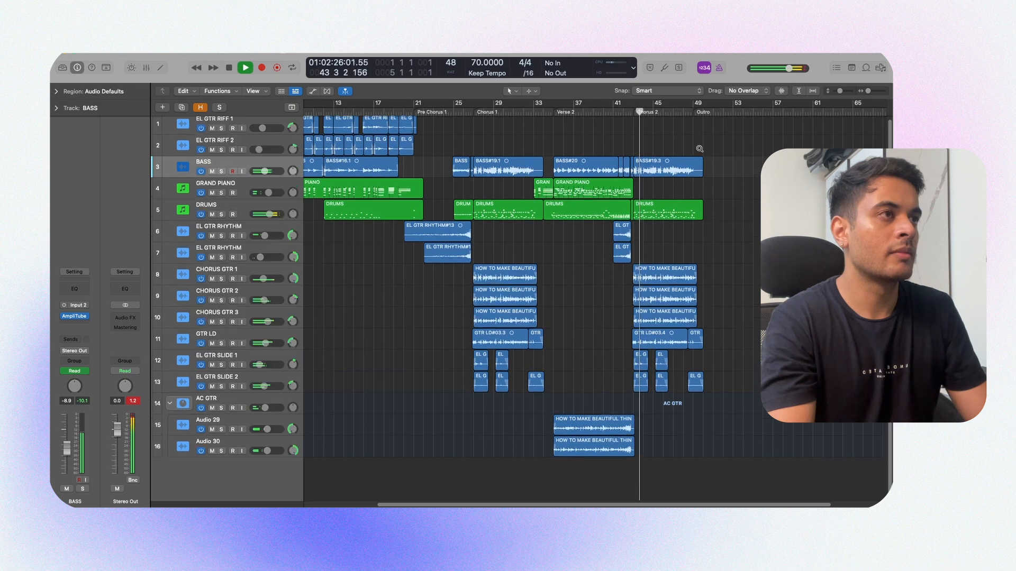
key("super+Right")
key("super+Right")
left_click_drag(586, 140, 762, 140)
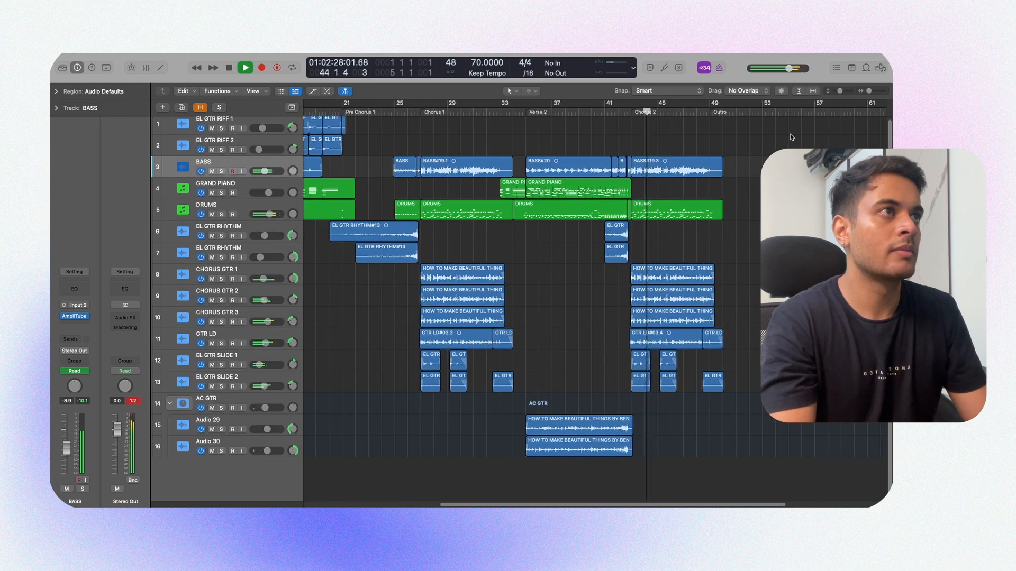
left_click_drag(825, 126, 767, 129)
left_click_drag(805, 123, 489, 152)
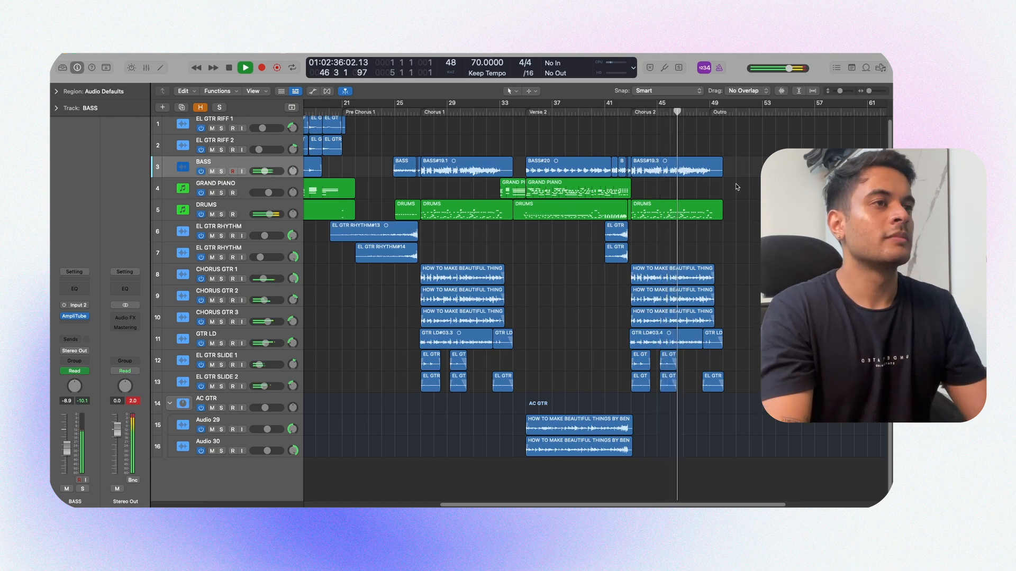
scroll(737, 187, "up", 3)
scroll(737, 186, "right", 3)
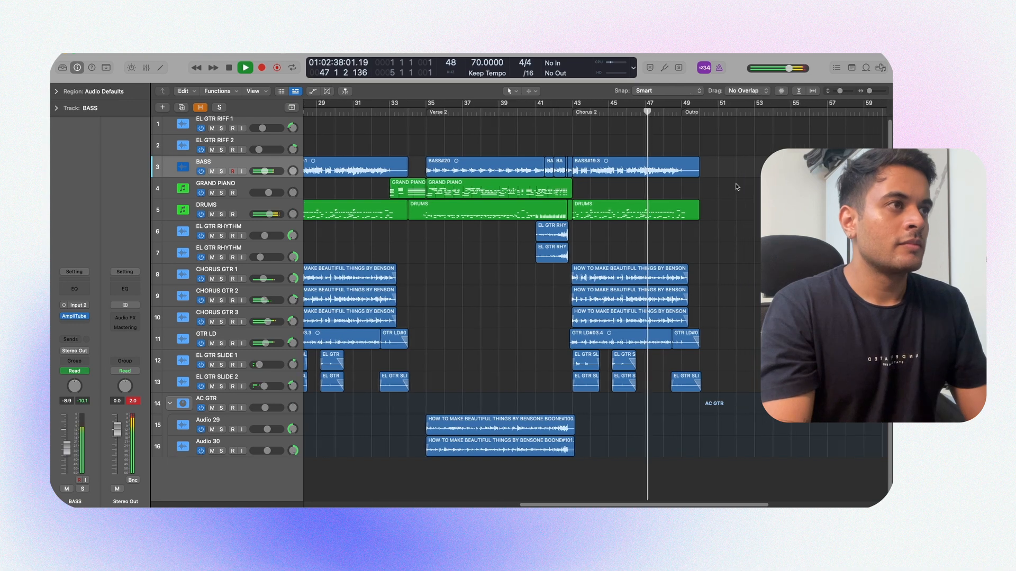
scroll(737, 187, "right", 2)
scroll(737, 186, "up", 3)
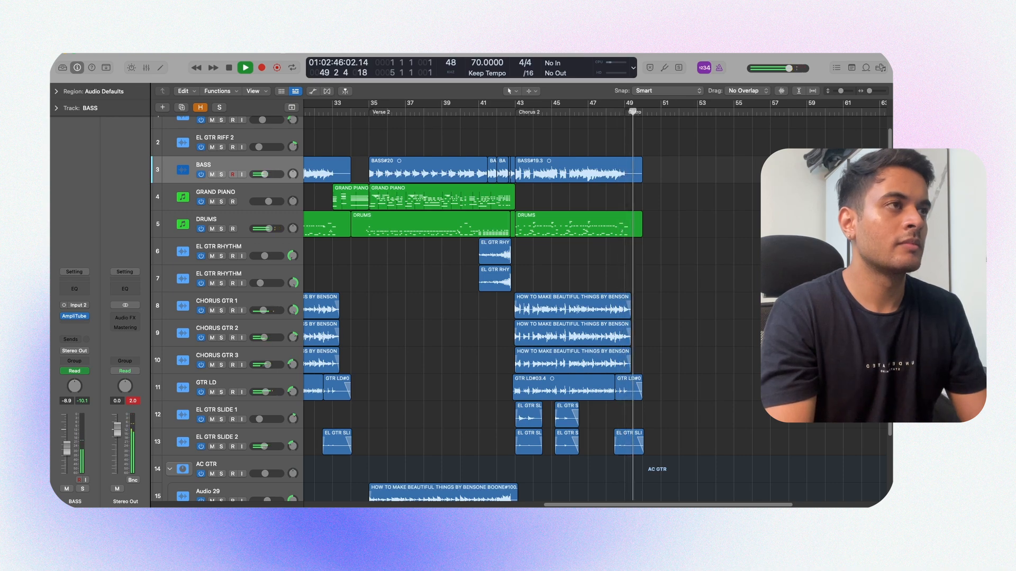
key("space")
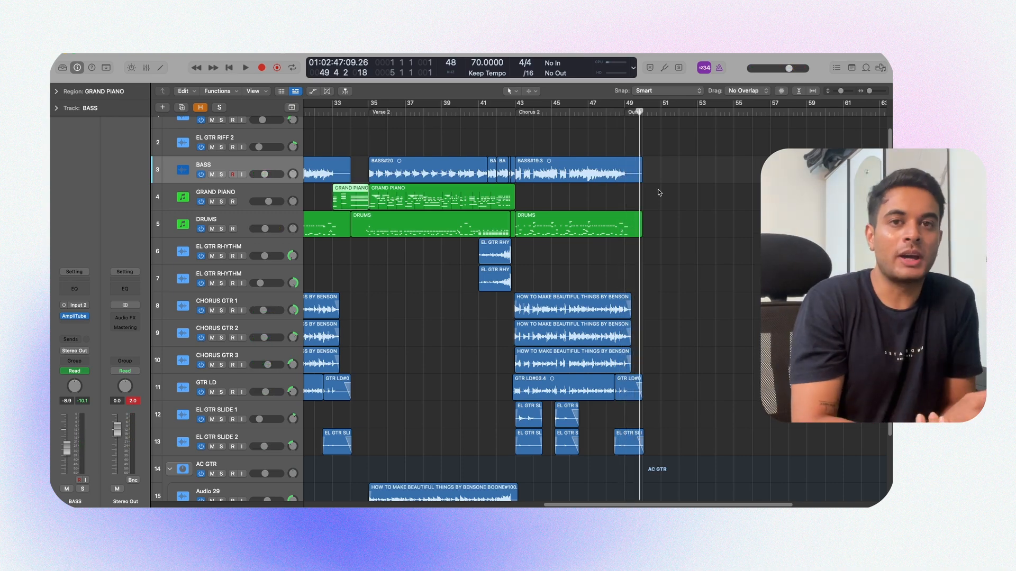
Step: Record an Outro part on the GRAND PIANO track from bar 49 to about bar 54 and play it back
key("Down")
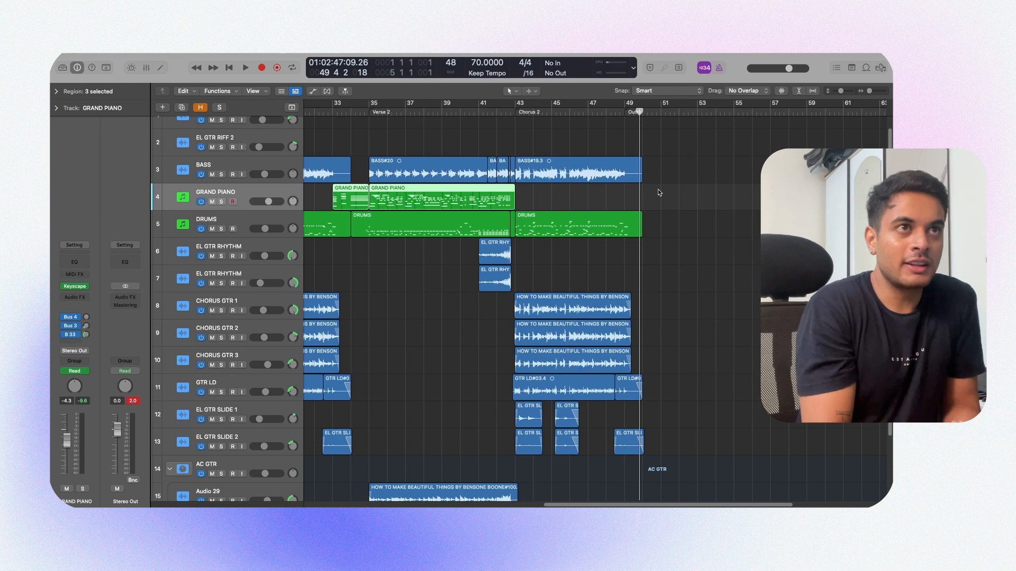
key("m")
key("comma")
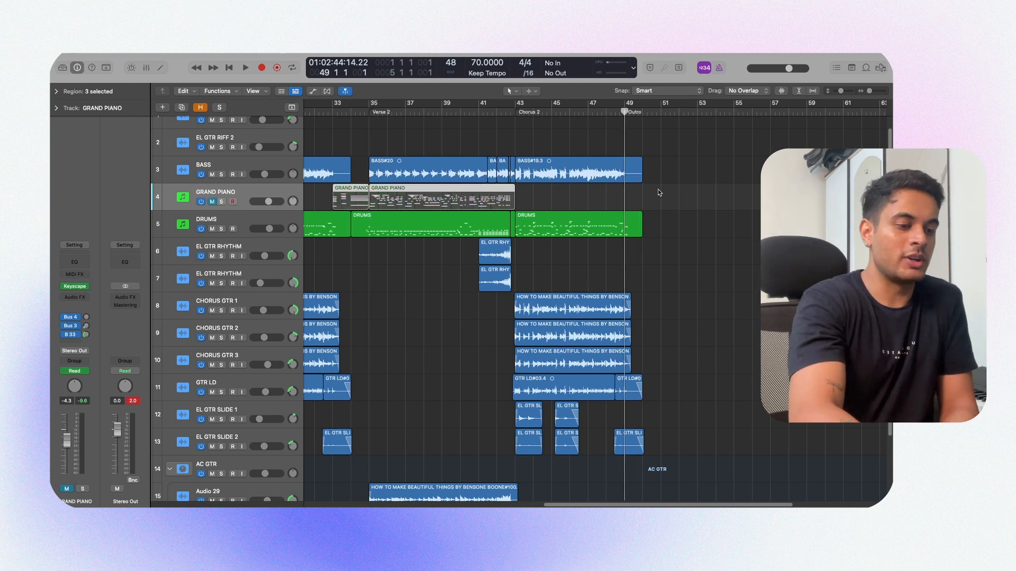
key("comma")
key("m")
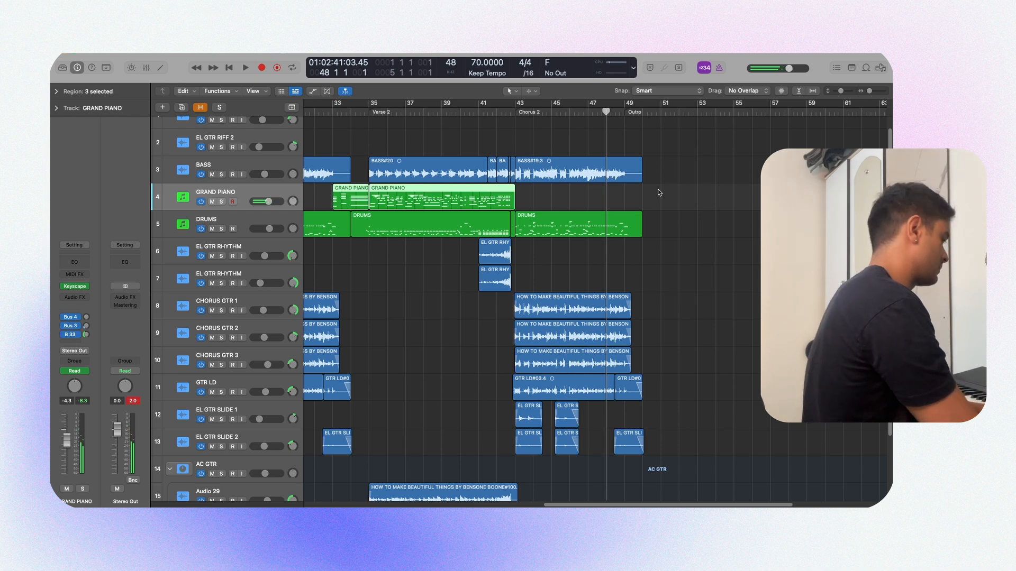
key("r")
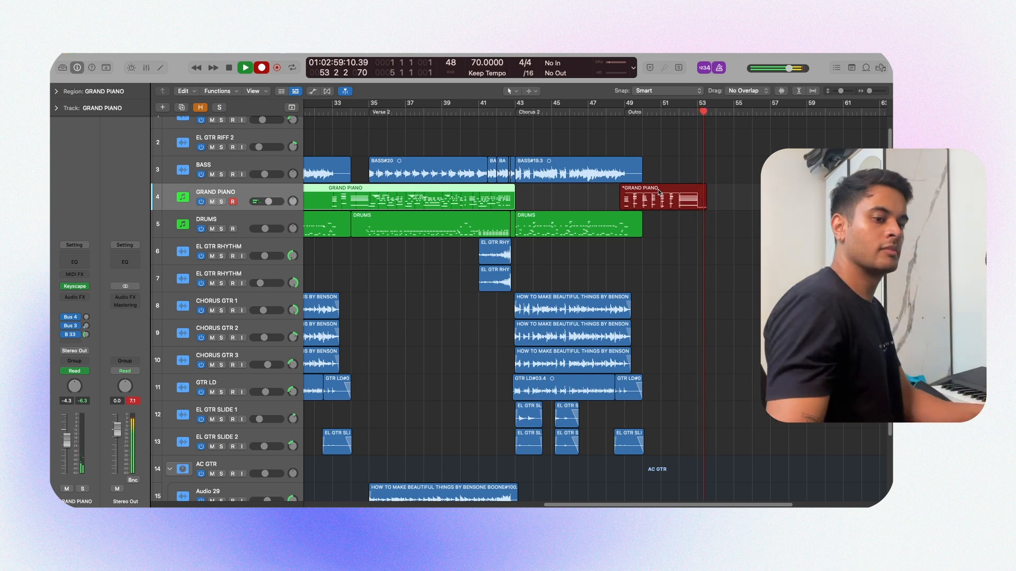
key("space")
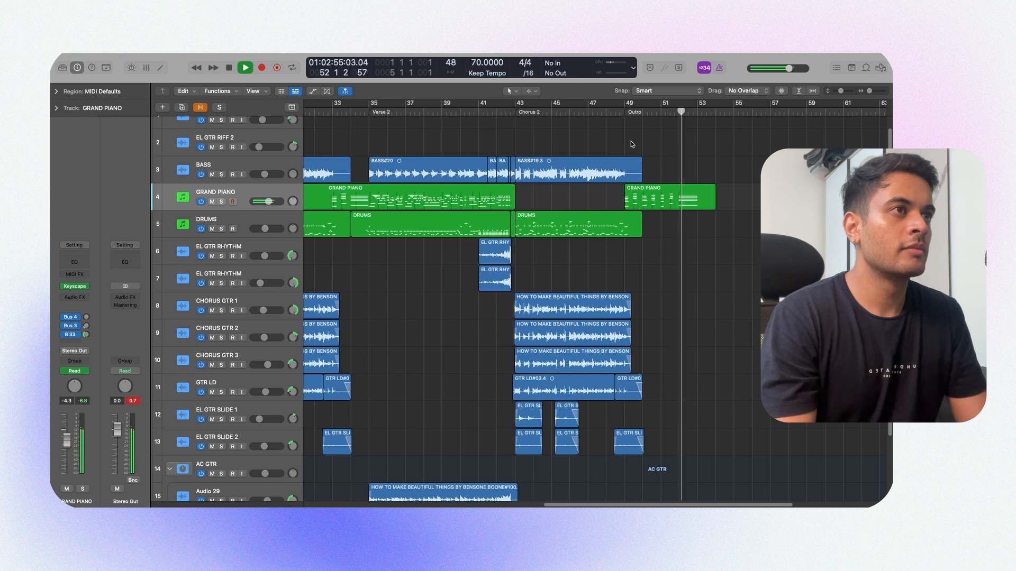
scroll(636, 143, "down", 5)
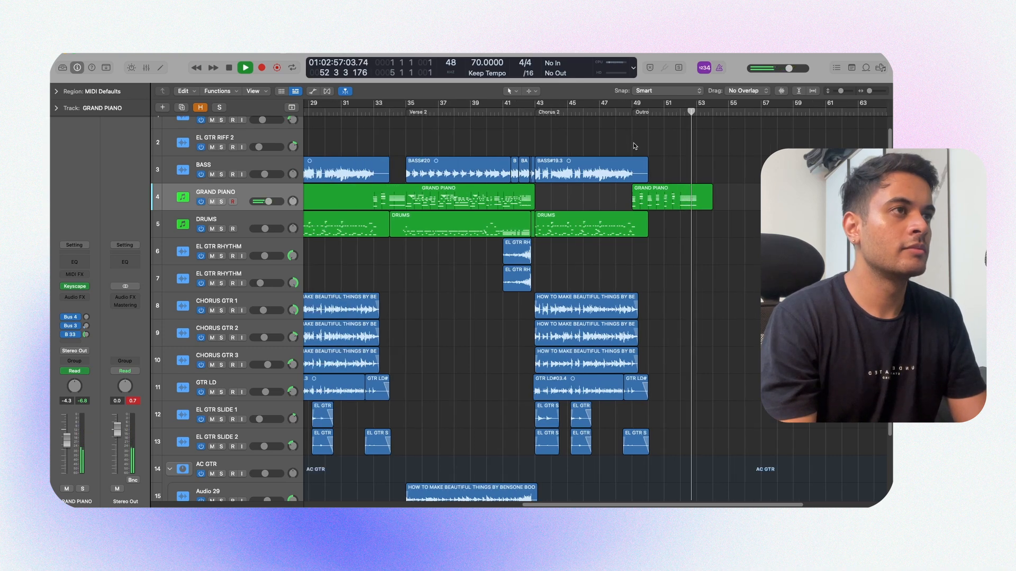
key("super+Left")
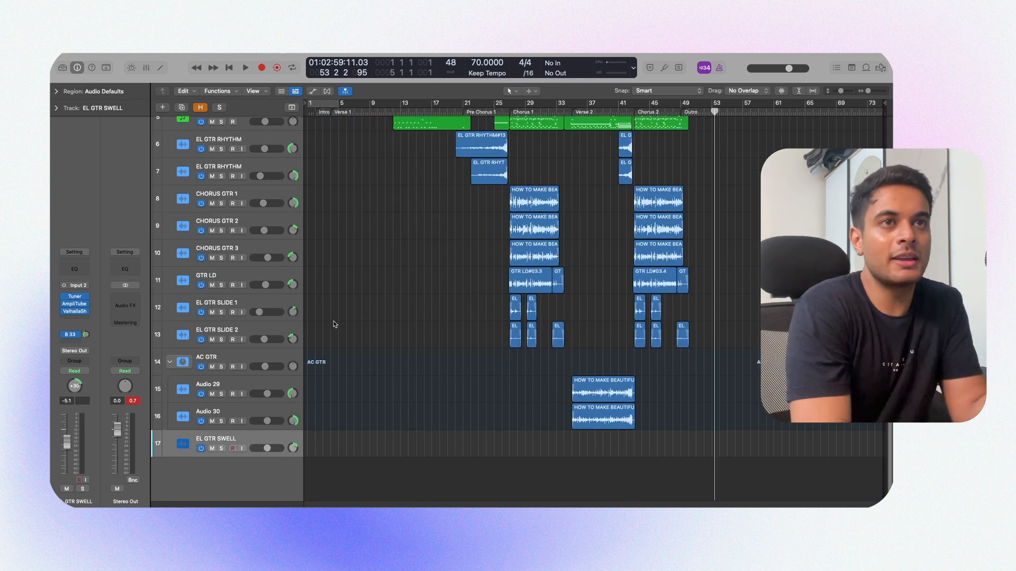
Step: Review the AmpliTube 5 amp and ValhallaShimmer reverb settings on the EL GTR SWELL track
left_click(82, 307)
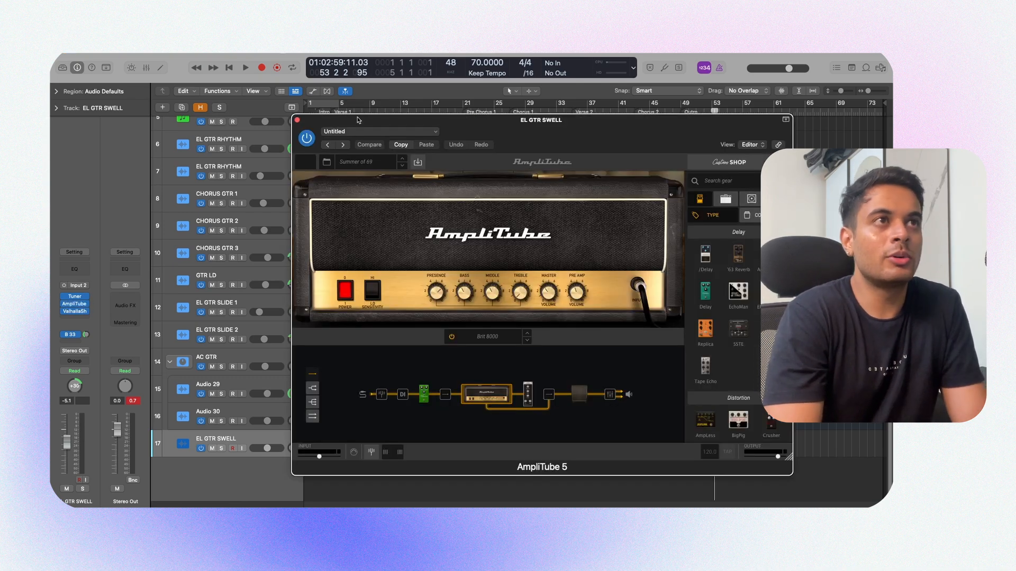
left_click(297, 120)
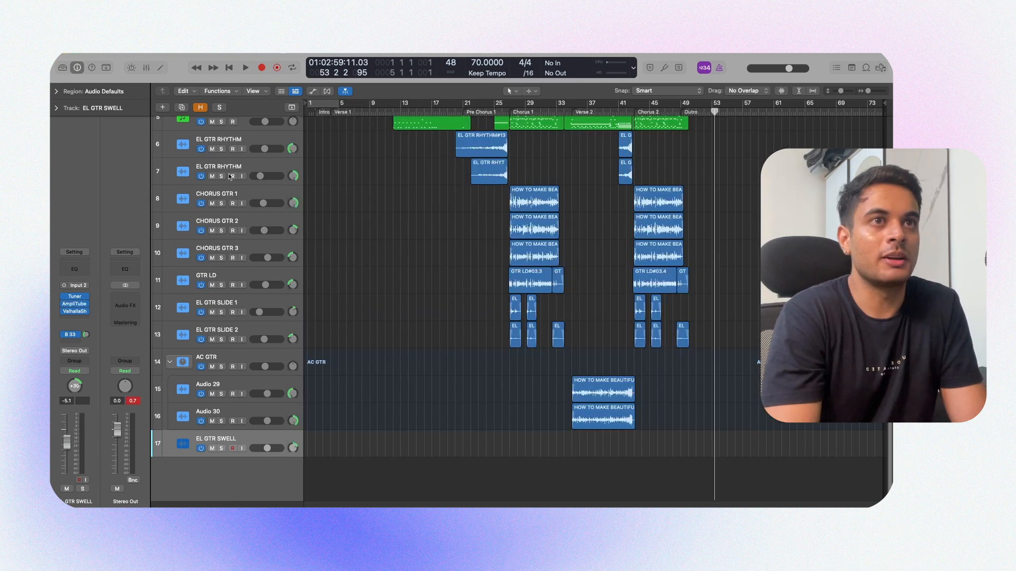
left_click(78, 312)
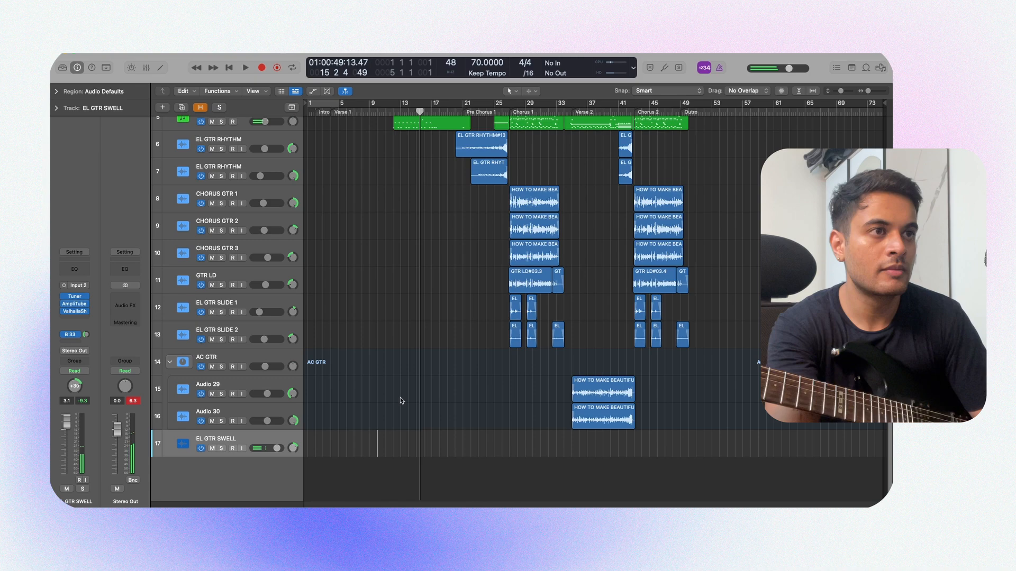
Step: Record a guitar swell part on the EL GTR SWELL track from about bar 10 to bar 21 and play it back
key("r")
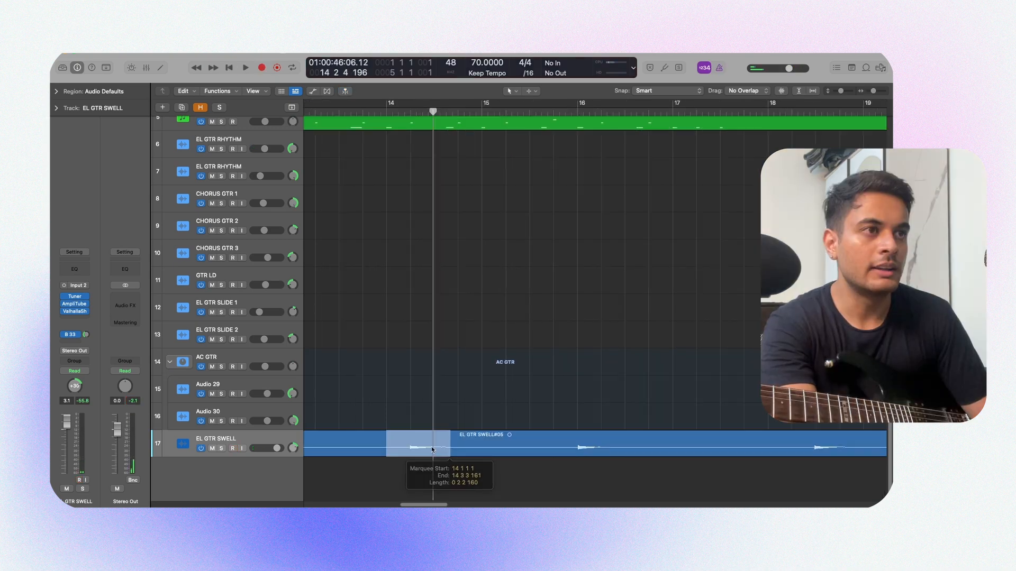
left_click_drag(419, 446, 525, 454)
scroll(521, 455, "left", 3)
key("super+Left")
left_click(348, 401)
key("space")
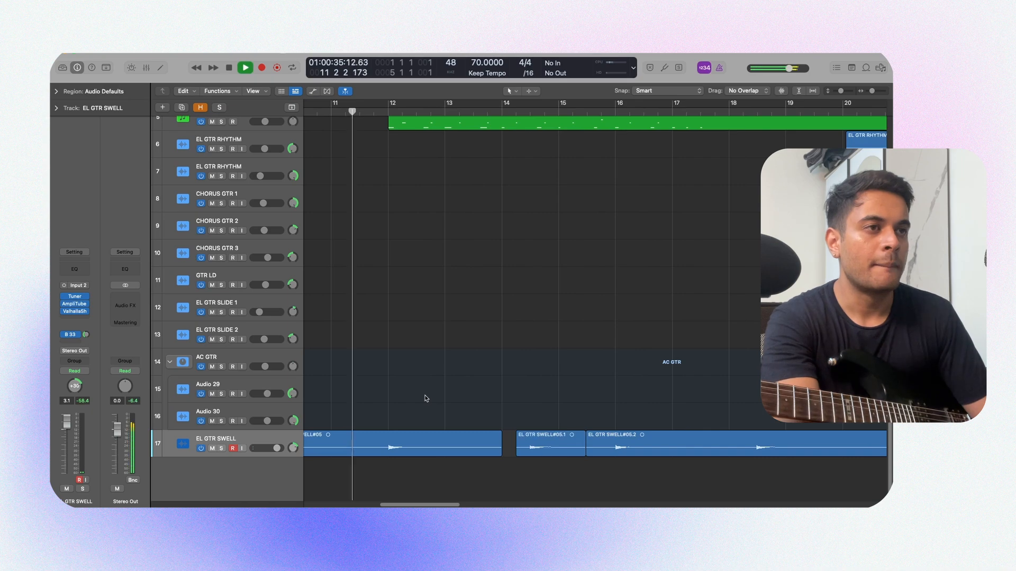
Step: Split the first EL GTR SWELL region just before bar 12 and delete the part before the split
double_click(381, 447, "super")
left_click(370, 444)
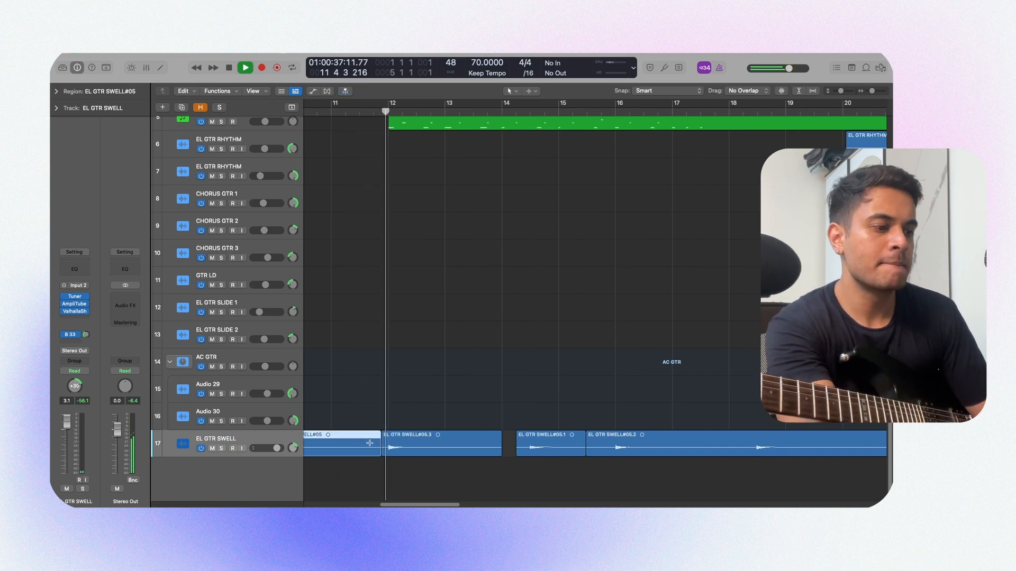
key("Delete")
Step: Fade out the first swell region from about bar 13 to 14 and fade the two adjoining regions into each other between bars 15 and 16
left_click(388, 454)
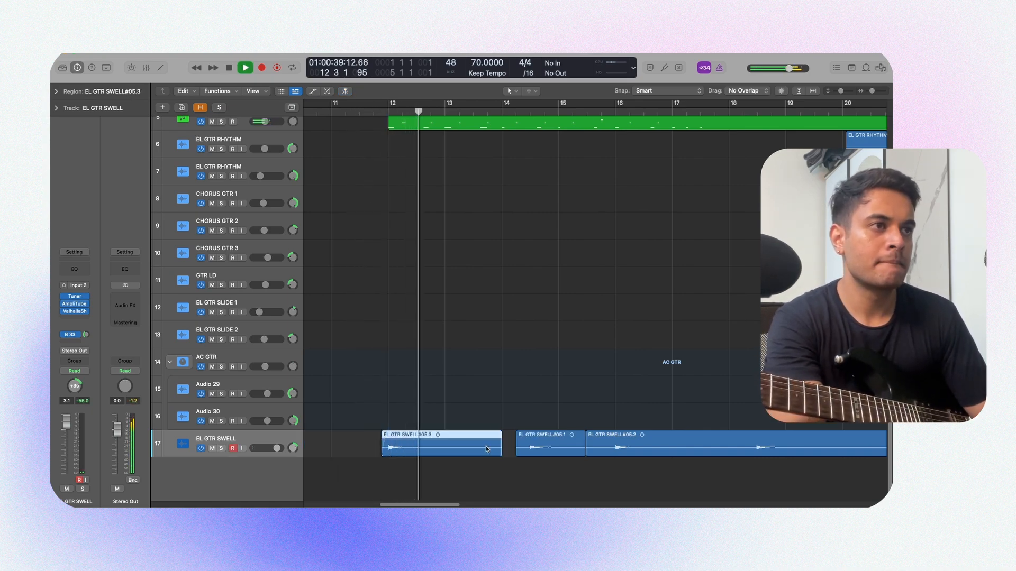
left_click_drag(502, 446, 458, 445)
left_click(545, 447)
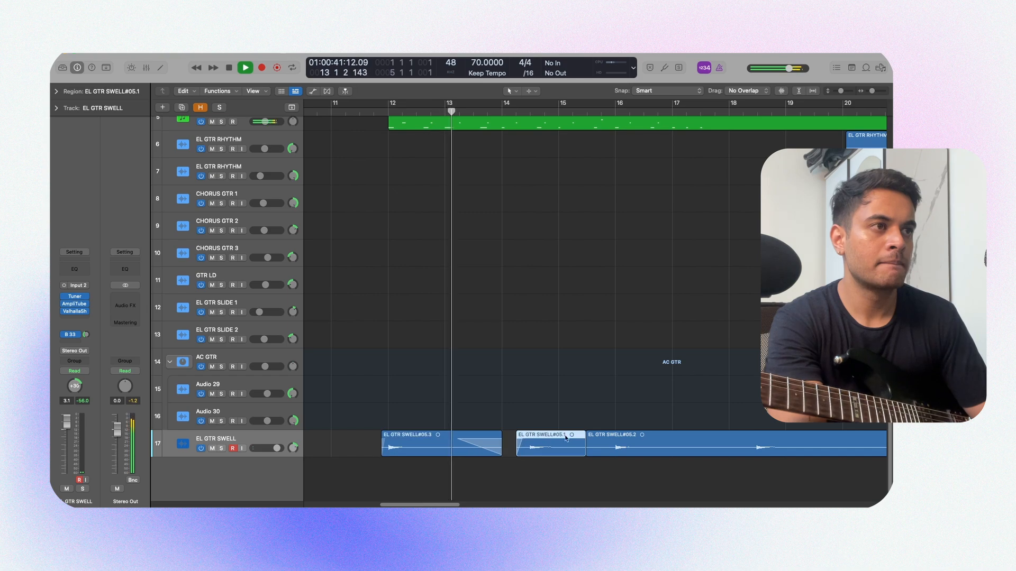
left_click_drag(586, 446, 598, 446)
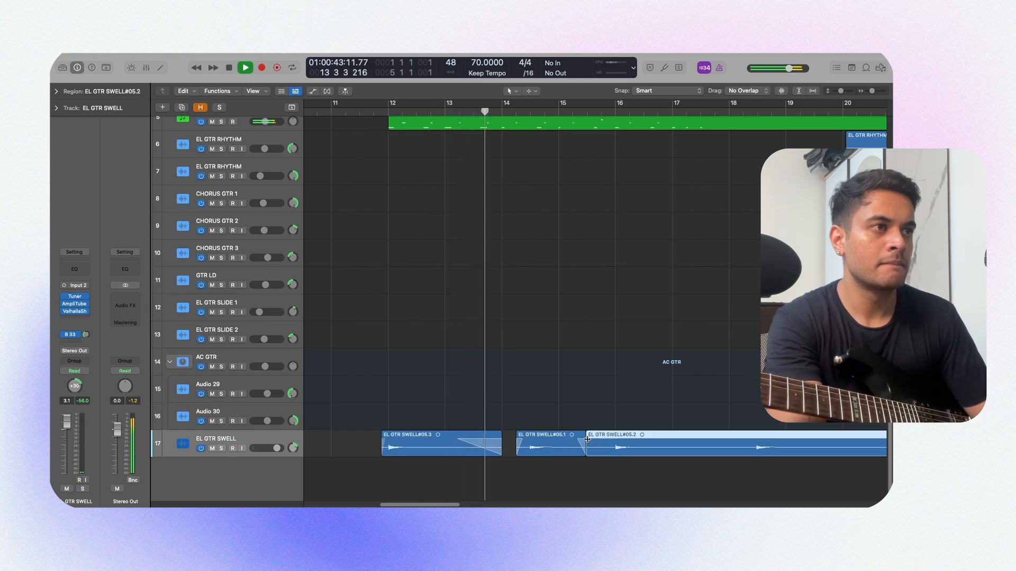
left_click(590, 398)
scroll(589, 399, "down", 2)
scroll(590, 400, "up", 5)
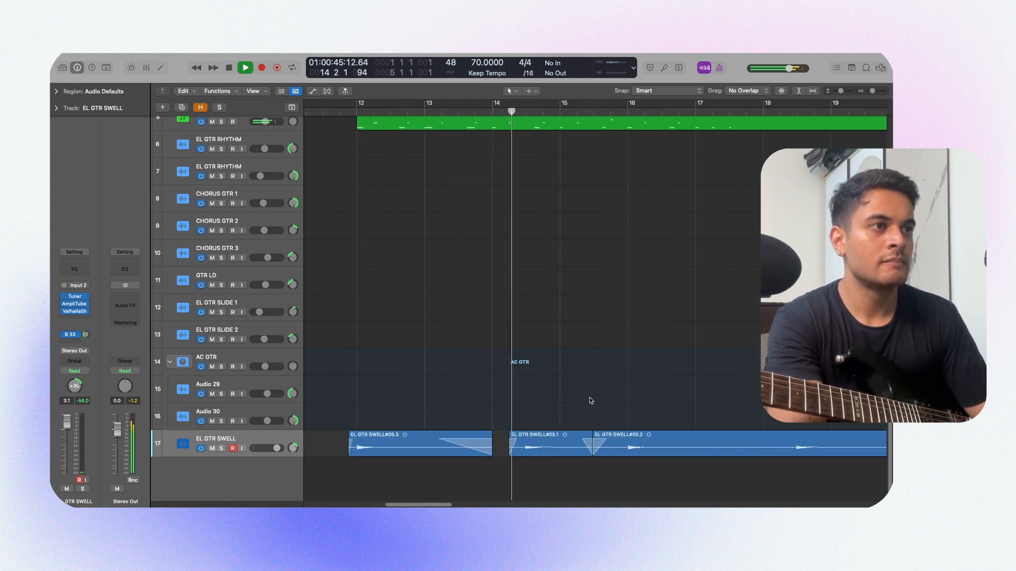
Step: Turn off record enable on the EL GTR SWELL track and resume playback from about bar 16
scroll(589, 401, "down", 2)
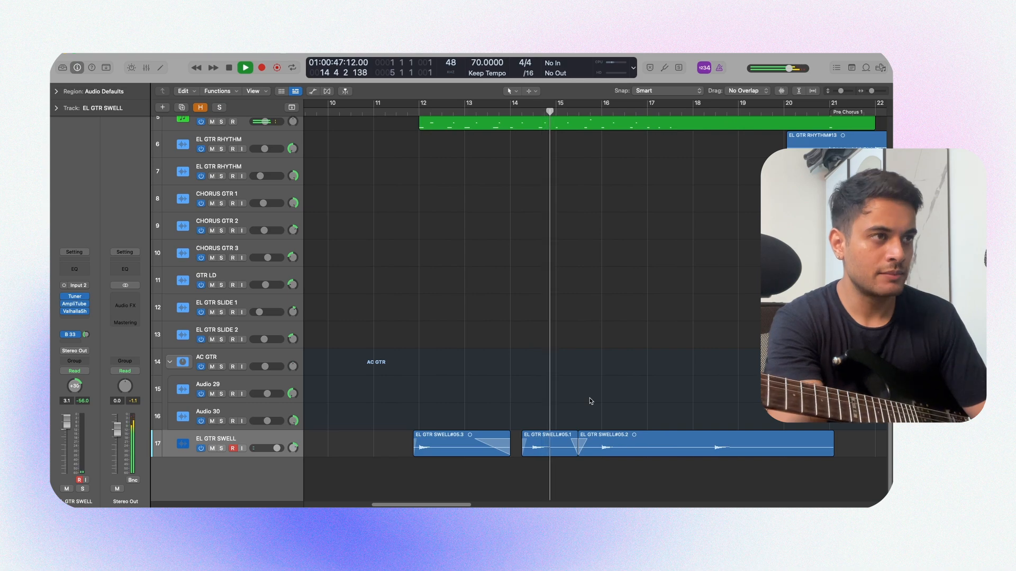
scroll(620, 402, "down", 2)
scroll(619, 399, "right", 2)
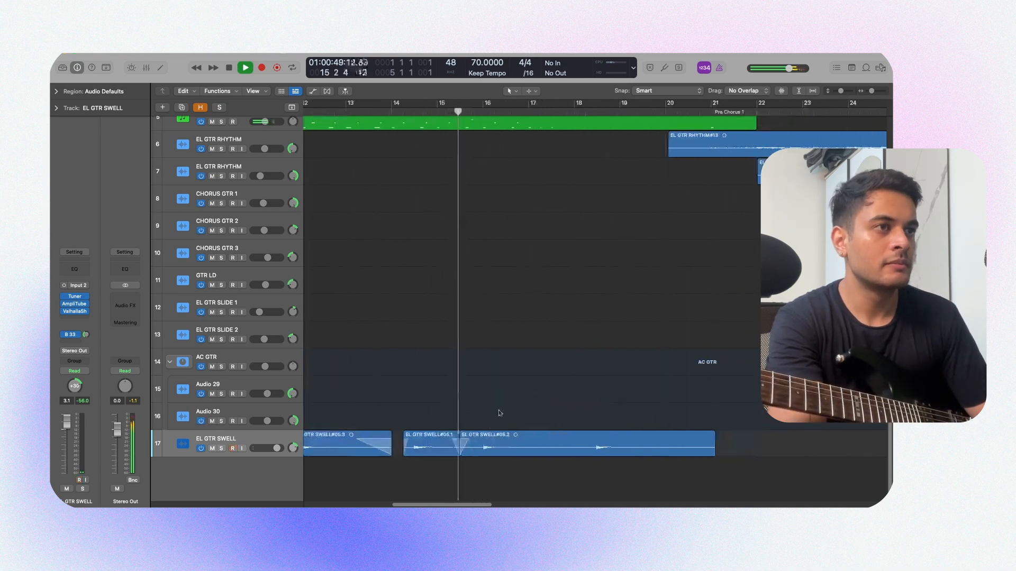
left_click(495, 445)
left_click(232, 448)
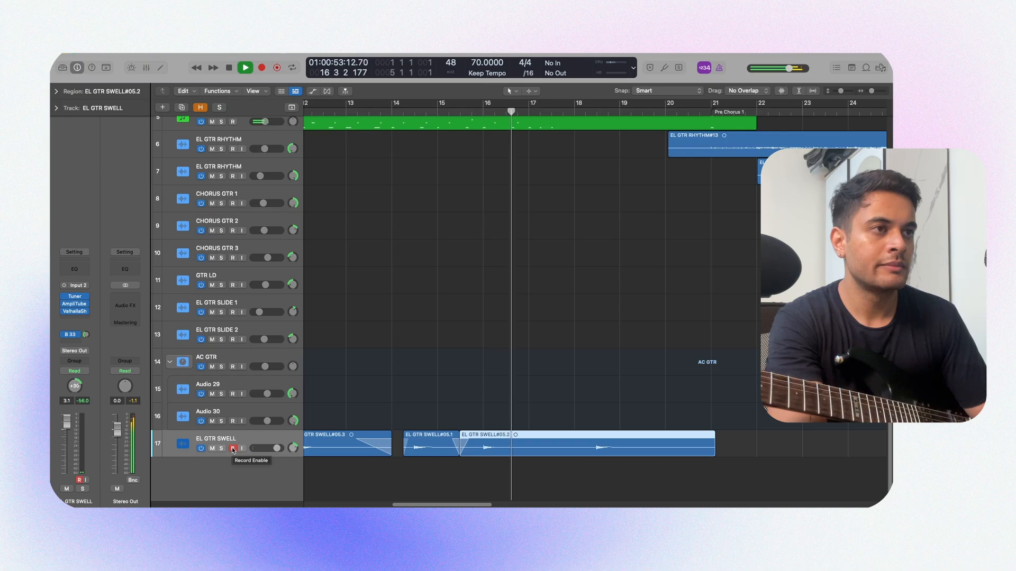
key("space")
left_click(487, 378)
key("space")
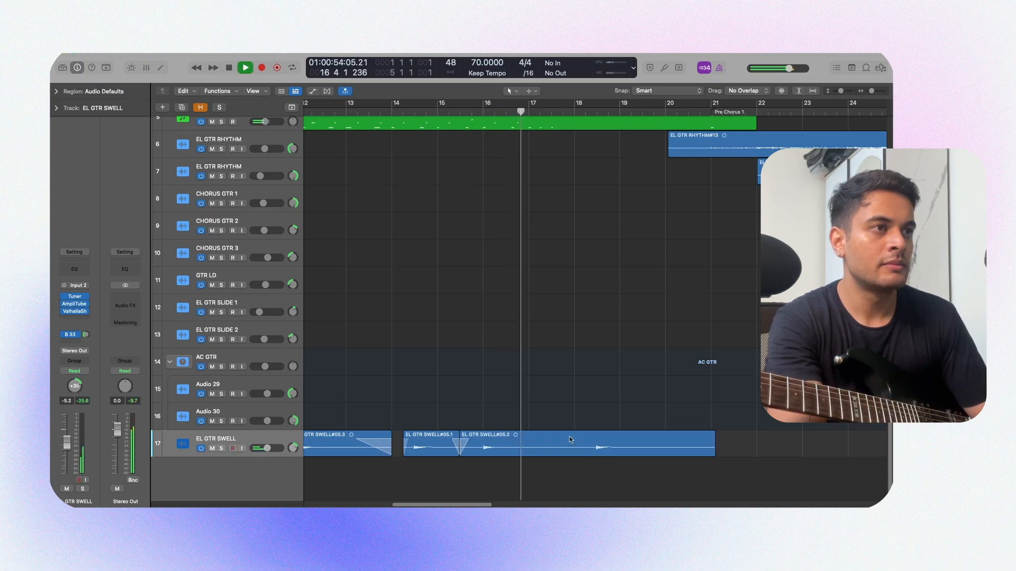
Step: Listen to the last swell region up to about bar 19 and look over how the swells sit among the other tracks
key("super+Right")
key("super+Right")
key("super+Right")
key("super+Right")
key("super+Right")
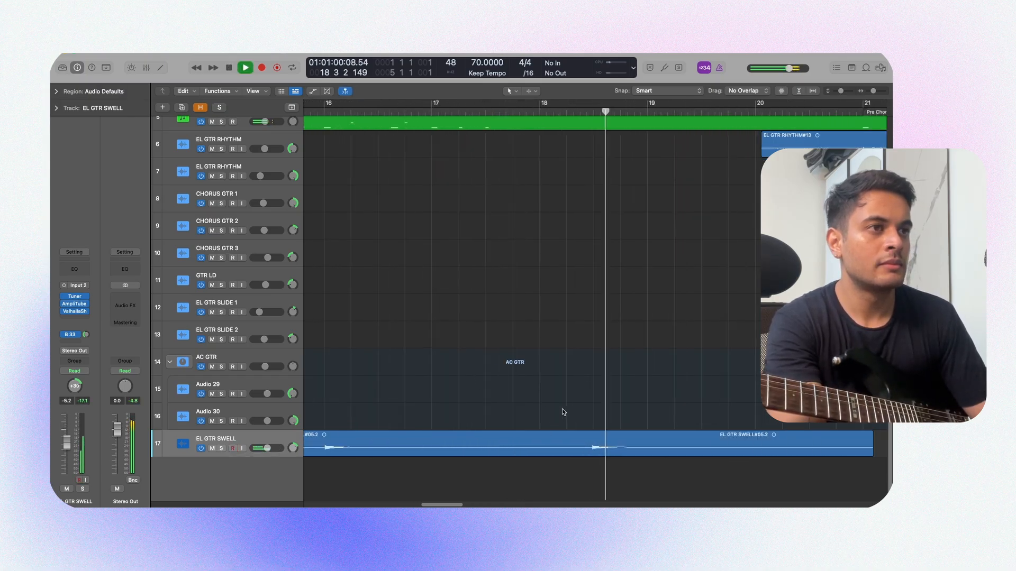
key("super+Left")
key("super+Left")
key("super+Left")
key("super+Left")
key("super+Left")
scroll(563, 418, "down", 3)
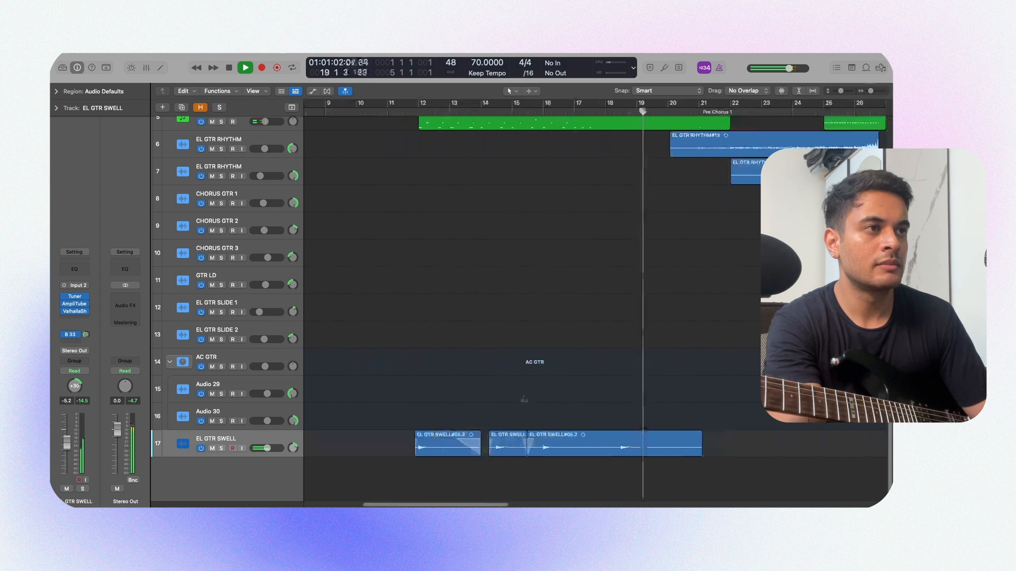
scroll(522, 399, "down", 5)
scroll(572, 395, "up", 3)
scroll(568, 399, "down", 5)
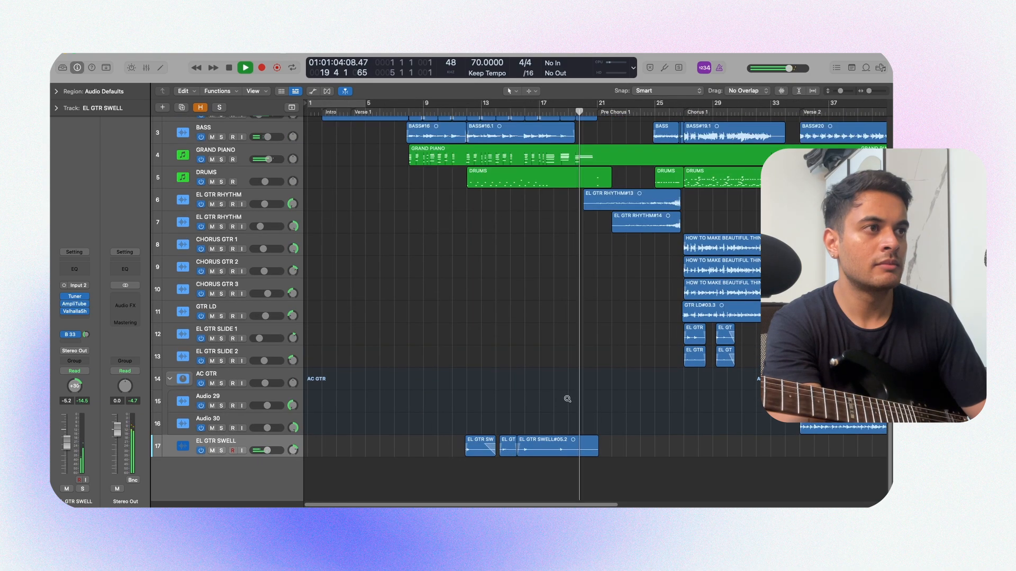